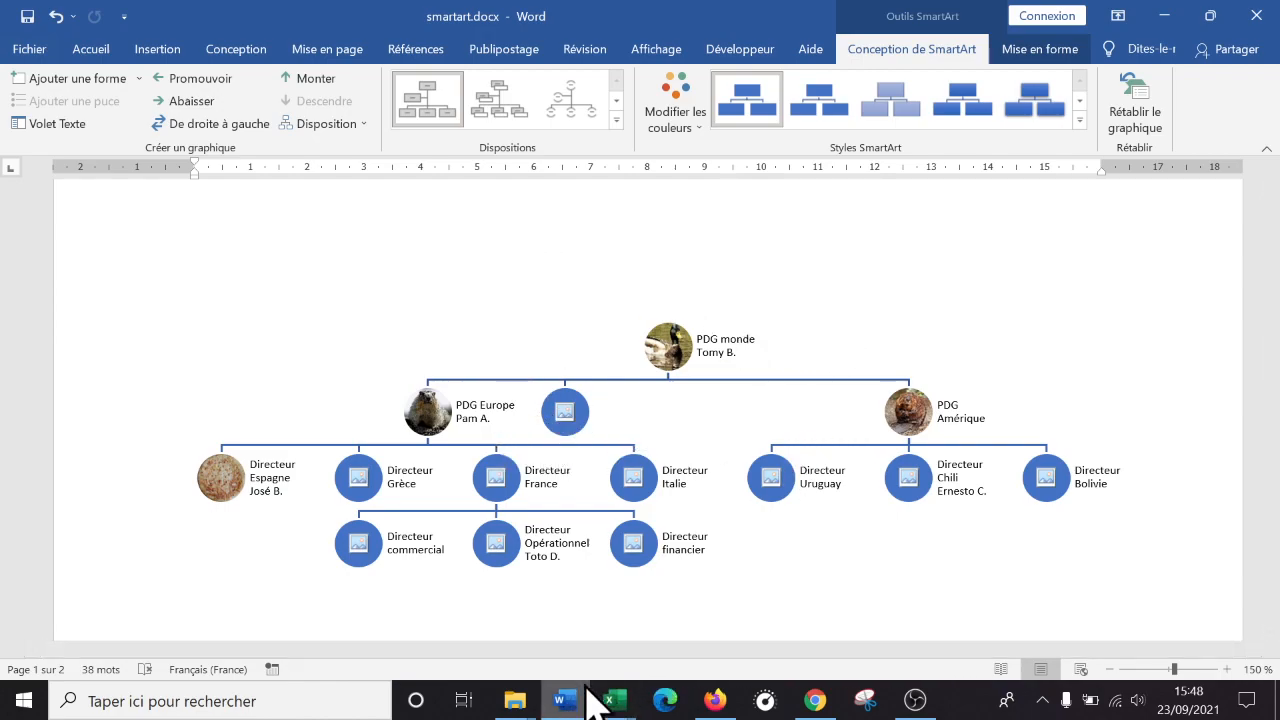
Switch to the organigramme.xlsx workbook in Excel and select cell F3
mouse_move(620, 710)
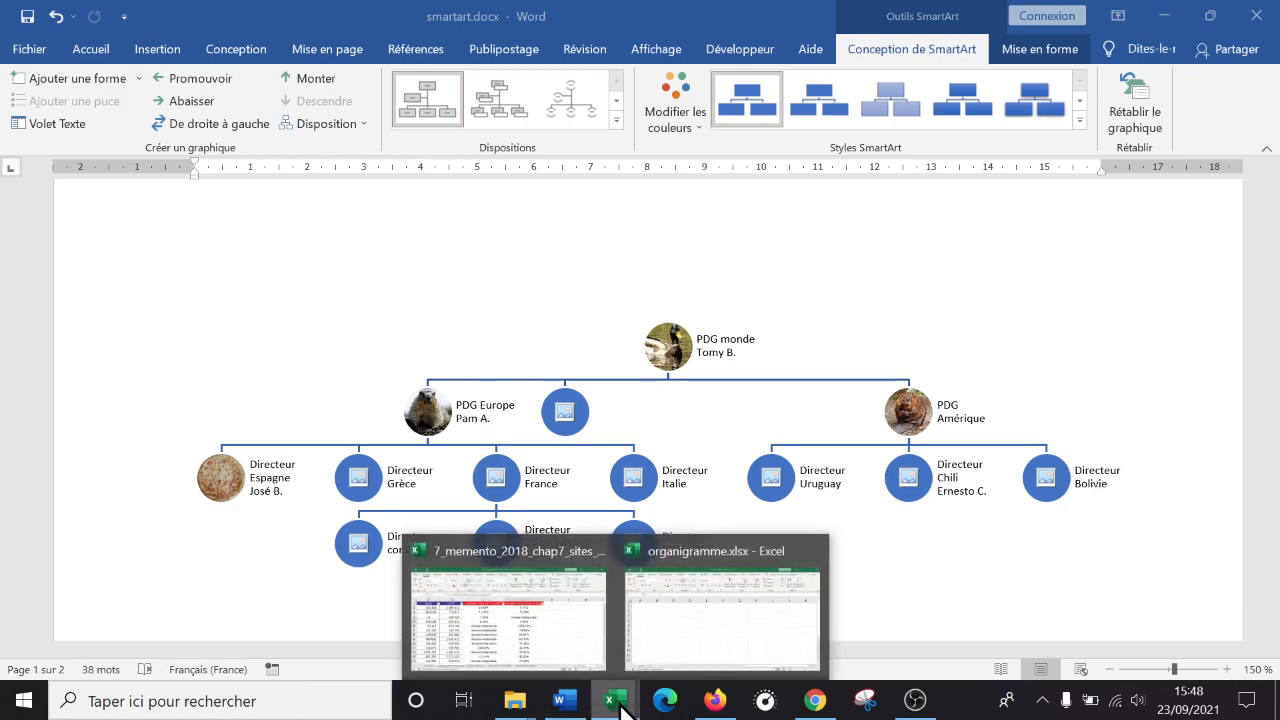
click(763, 651)
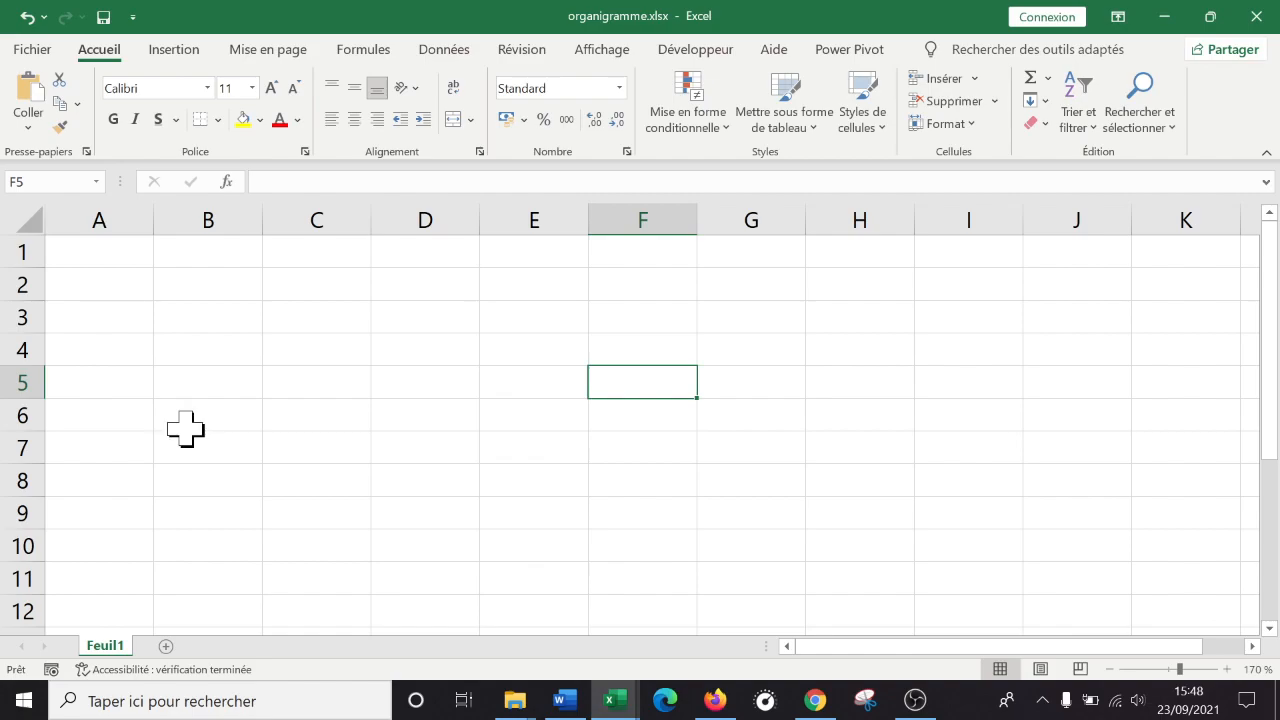
click(646, 318)
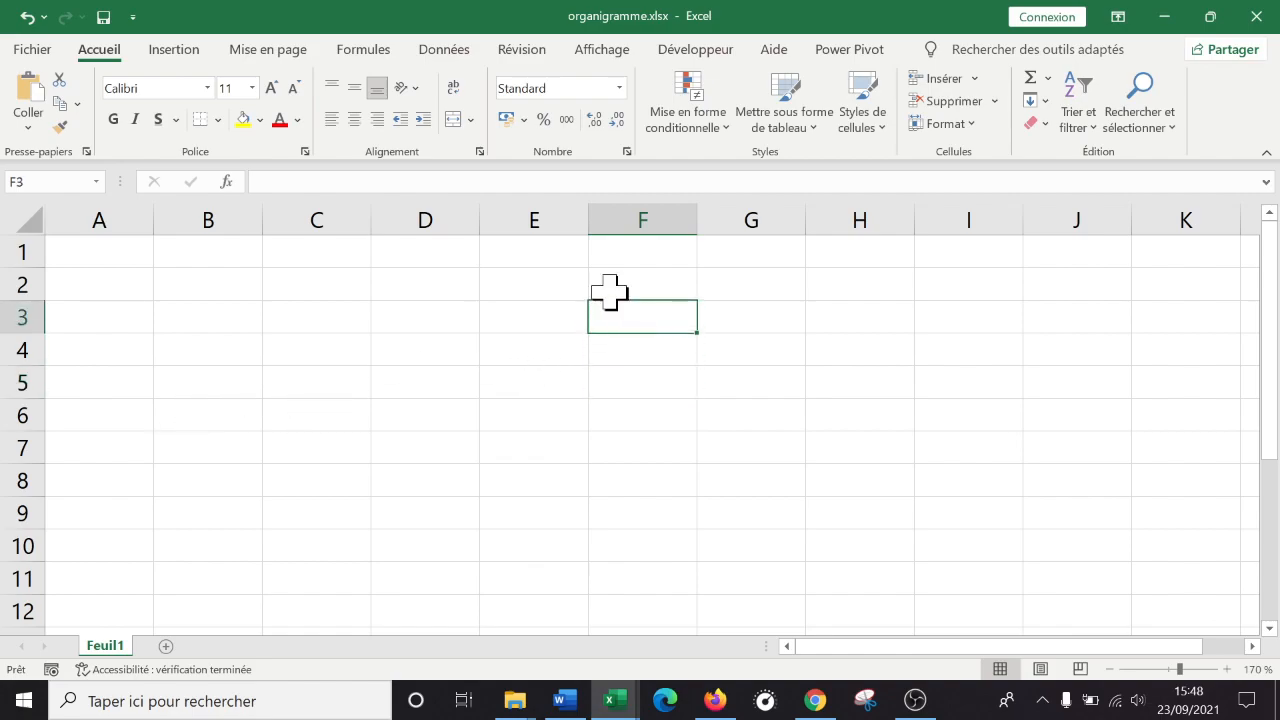
Draw a rounded rectangle about 3.4 cm by 1.62 cm over columns E and F near row 1, with the text "P"
click(180, 52)
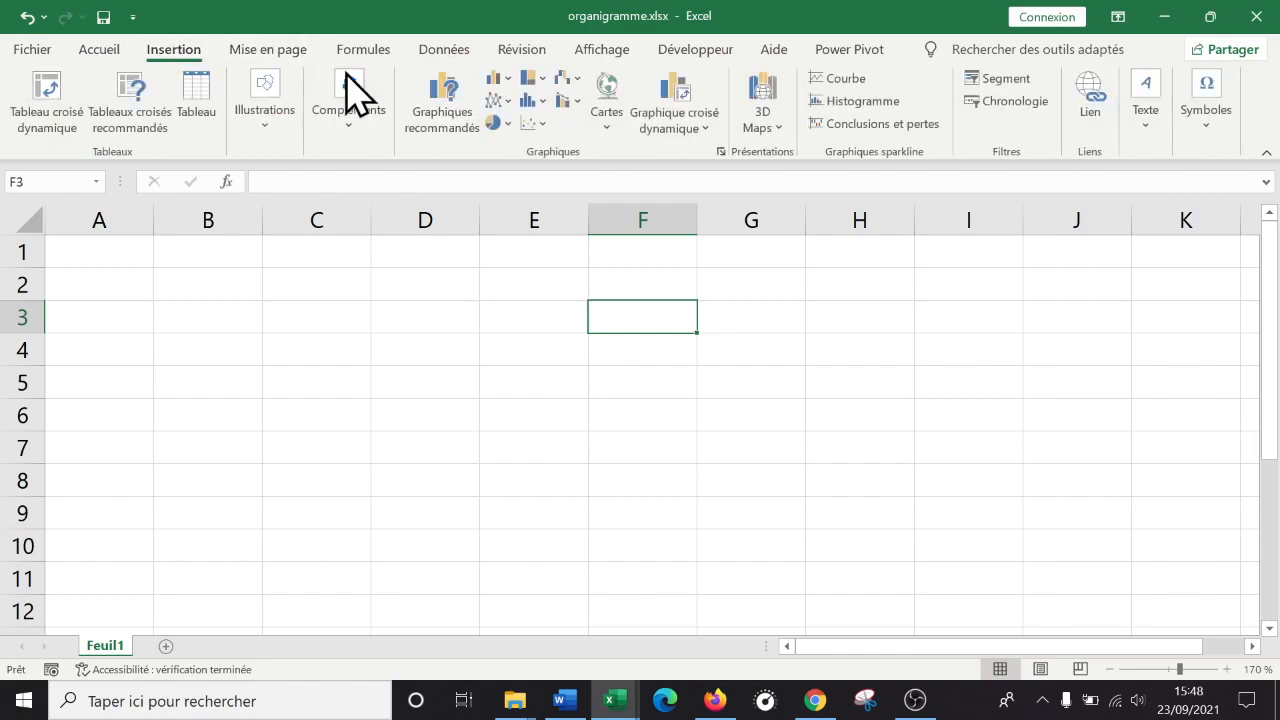
click(280, 125)
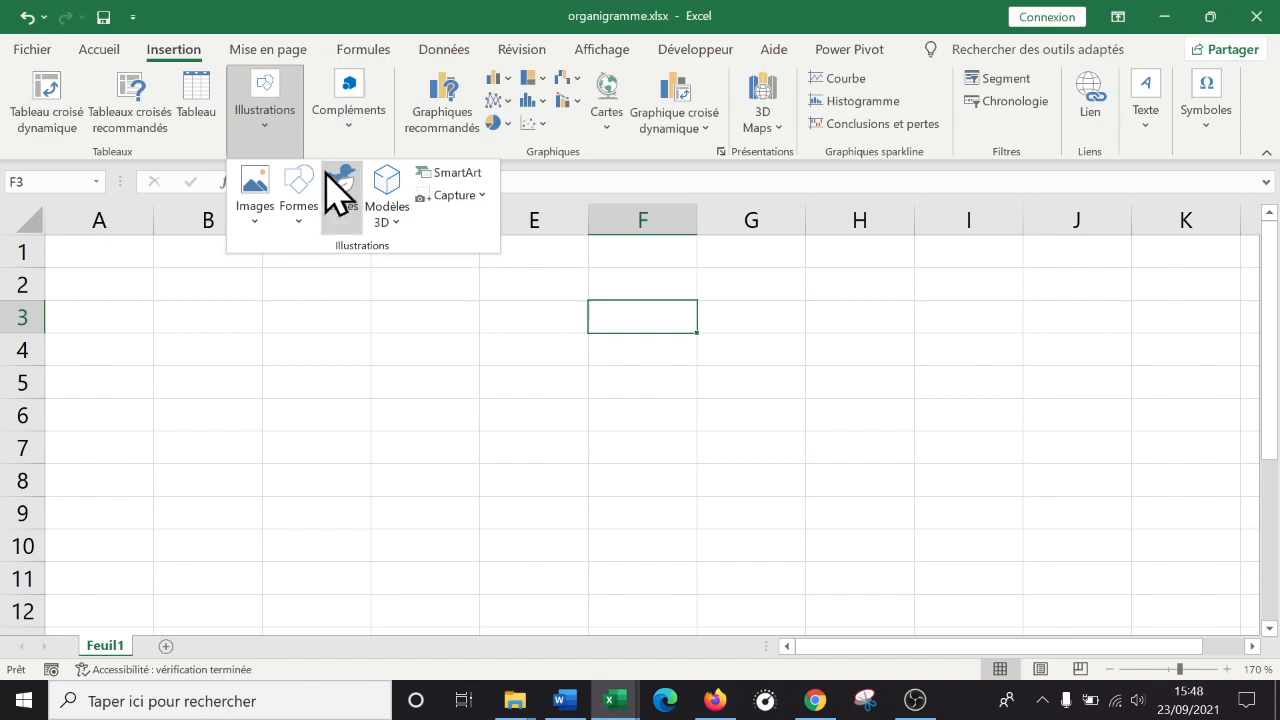
click(301, 228)
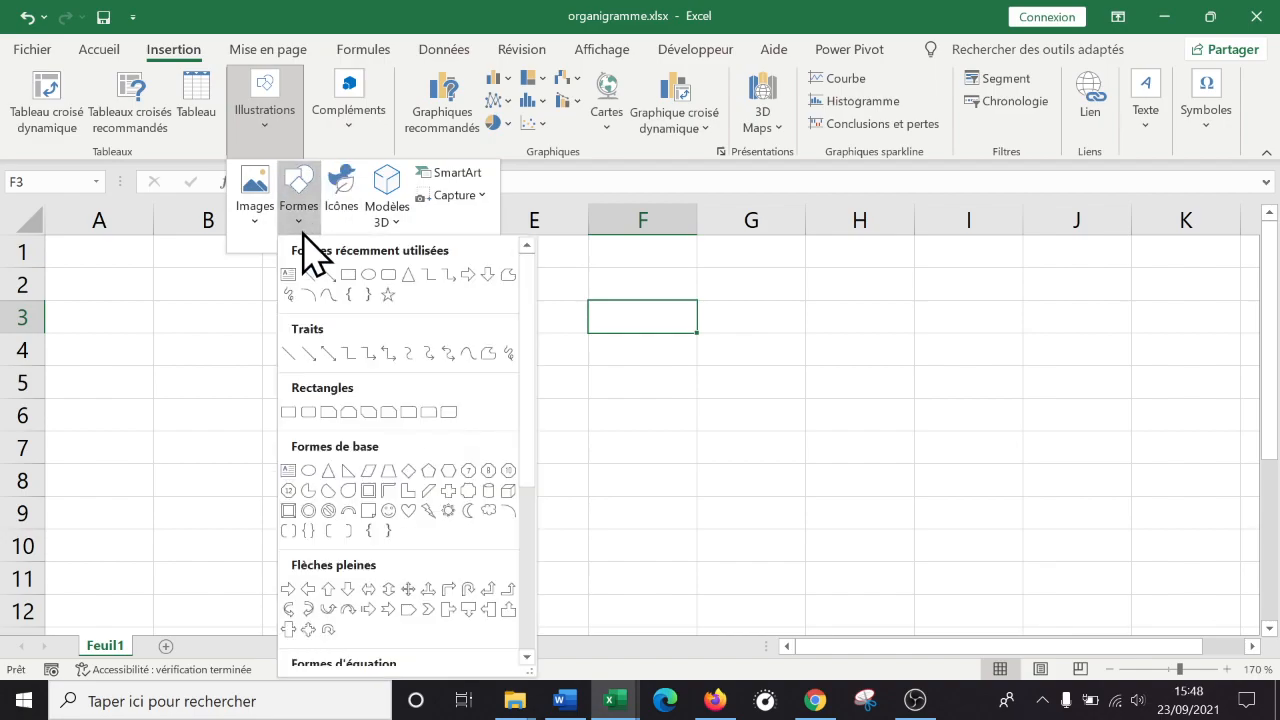
click(389, 275)
drag(449, 260, 668, 362)
drag(620, 309, 660, 300)
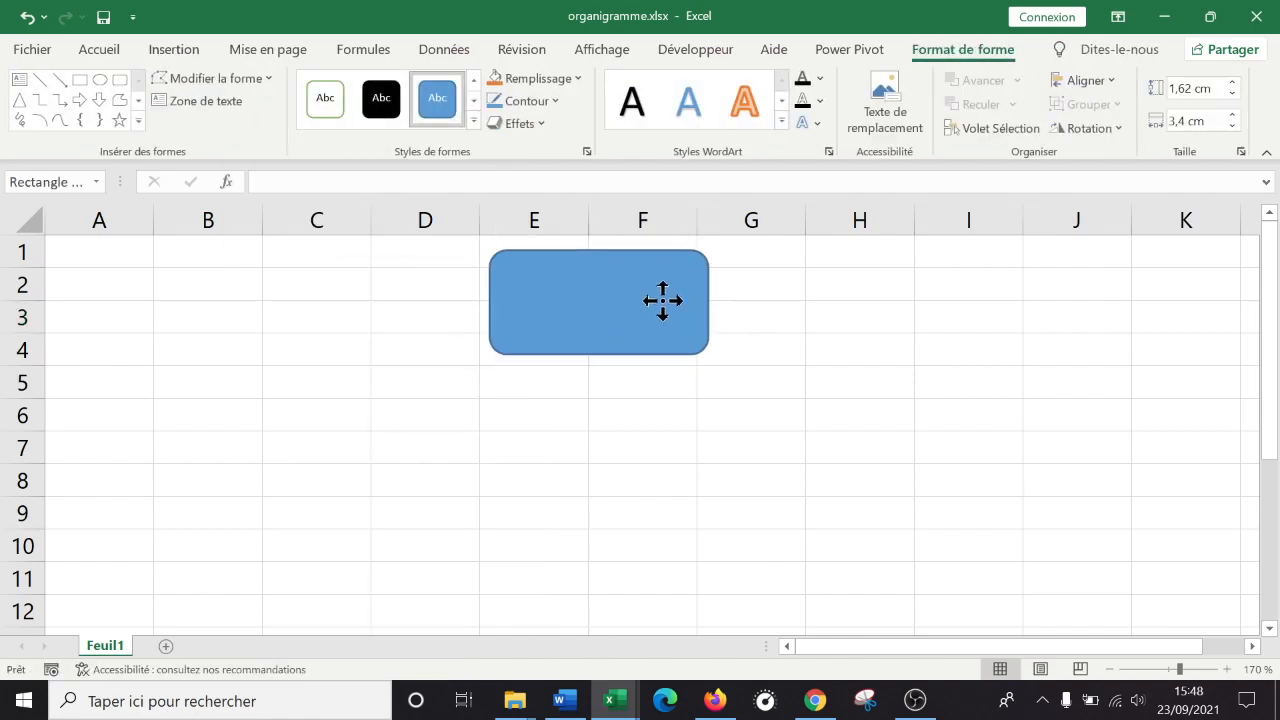
text(P)
click(792, 313)
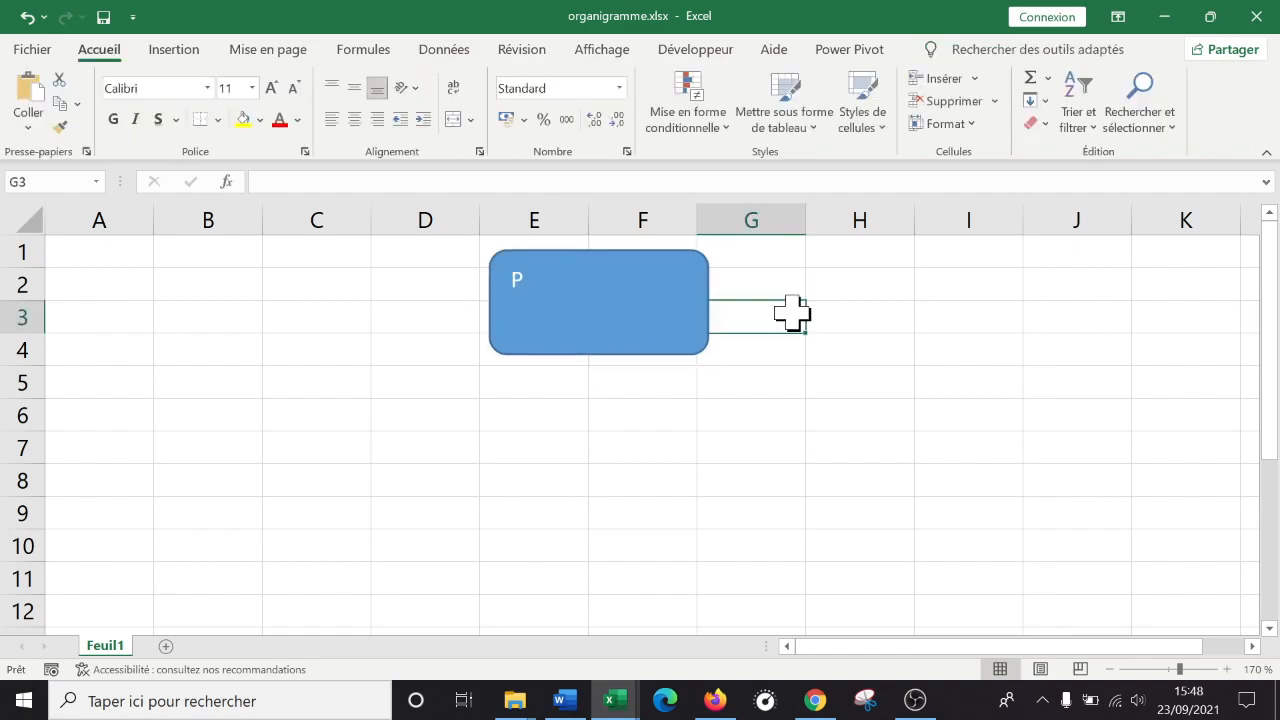
click(918, 705)
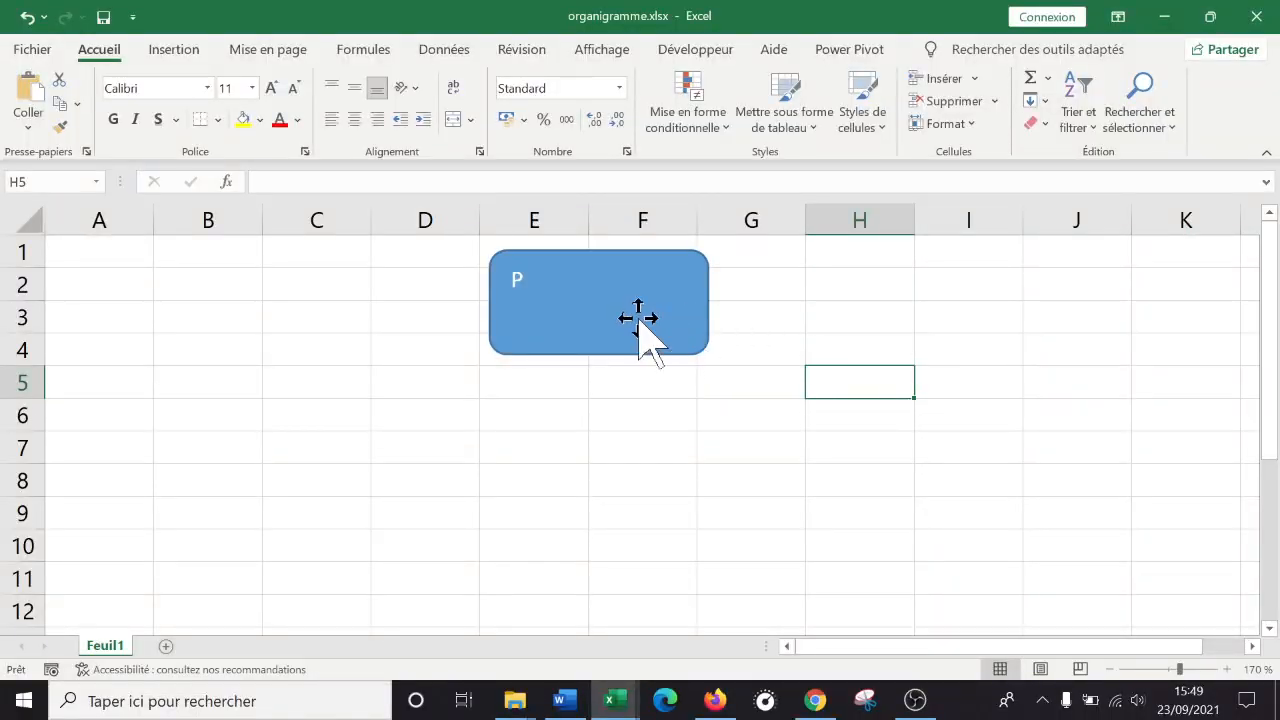
Shift the rounded rectangle slightly up and to the left, so it starts just inside column D
click(531, 286)
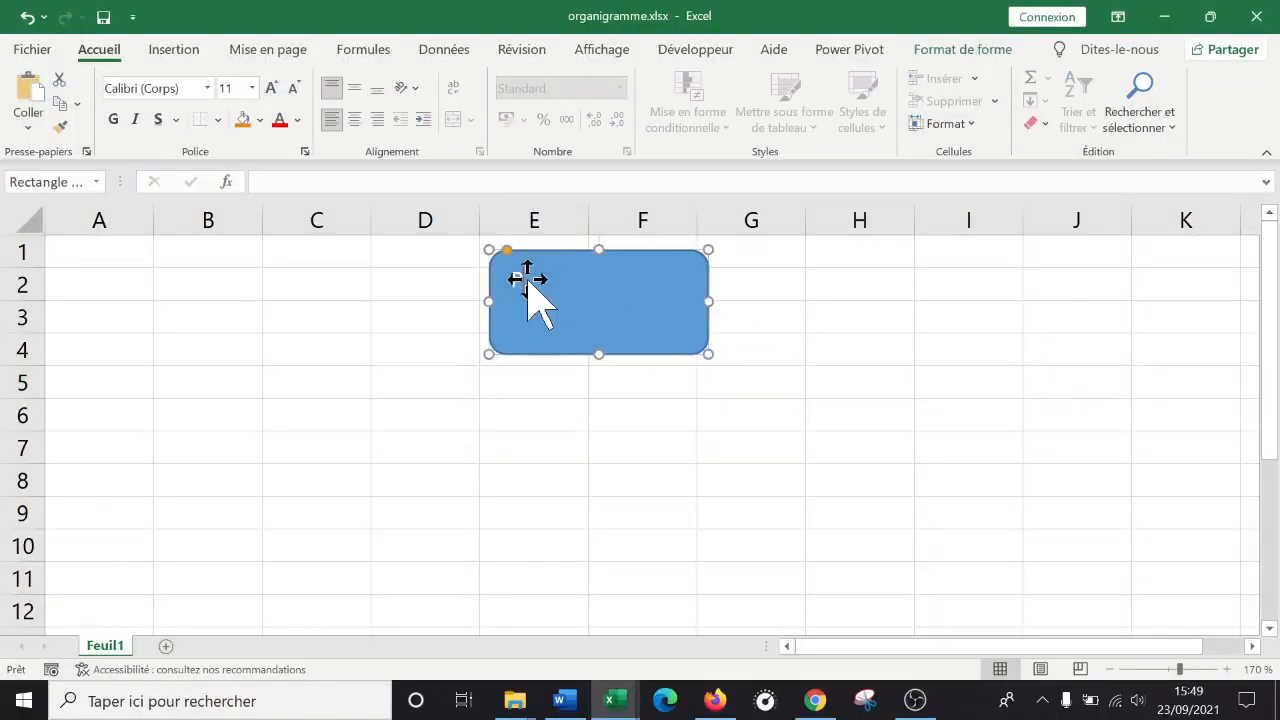
drag(523, 279, 507, 275)
double_click(506, 274)
click(498, 274)
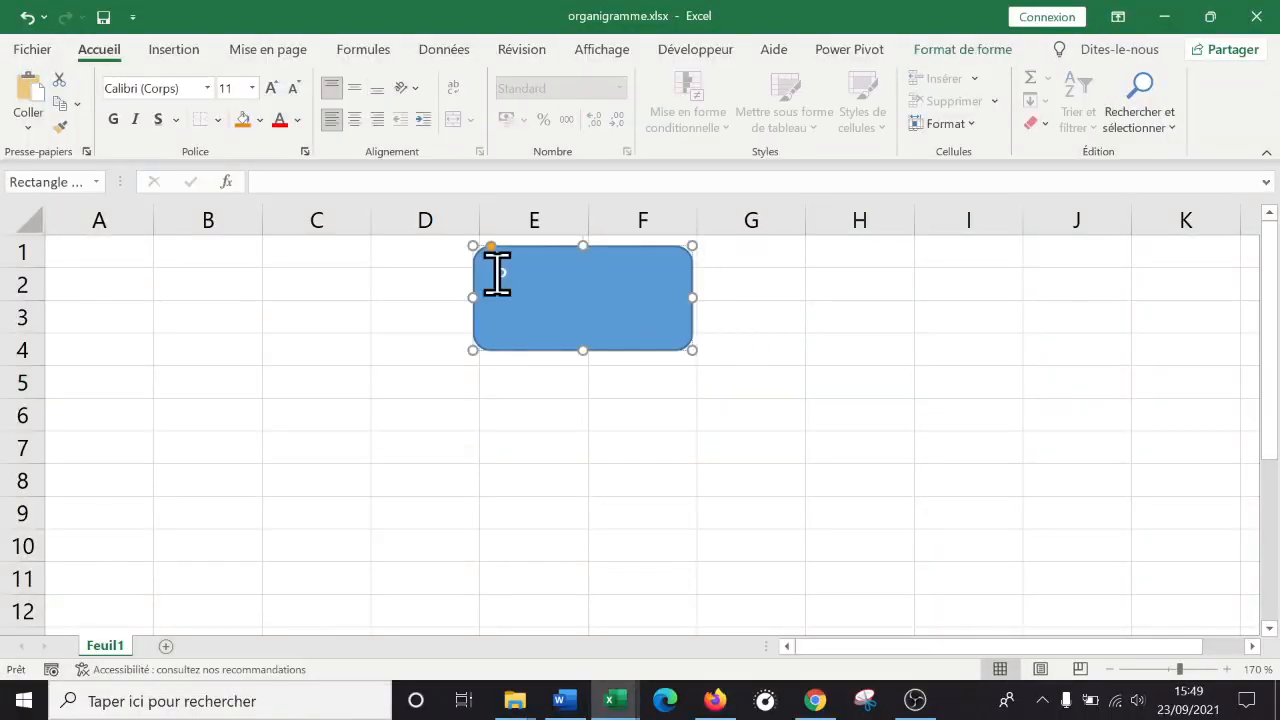
Fill the rounded rectangle with a light blue theme tint and set its letter to the automatic text colour
double_click(503, 274)
click(948, 50)
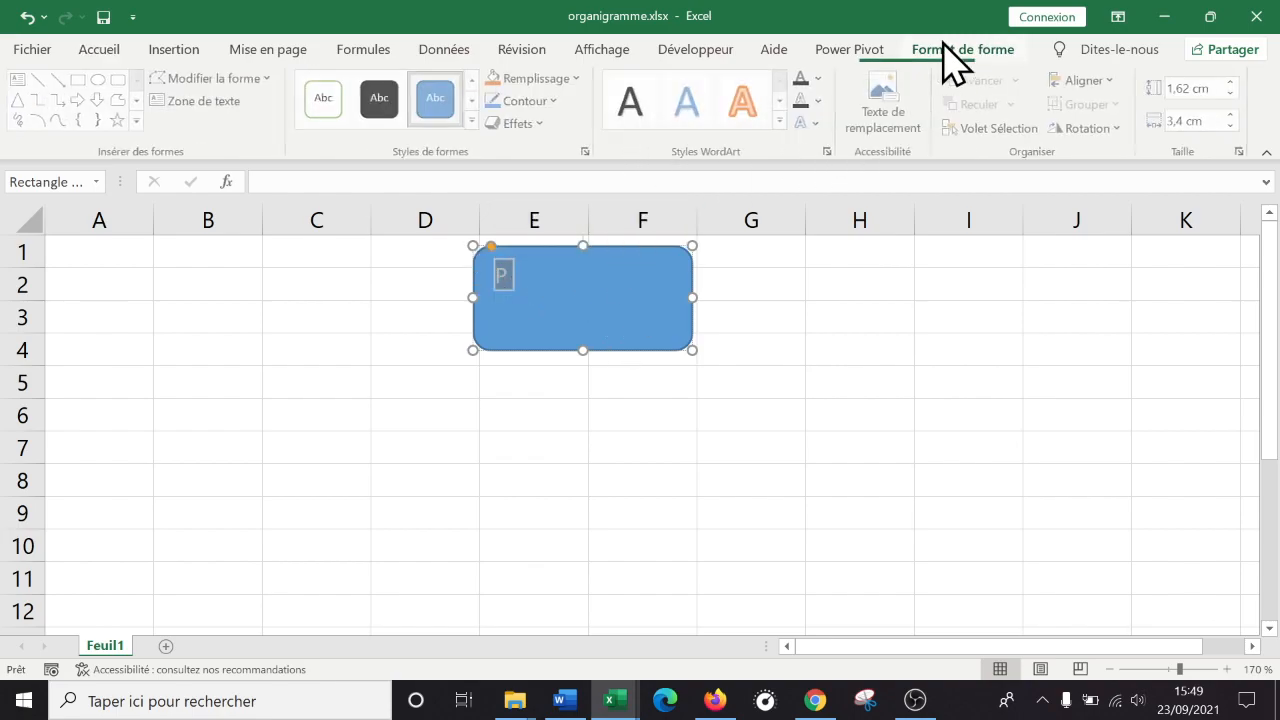
click(572, 80)
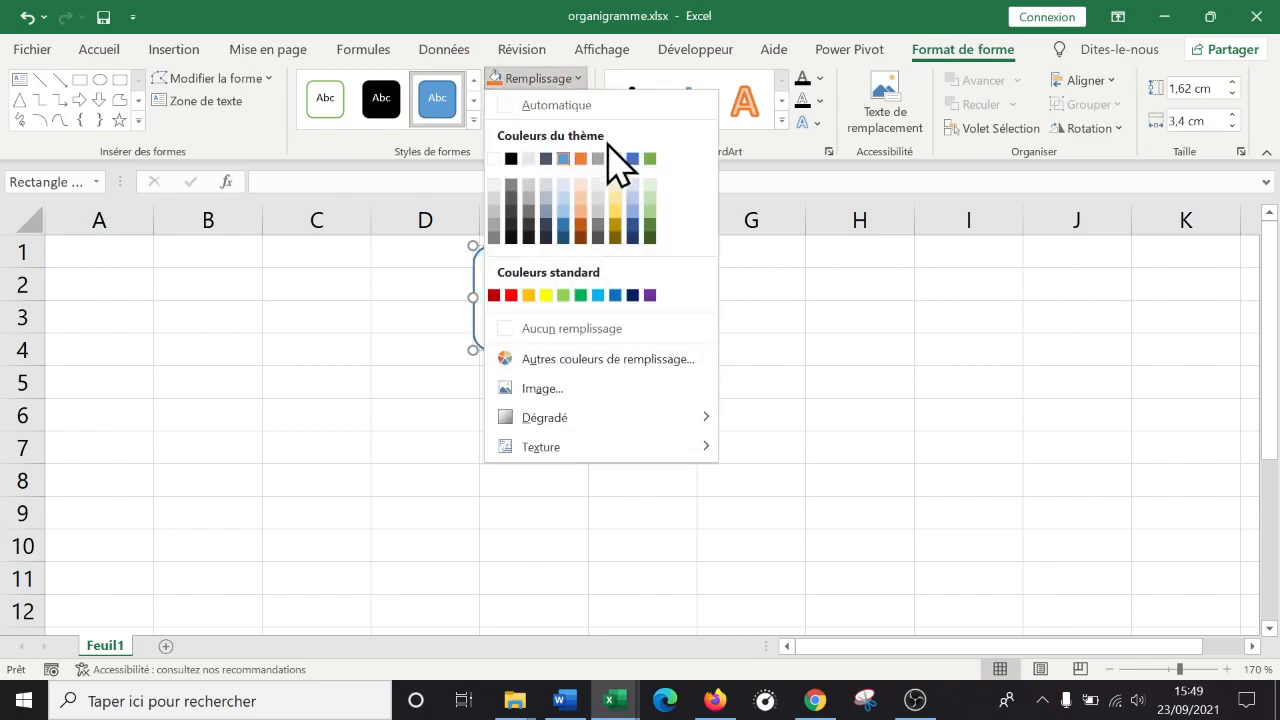
click(567, 205)
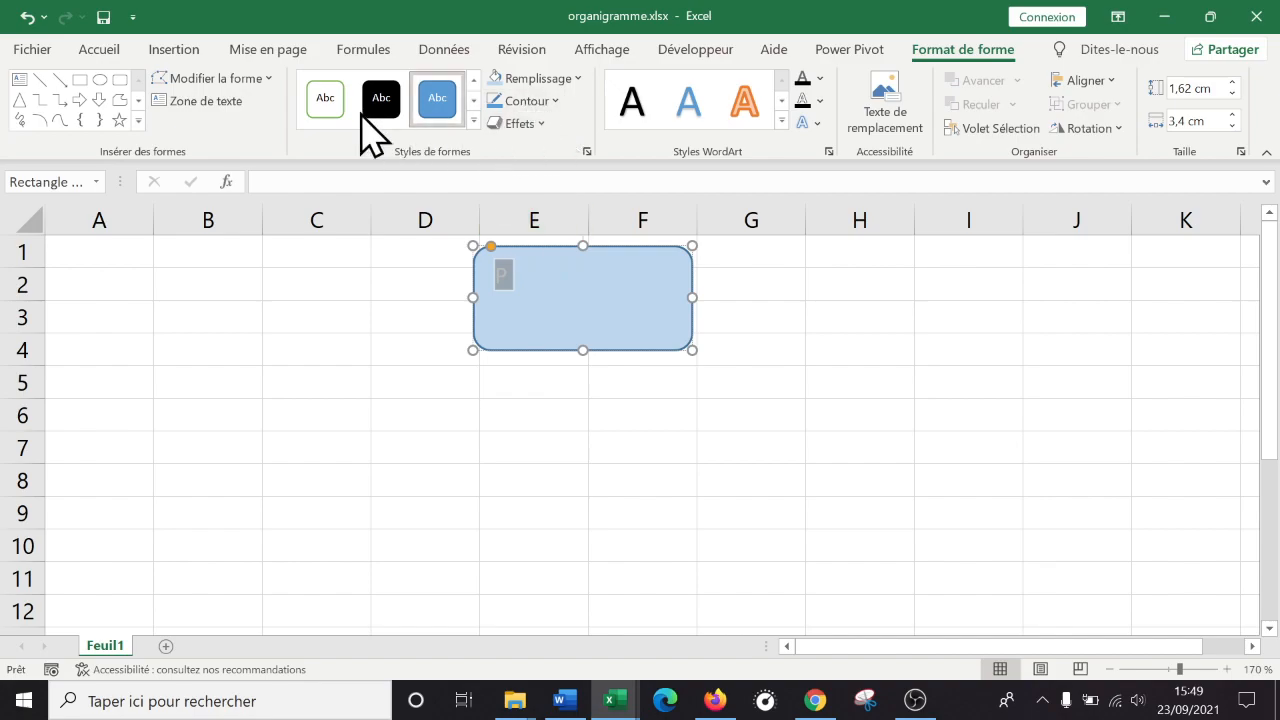
click(819, 80)
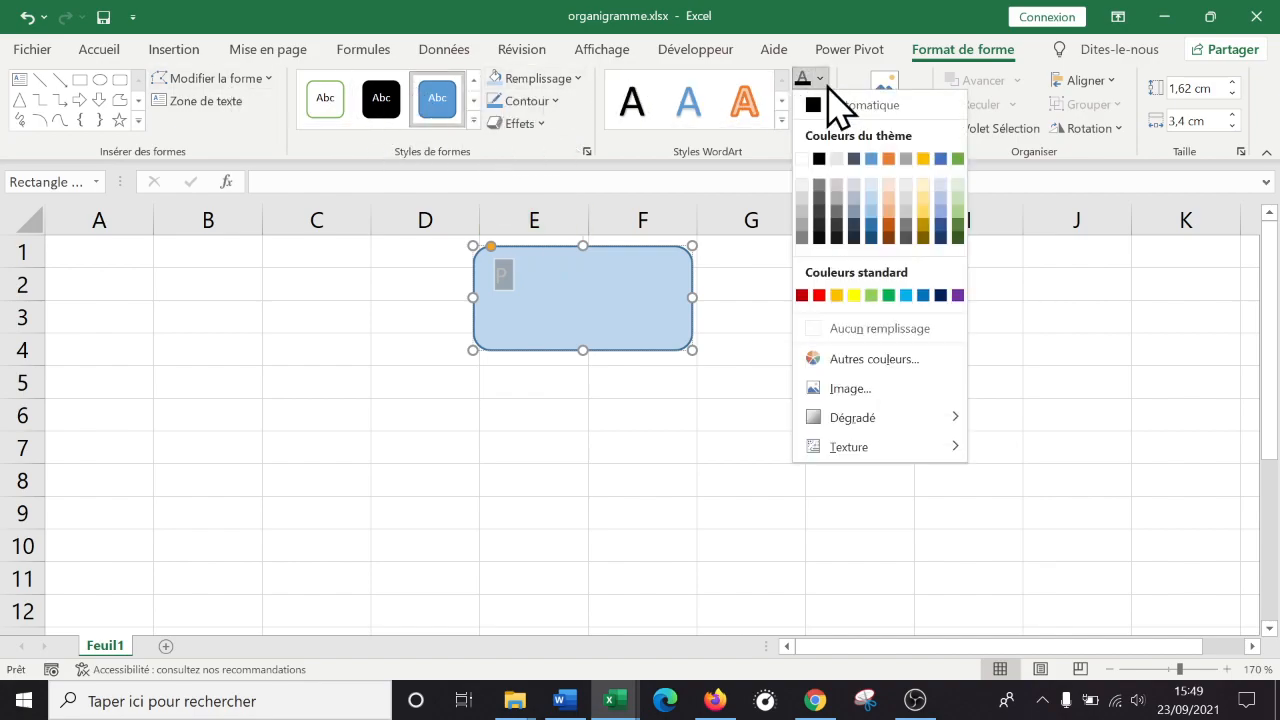
click(838, 106)
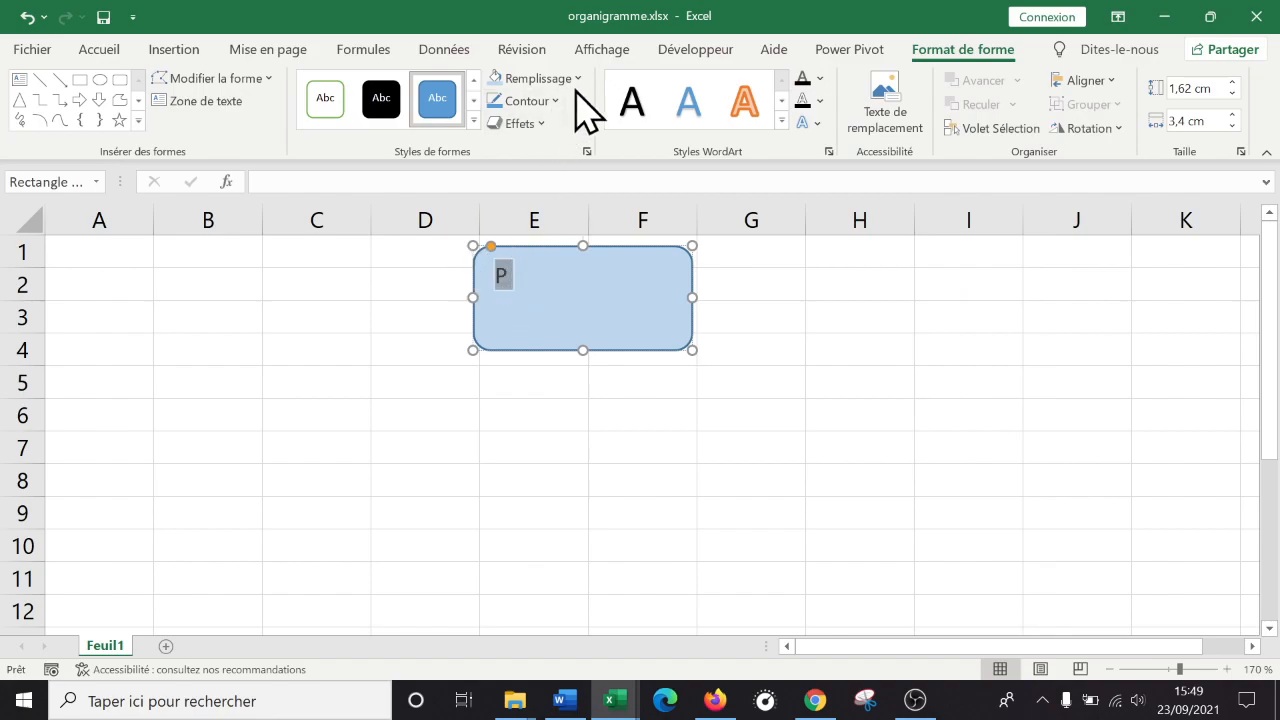
Centre the rounded rectangle's text both horizontally and vertically
click(99, 49)
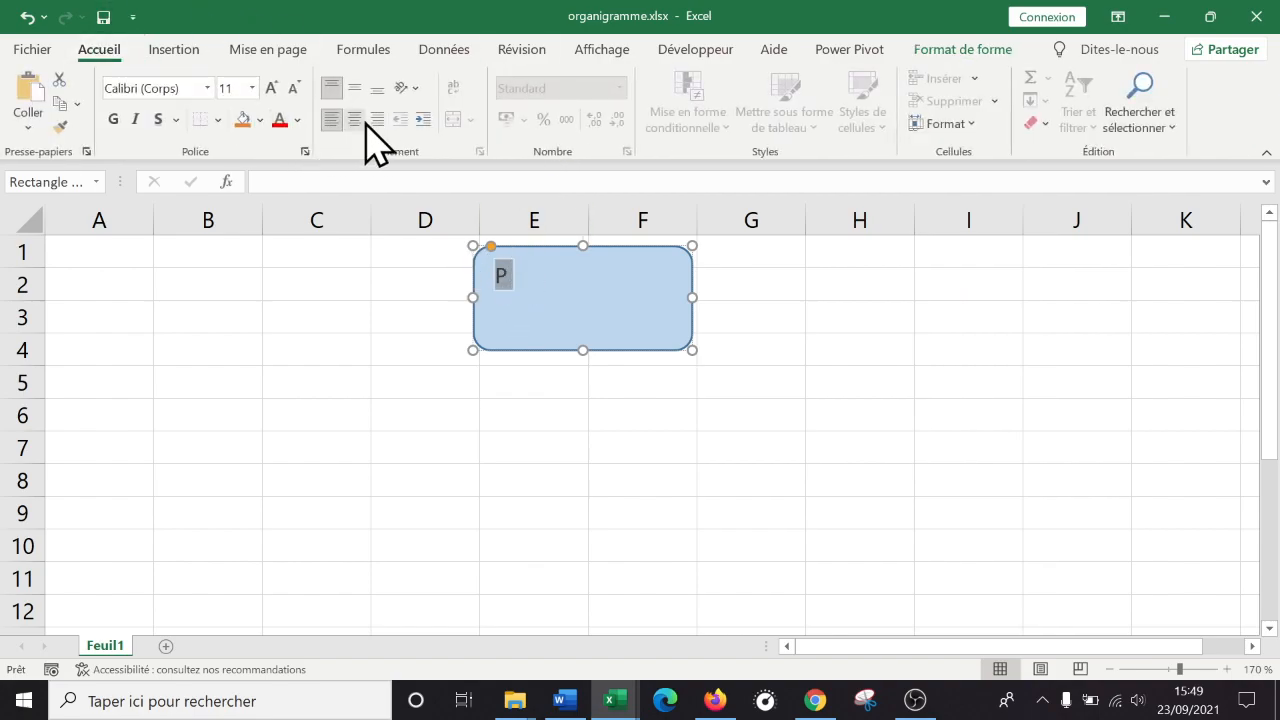
click(356, 89)
click(357, 89)
Complete the rounded rectangle's text so that it reads "PDG monde"
click(591, 300)
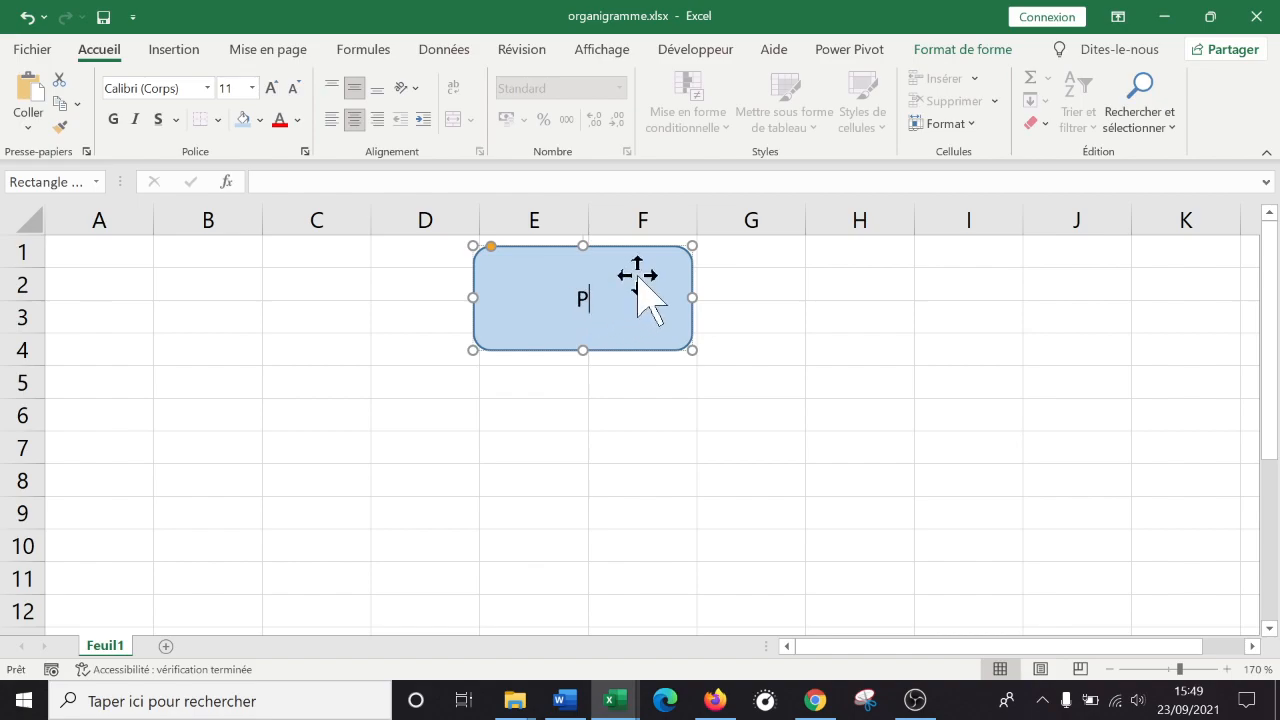
text(DG Monde)
key(BackSpace)
key(BackSpace)
key(BackSpace)
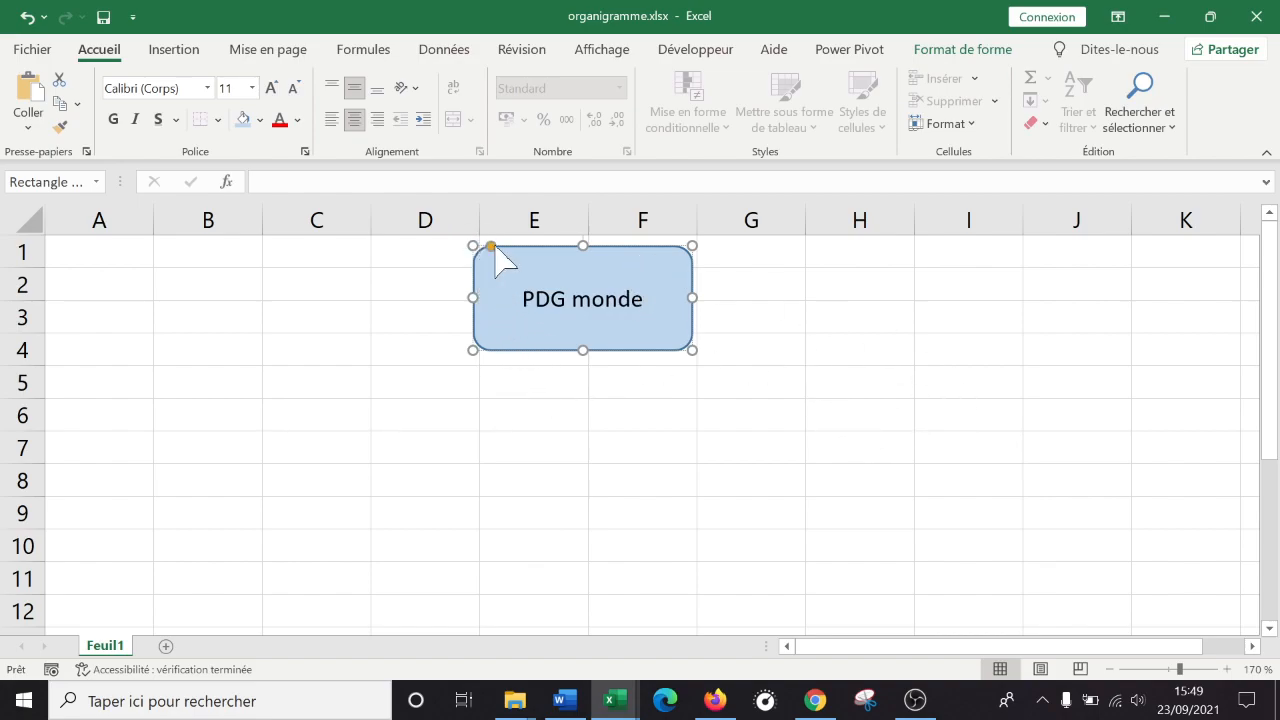
Make the corners of the PDG monde shape rounder and reduce its height so it ends within row 3
drag(493, 246, 512, 264)
click(731, 428)
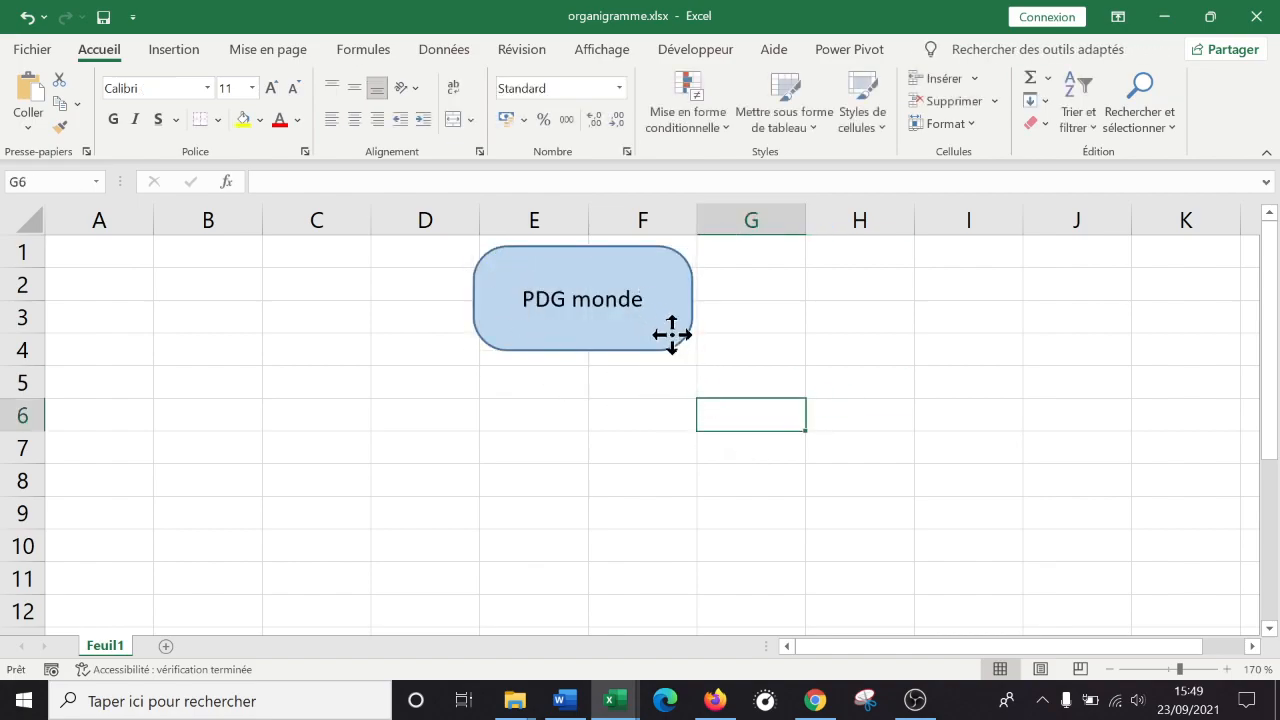
click(698, 354)
click(702, 360)
click(677, 337)
mouse_move(690, 349)
mouse_down()
mouse_move(671, 331)
mouse_move(693, 326)
mouse_up()
click(660, 390)
click(660, 320)
click(651, 408)
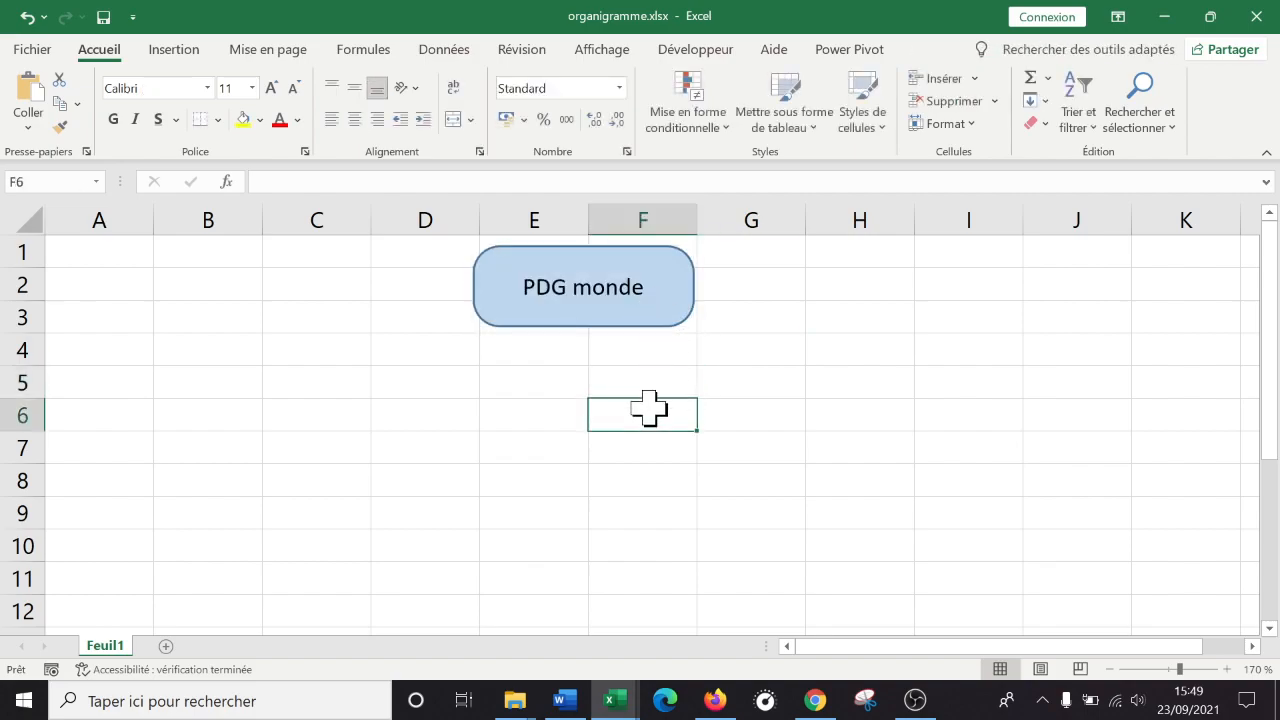
click(650, 318)
click(821, 342)
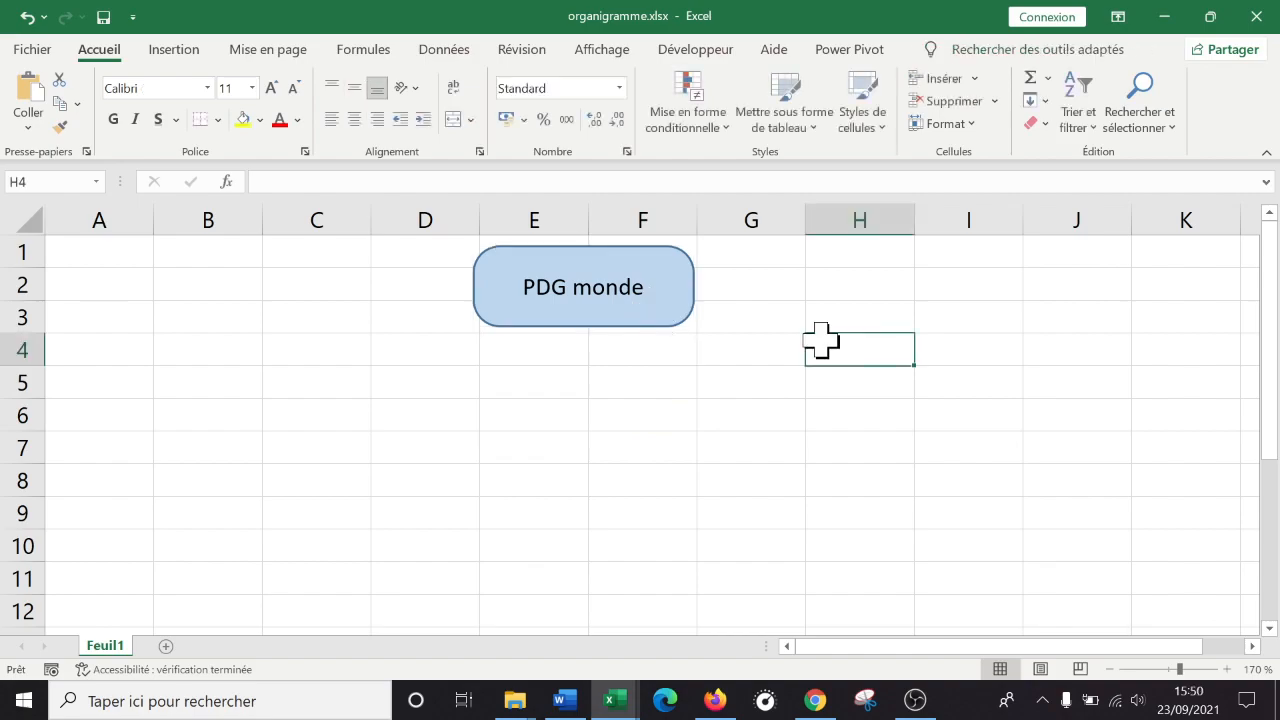
click(916, 701)
click(916, 701)
Duplicate the PDG monde shape three times and spread the copies in a row beneath it around rows 5 to 7
click(628, 313)
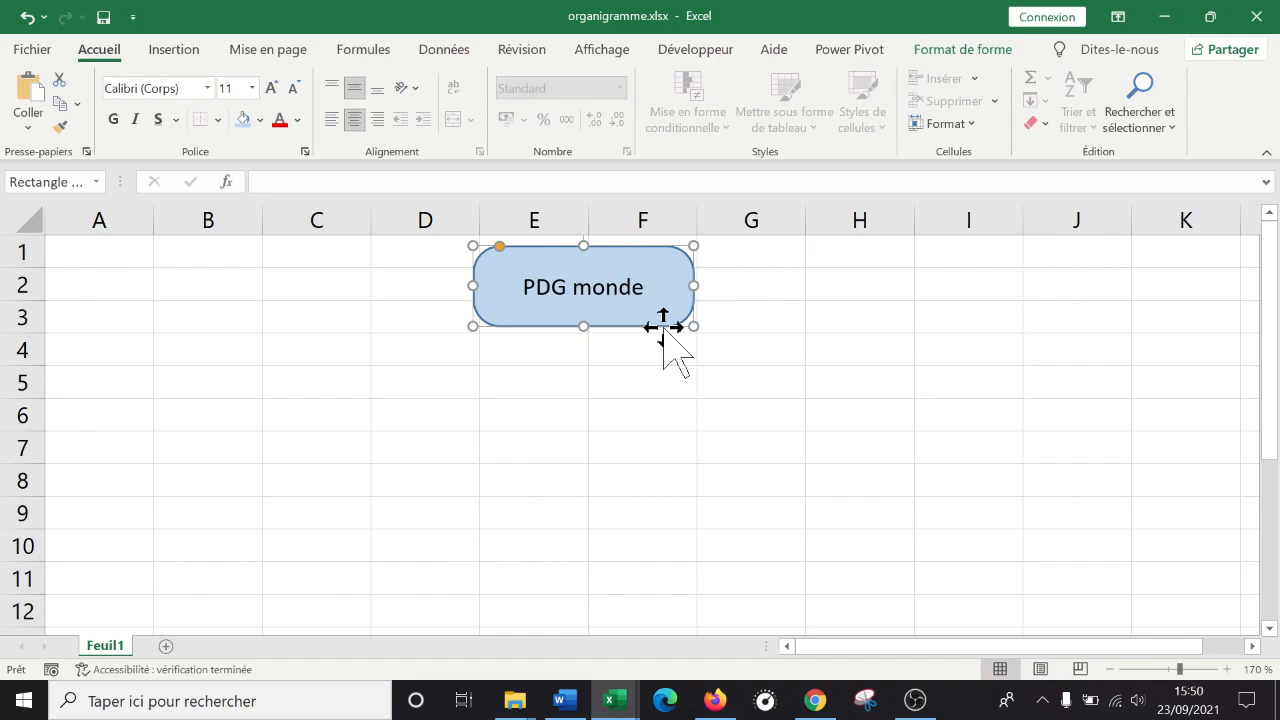
key(ctrl+d)
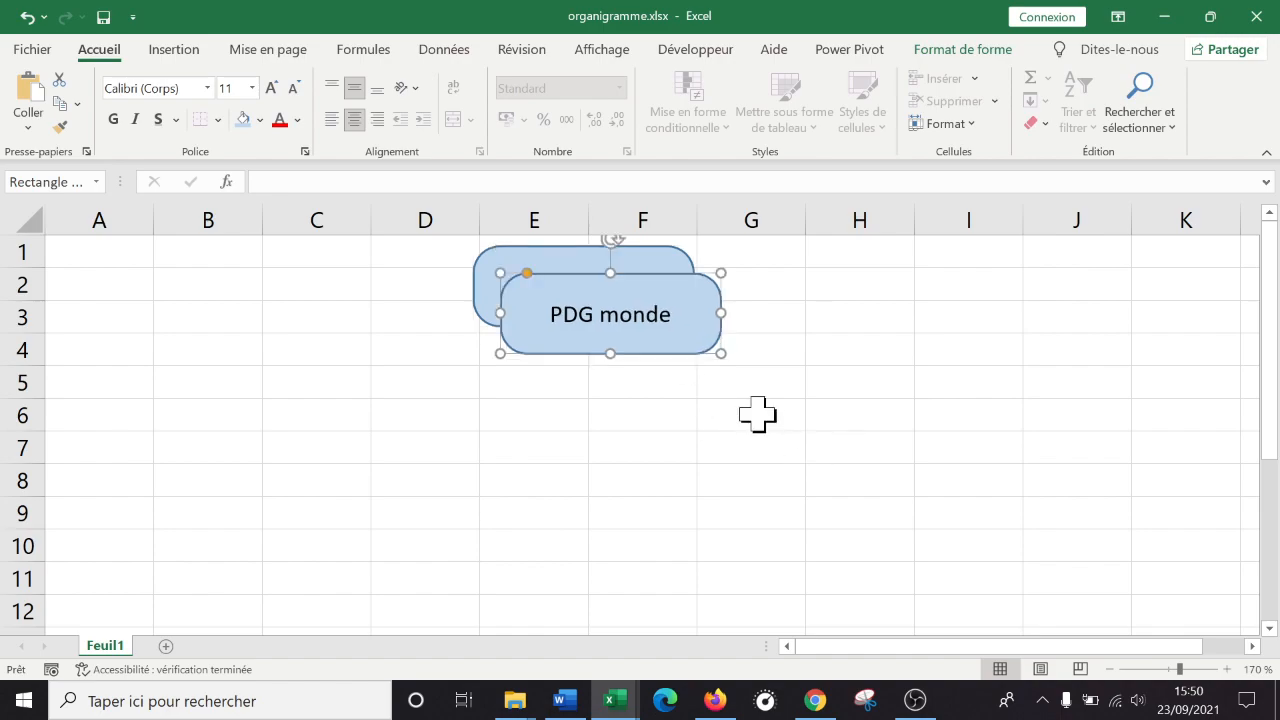
key(ctrl+d)
key(ctrl+d)
drag(758, 405, 955, 462)
drag(651, 380, 332, 460)
drag(634, 346, 611, 457)
mouse_move(853, 472)
mouse_down()
mouse_move(863, 463)
mouse_move(867, 476)
mouse_up()
Relabel the three lower shapes from left to right as "PDG Europ", "PDG Amérique" and "PDG Océanie"
double_click(354, 420)
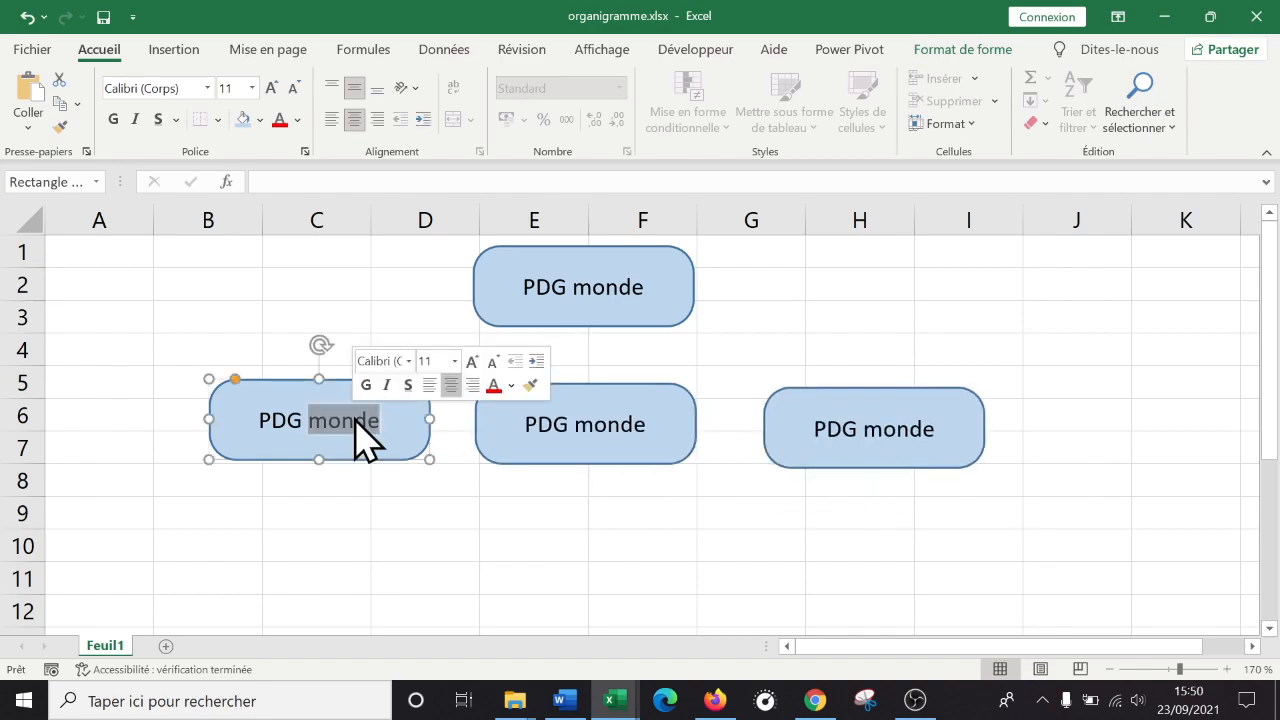
text(Europ)
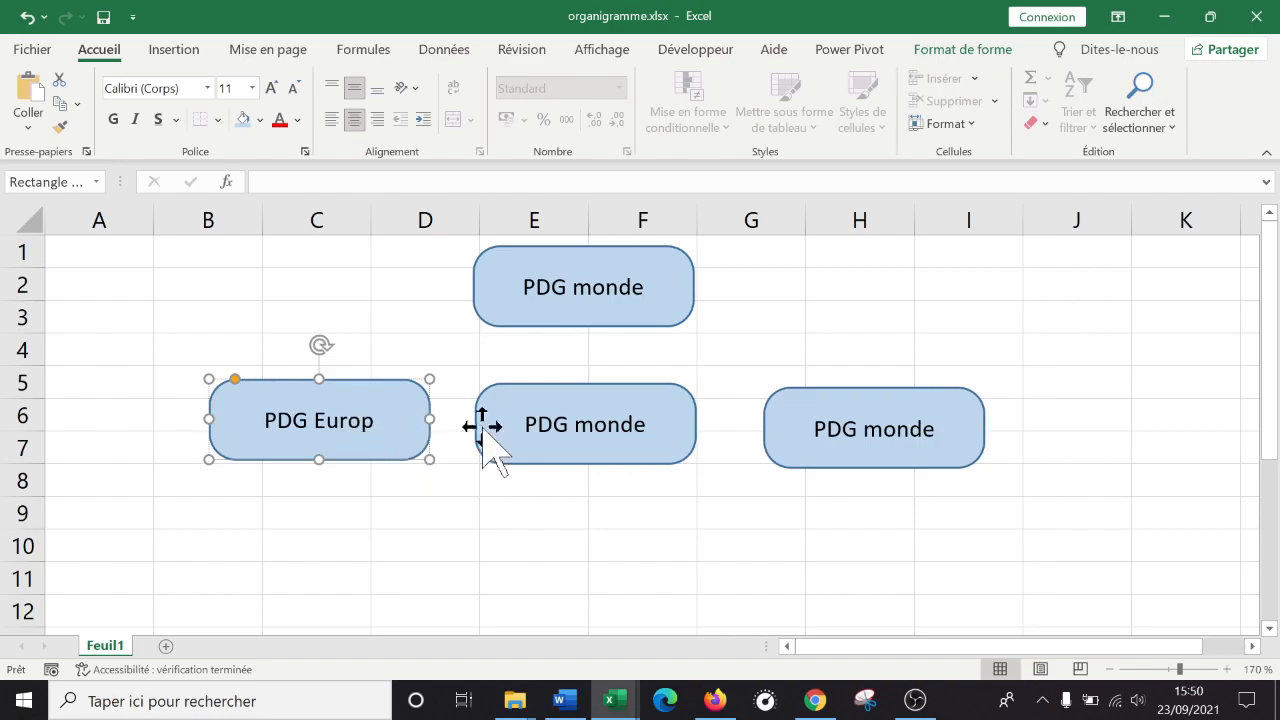
double_click(604, 425)
text(Amr)
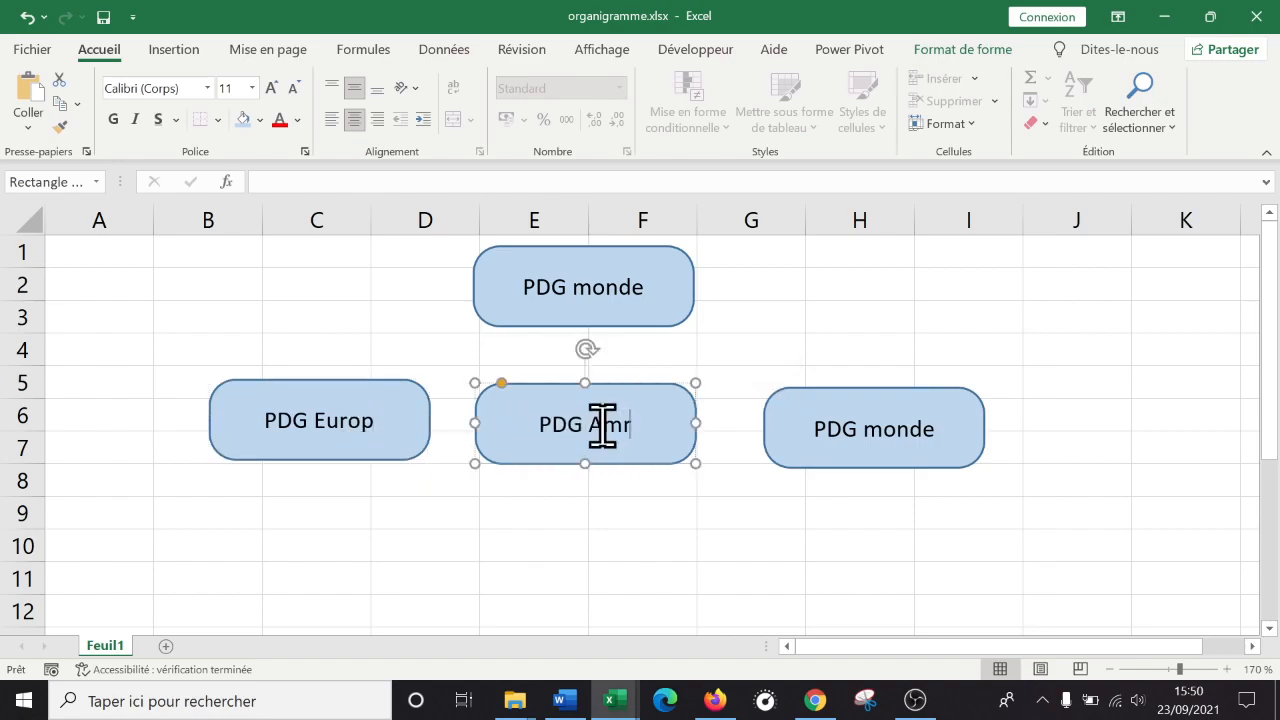
key(BackSpace)
text(érique)
double_click(908, 432)
text(Océanie)
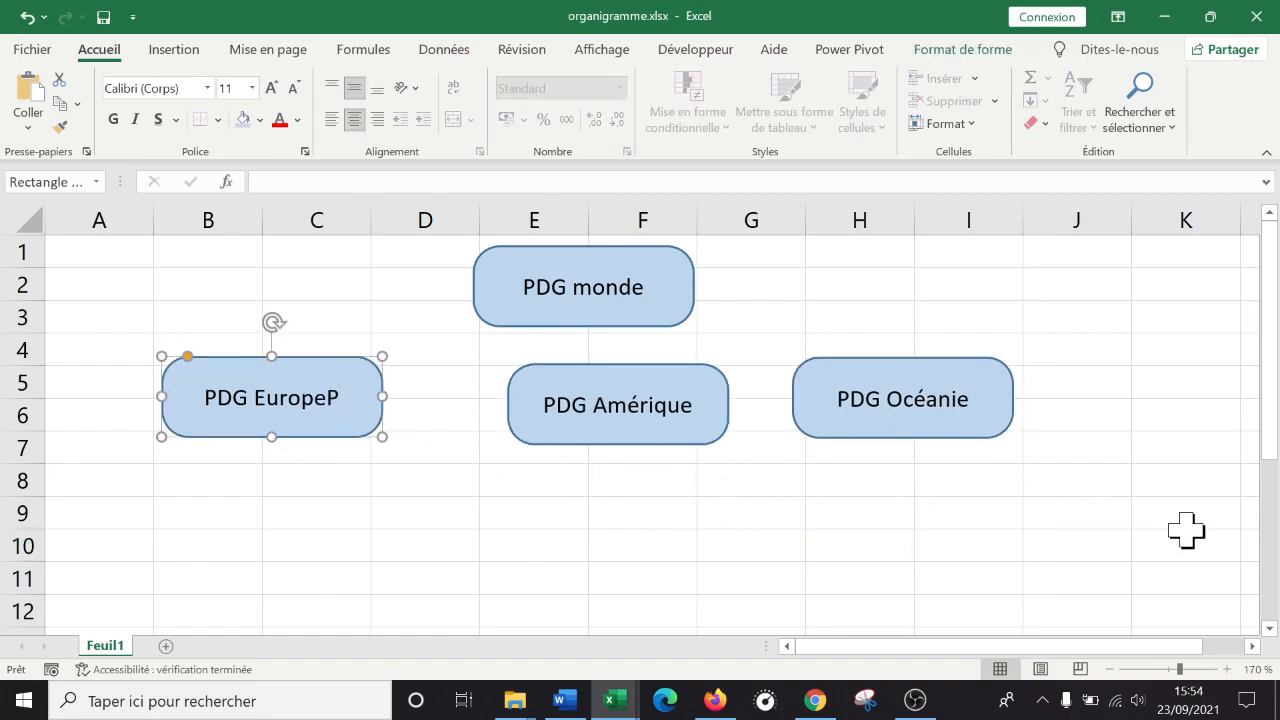
Add the PDG Amérique and PDG Océanie shapes to the selection alongside the PDG EuropeP shape
click(928, 706)
ctrl+click(540, 443)
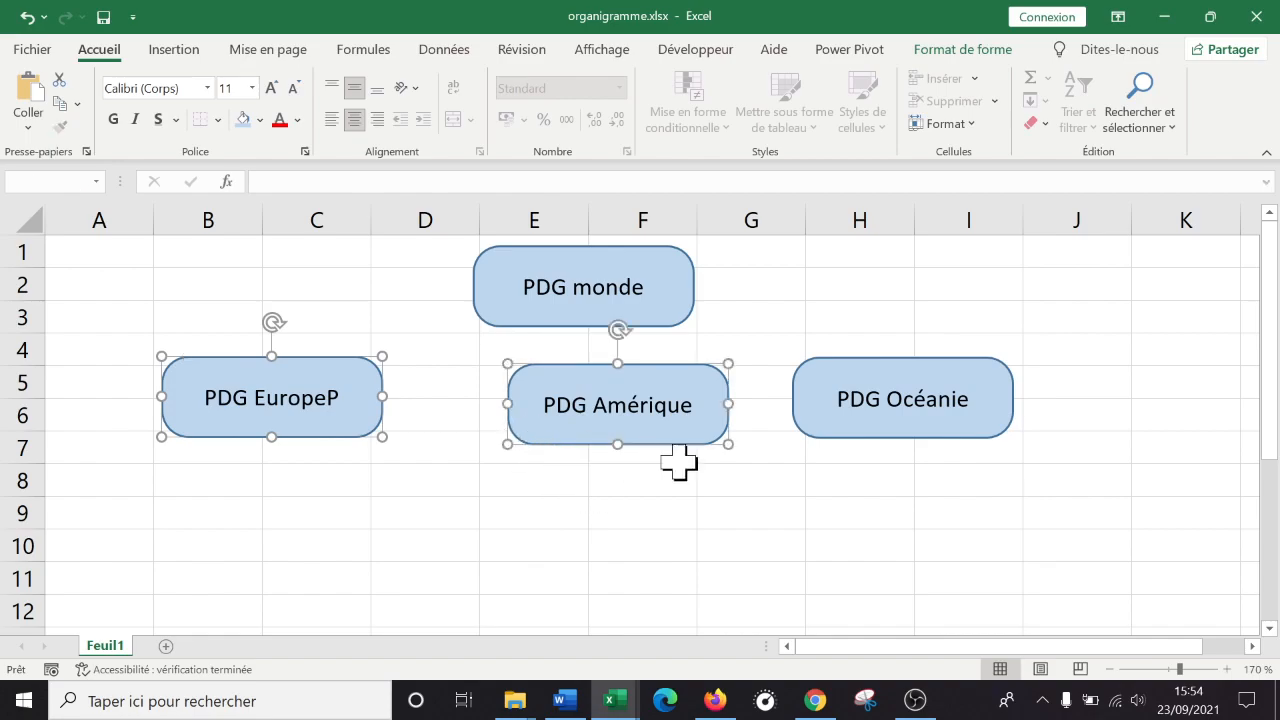
ctrl+click(851, 436)
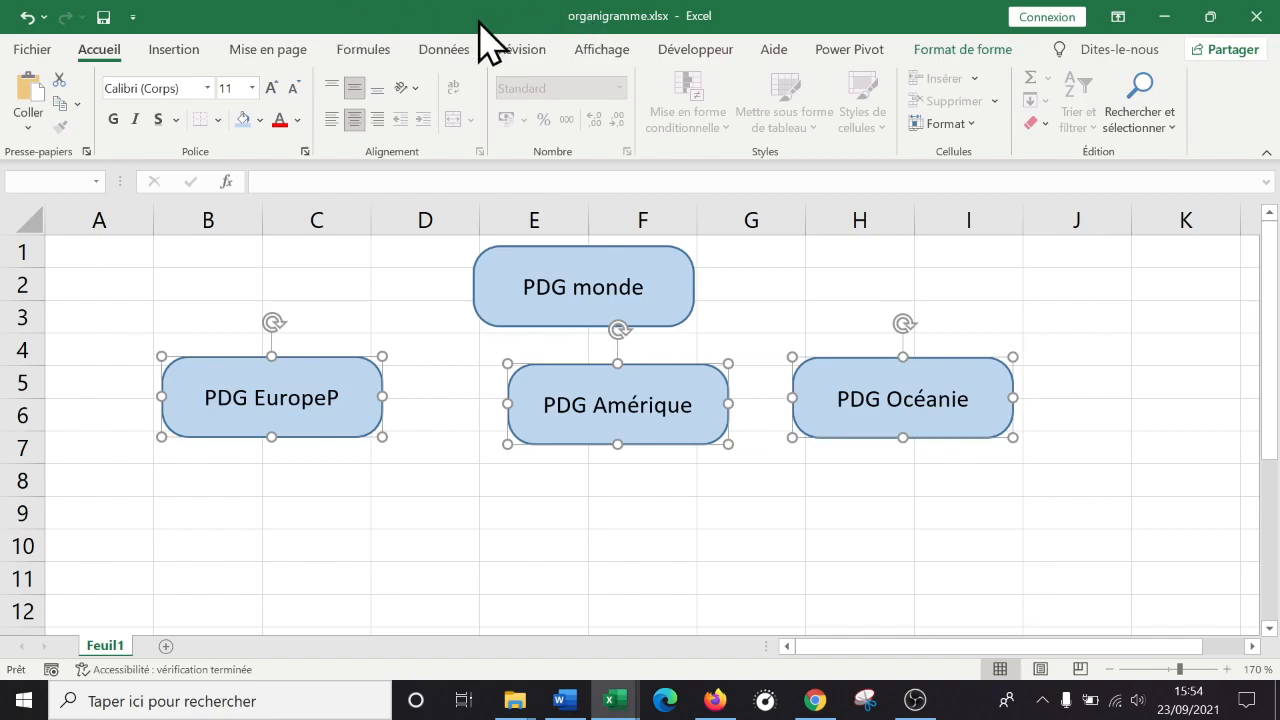
Display the Selection pane that lists the sheet's shapes
click(268, 50)
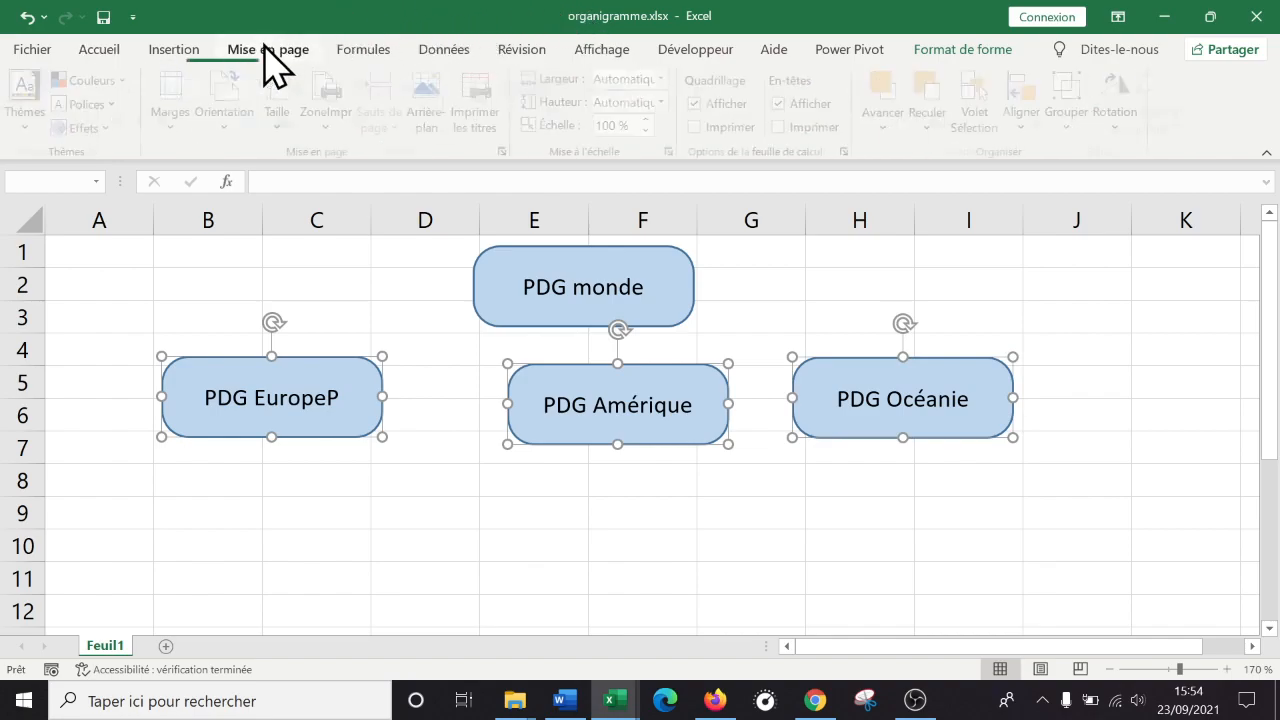
click(152, 45)
click(110, 48)
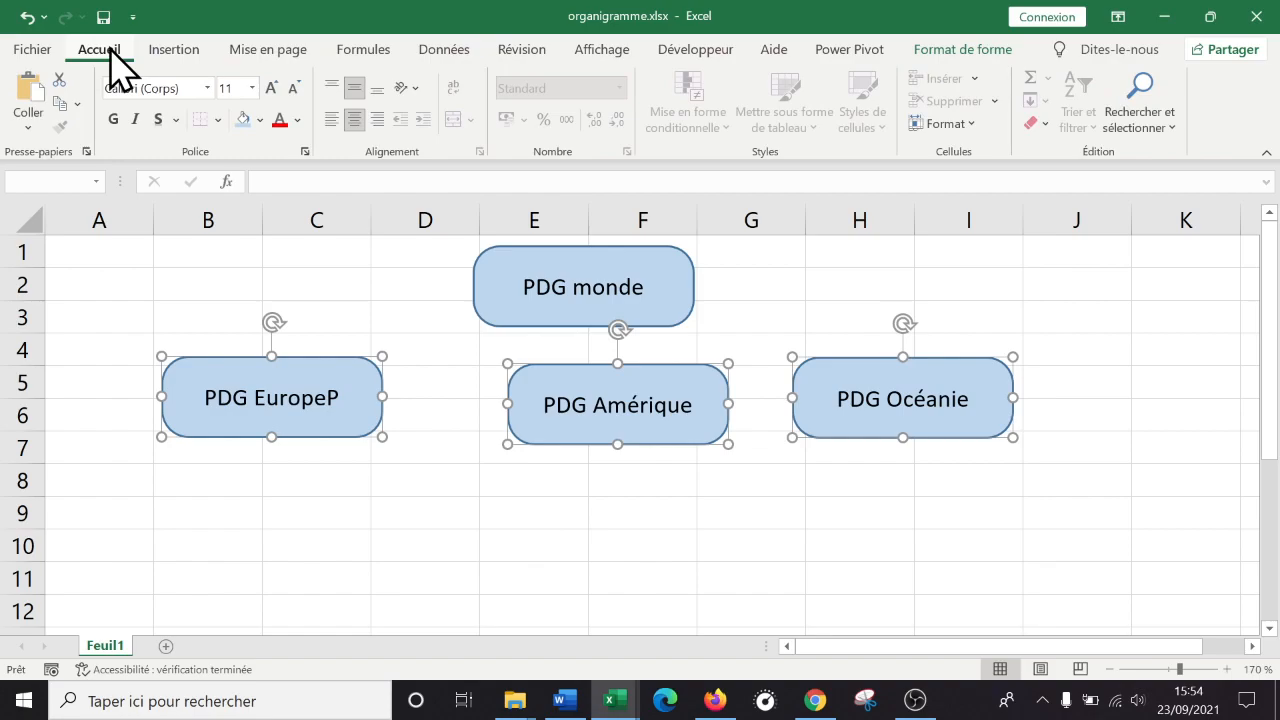
click(1163, 130)
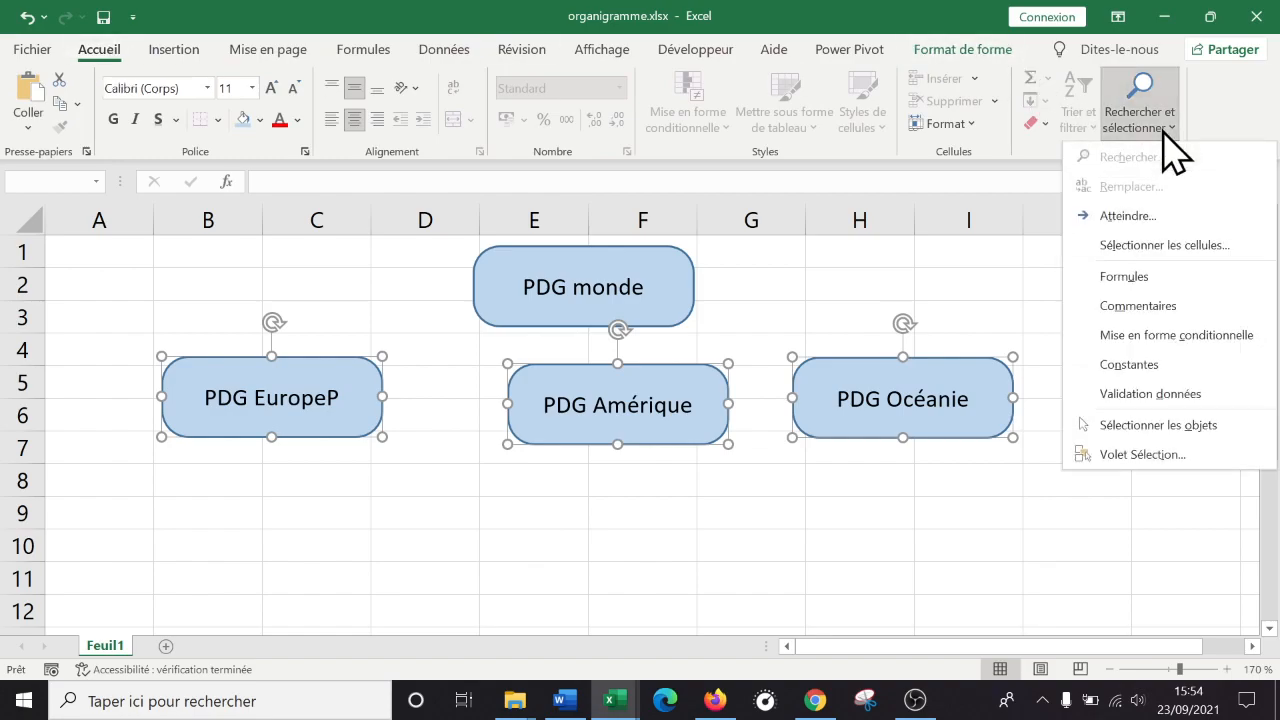
click(1166, 458)
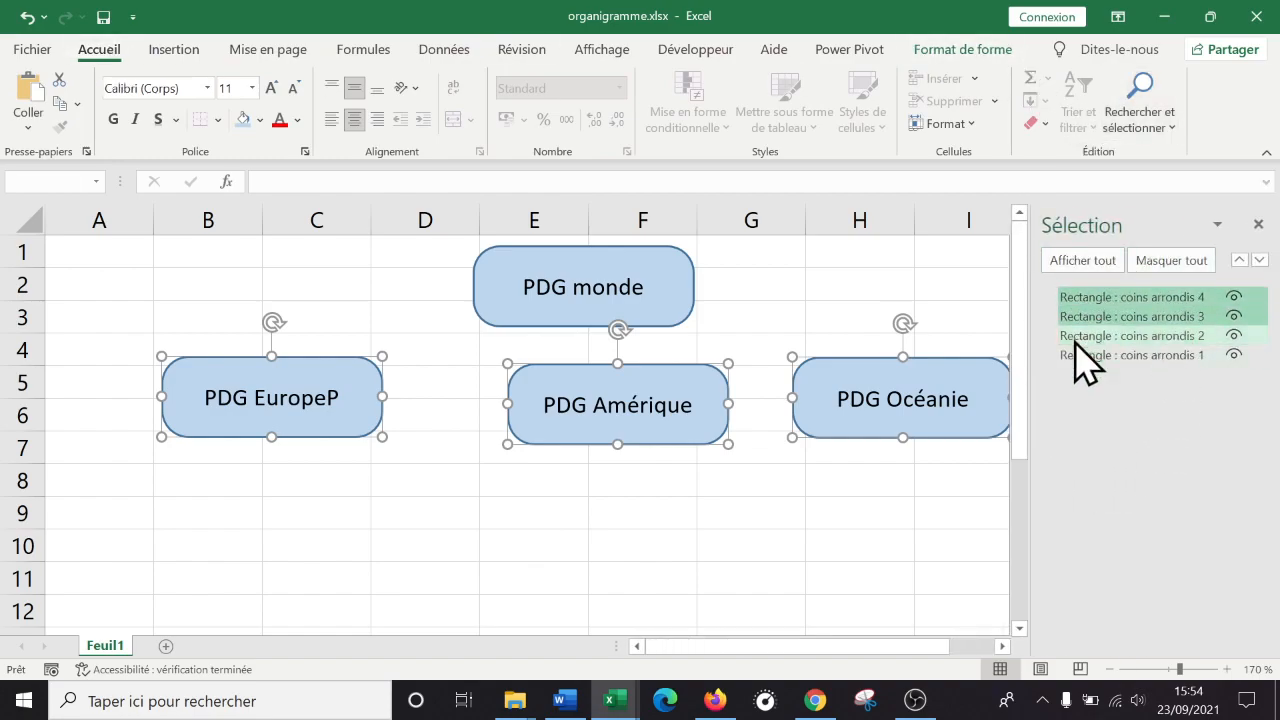
Hide and show "Rectangle : coins arrondis 4" again, and toggle it out of the multiple selection
click(1233, 297)
click(1233, 297)
ctrl+click(1166, 297)
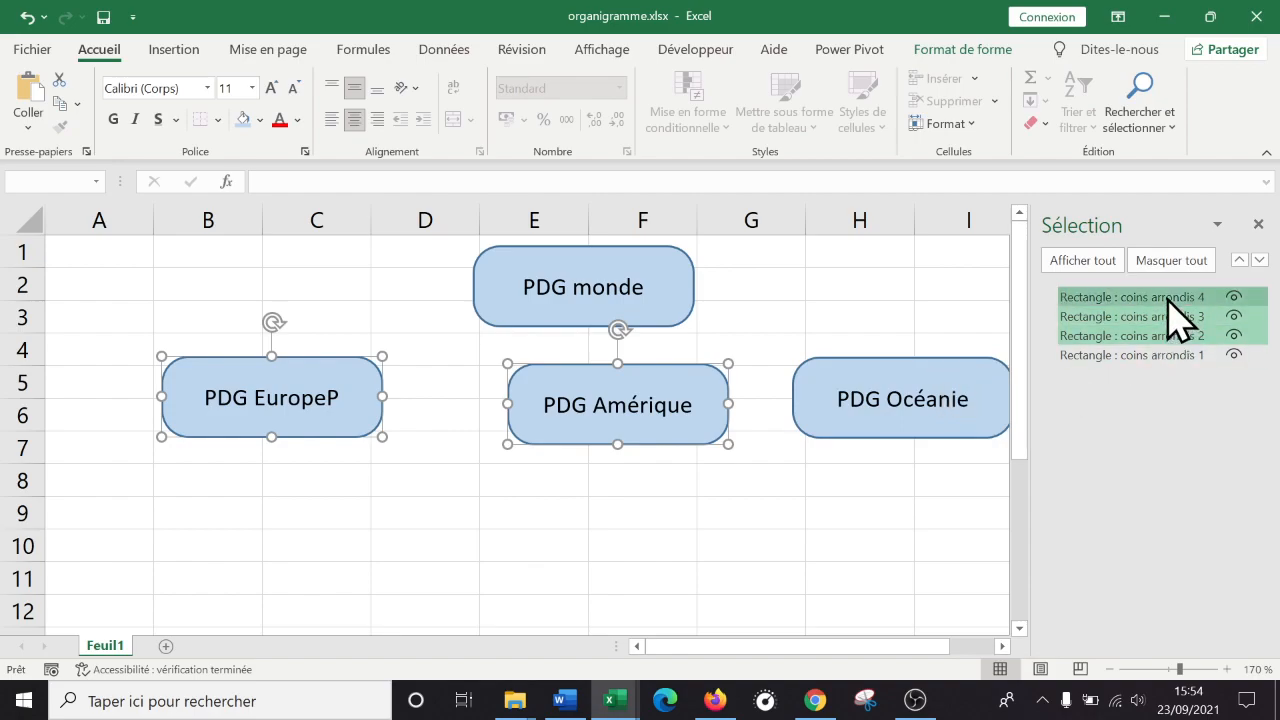
Align the three selected regional PDG shapes by their middles and distribute them horizontally
click(992, 48)
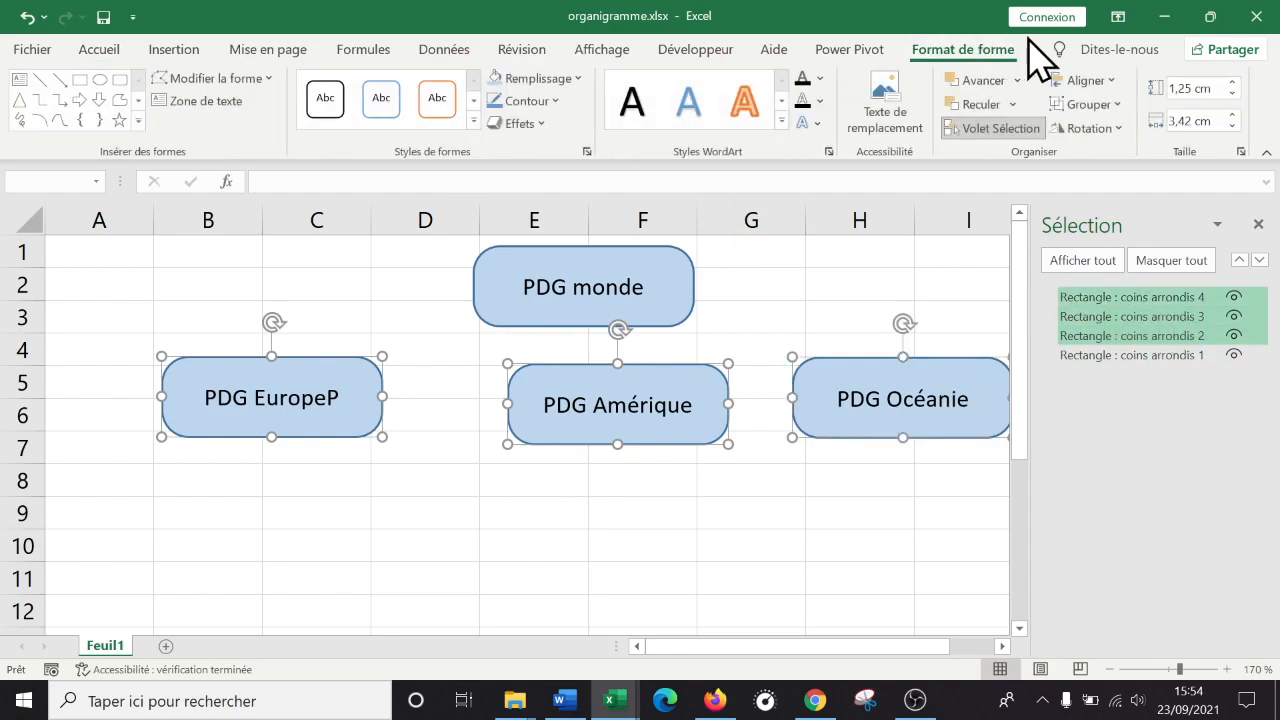
click(1104, 82)
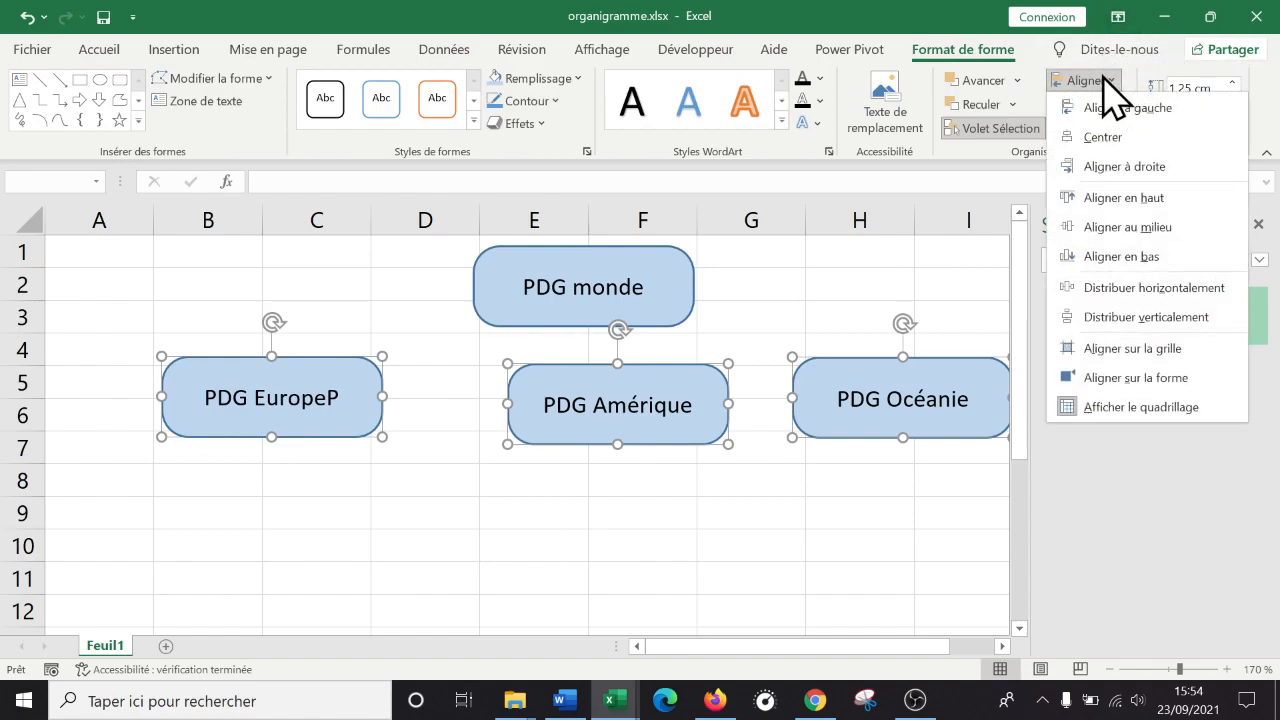
click(1143, 229)
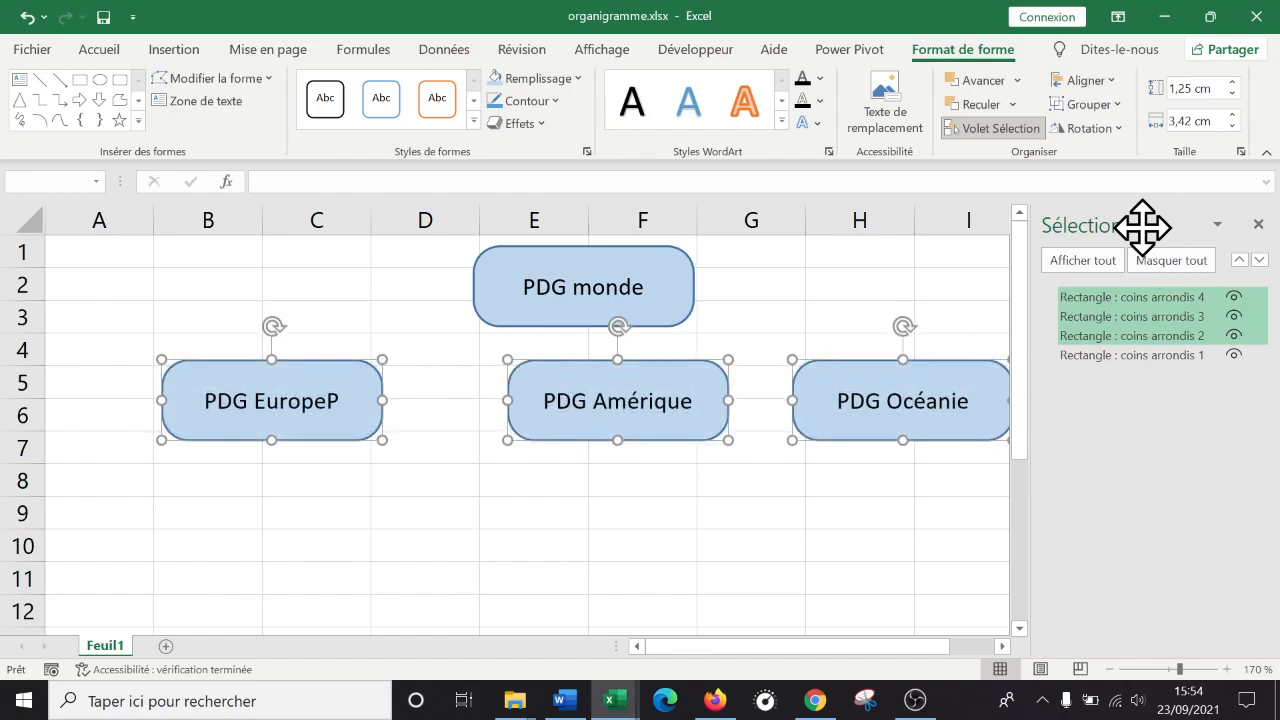
click(1112, 82)
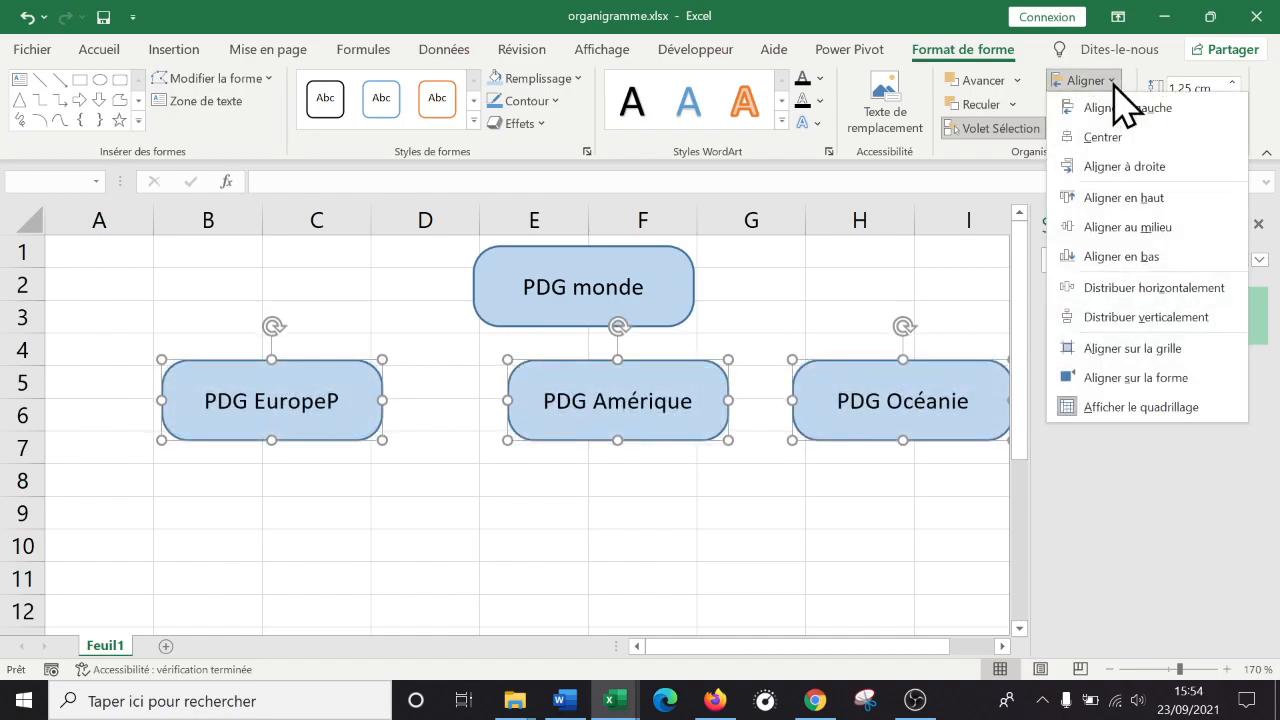
click(1160, 288)
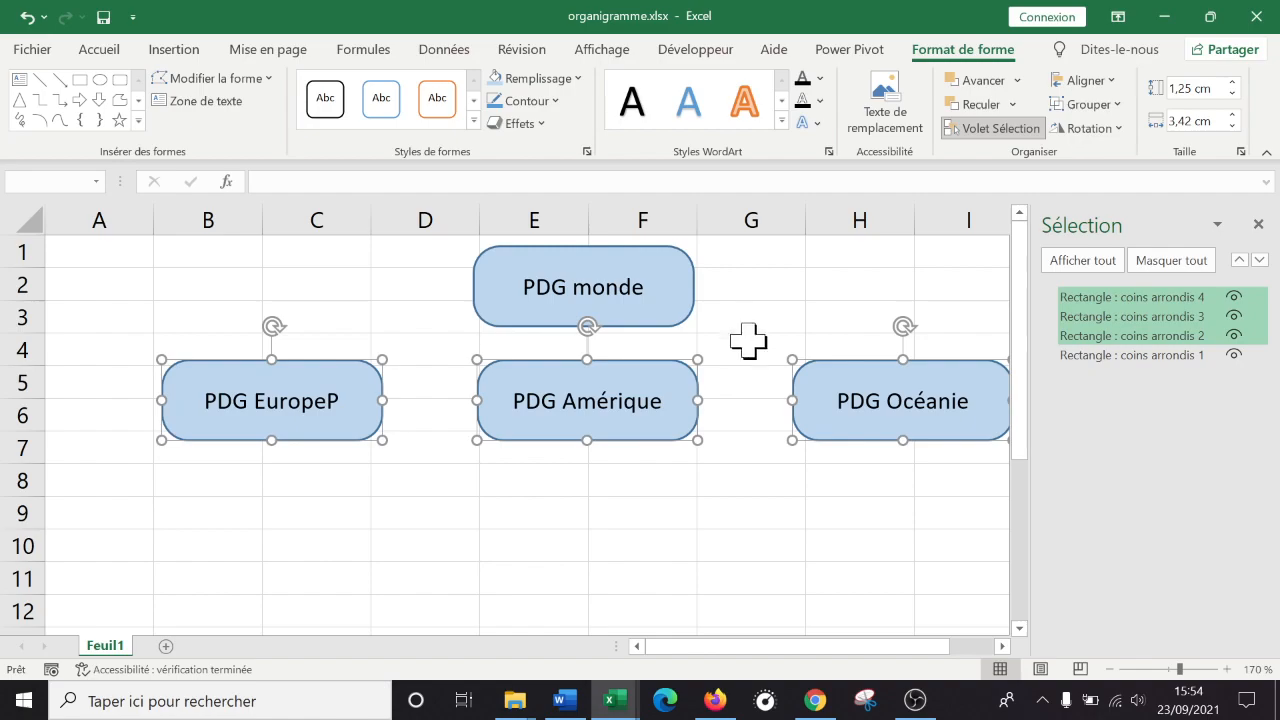
Move the PDG monde shape so that it is centred above PDG Amérique, and close the Selection pane
click(710, 320)
click(682, 318)
drag(680, 317, 687, 316)
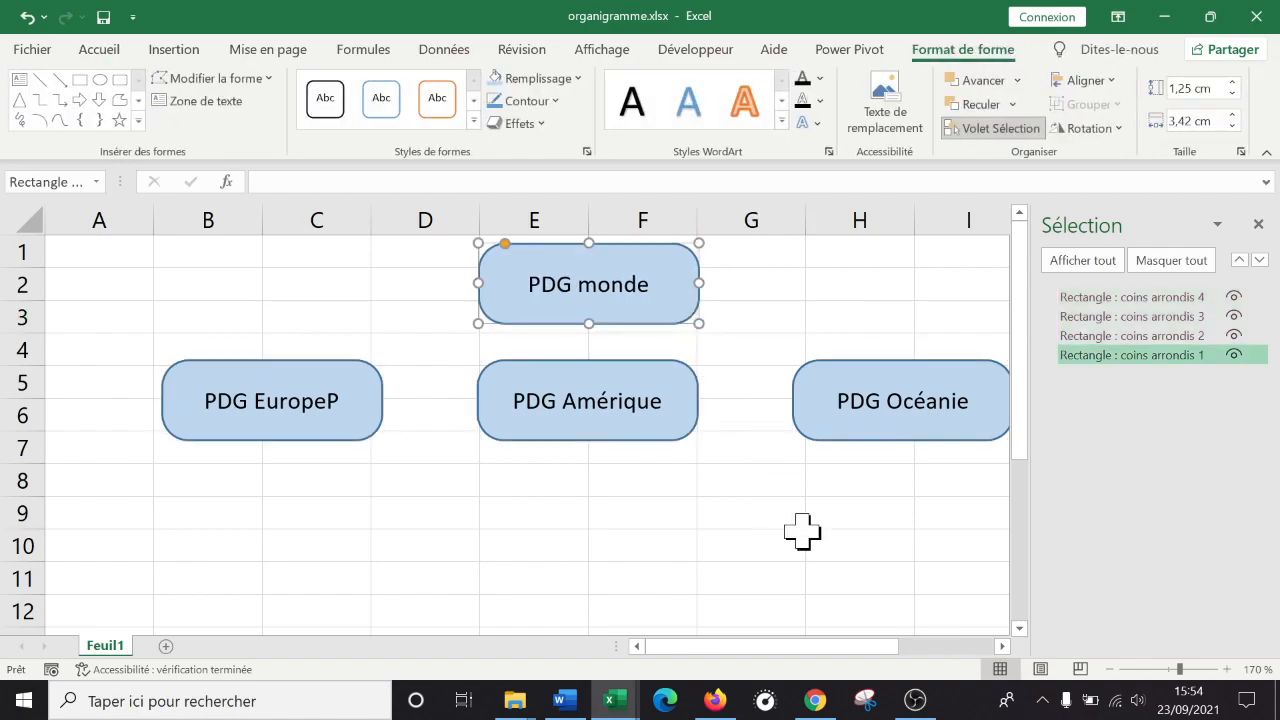
click(1258, 225)
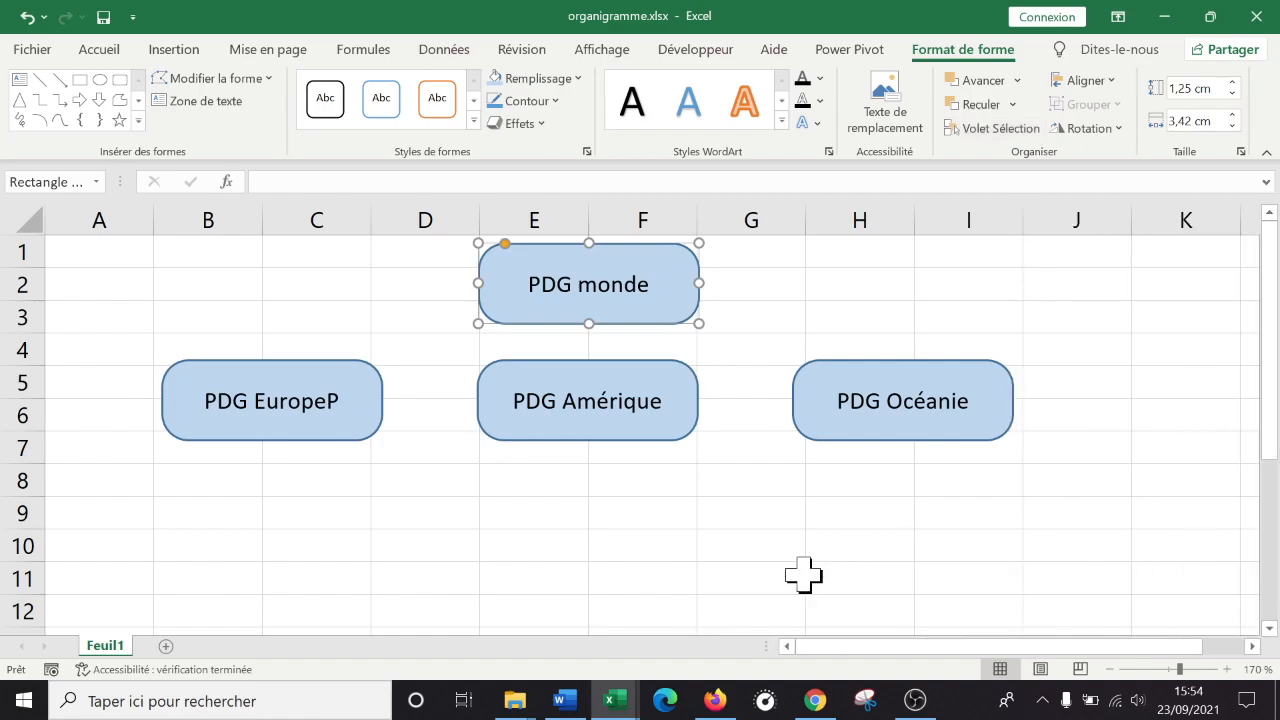
Select the PDG Amérique, PDG EuropeP and PDG Océanie shapes together on the sheet, and clear the selection
click(803, 575)
click(663, 437)
ctrl+click(323, 433)
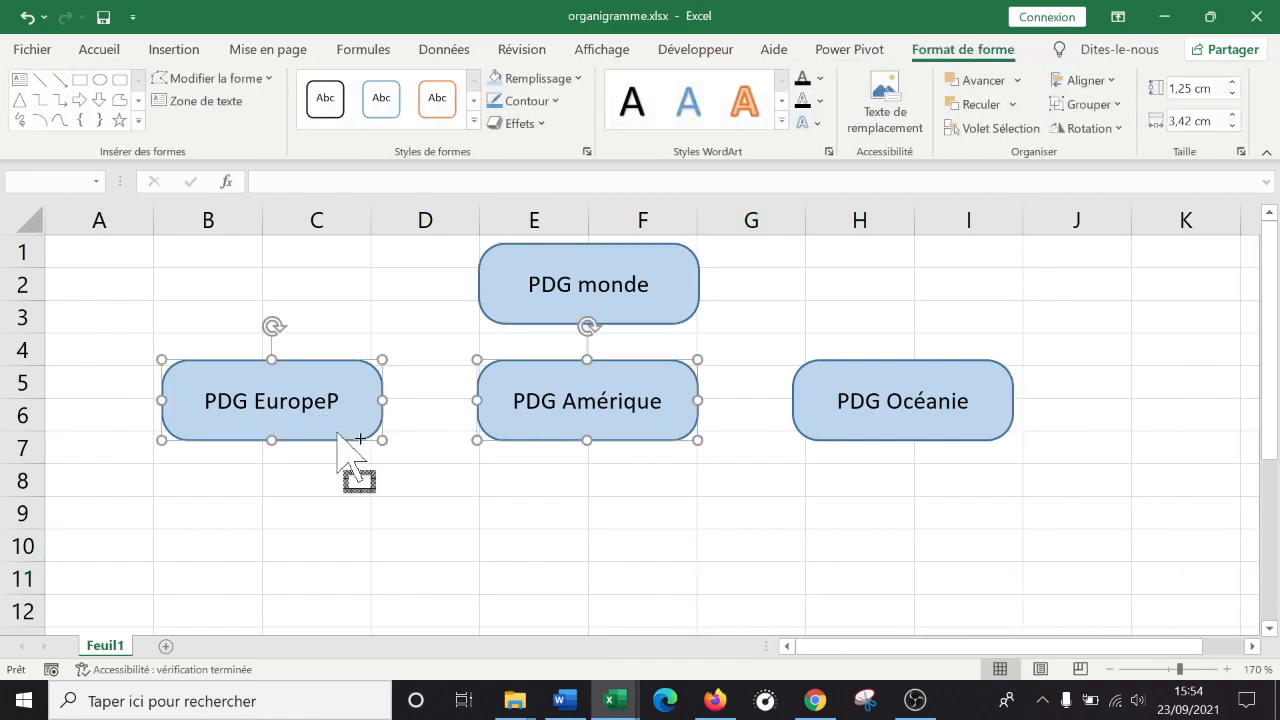
ctrl+click(885, 435)
click(840, 489)
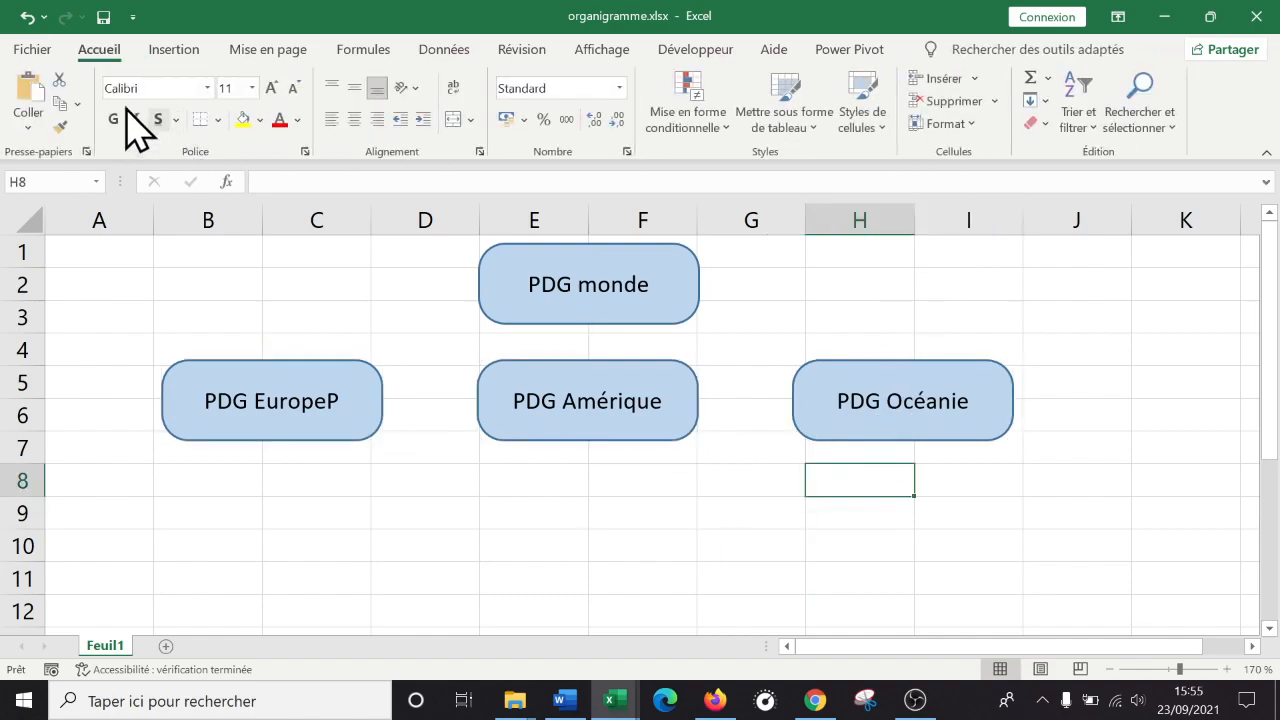
Display the Selection pane and select "Rectangle : coins arrondis" 4, 3 and 2 together in it
click(1145, 124)
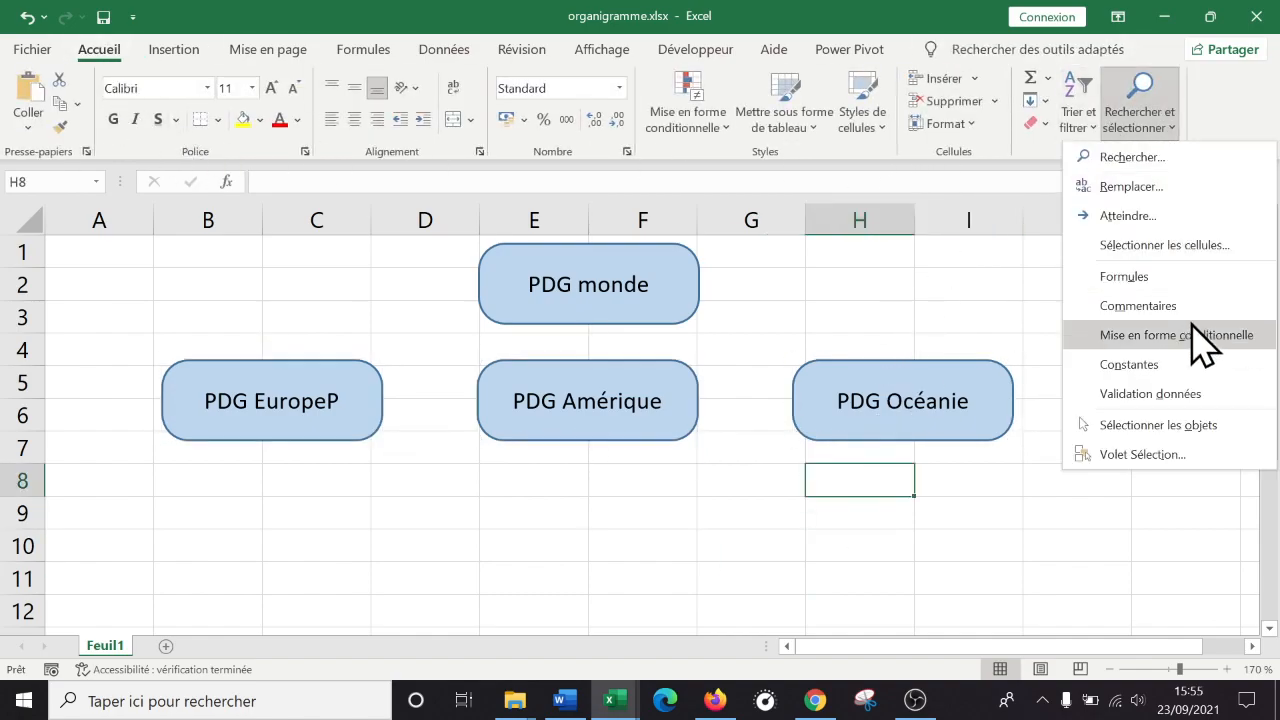
click(1180, 454)
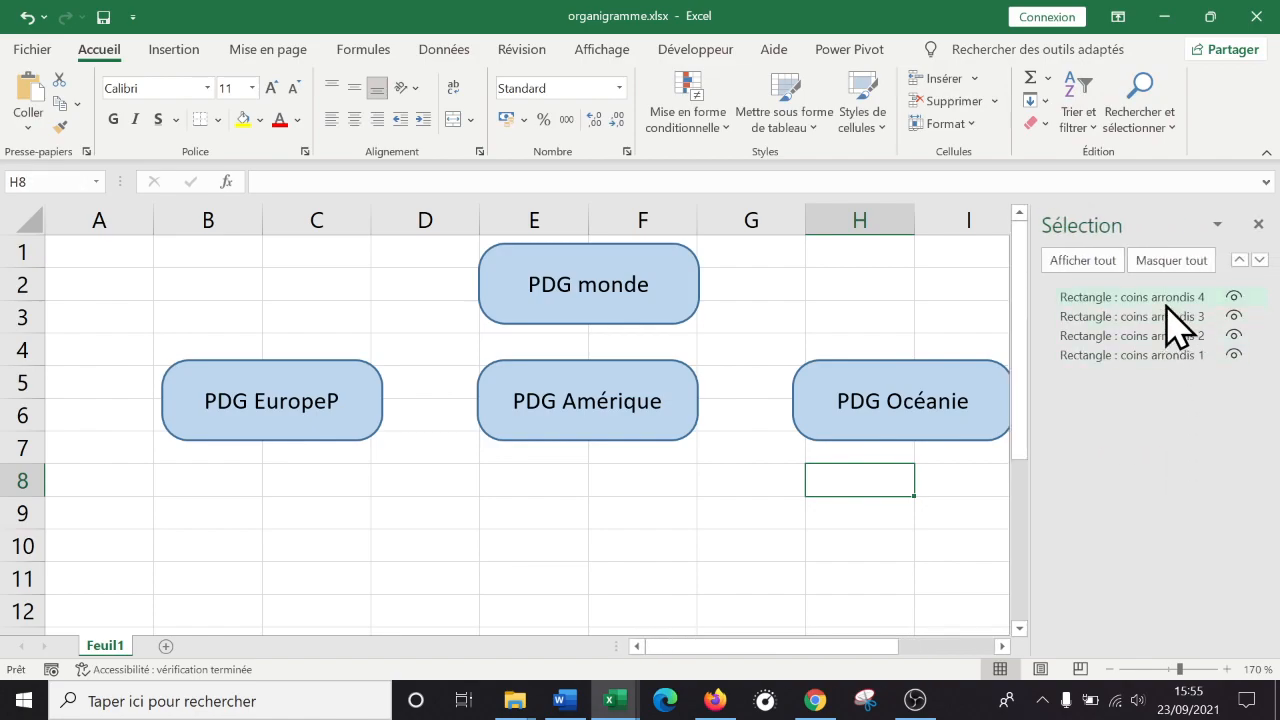
click(1166, 300)
ctrl+click(1166, 318)
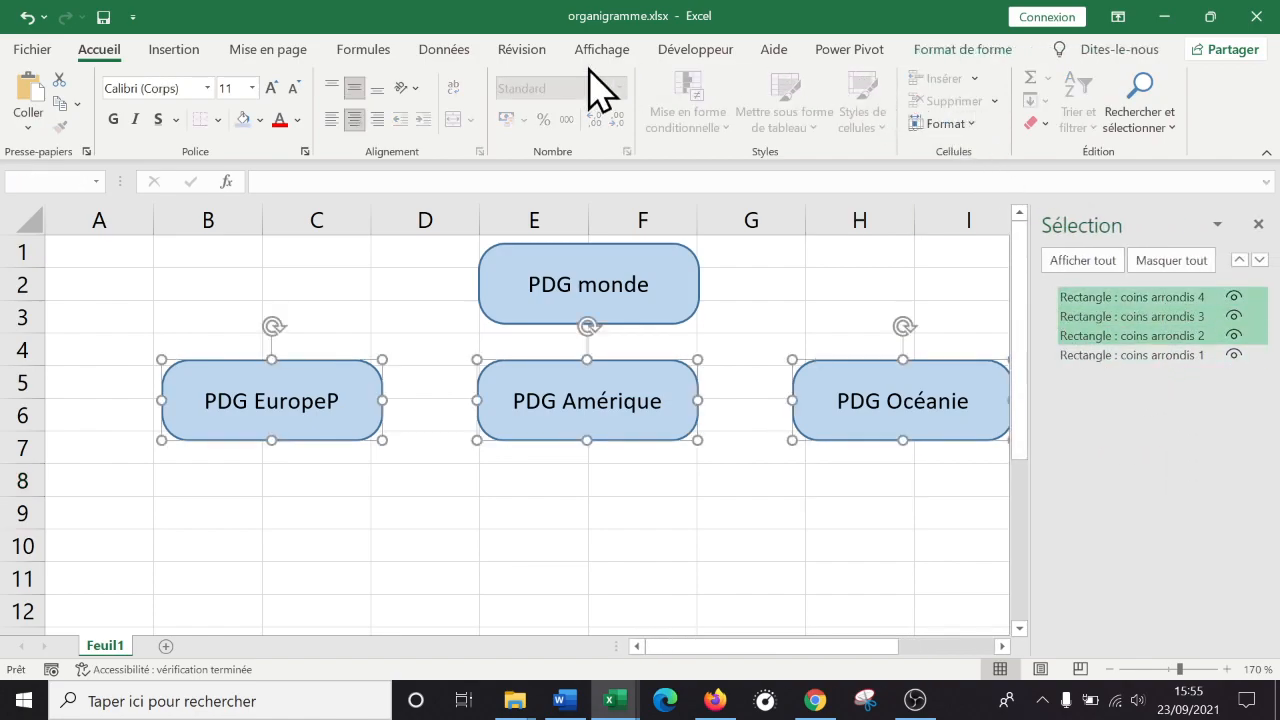
Apply middle alignment to the three selected regional shapes again, deselect them and close the Selection pane
click(980, 52)
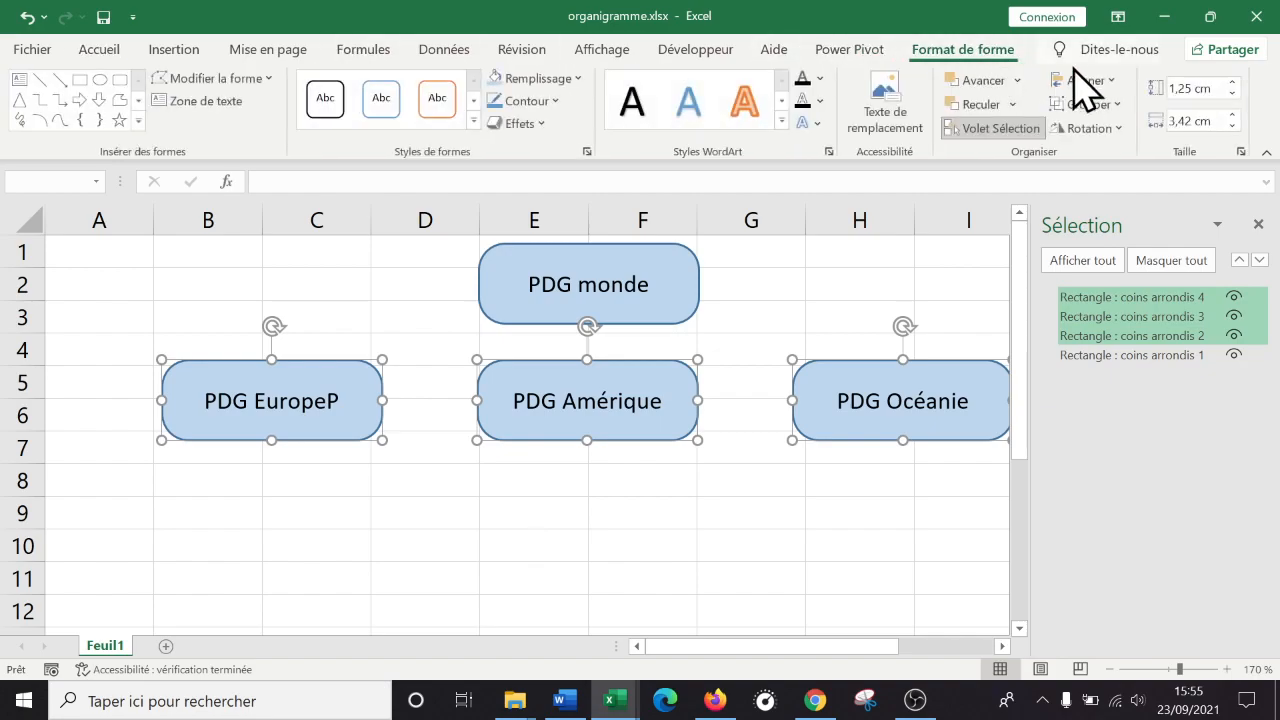
click(1112, 81)
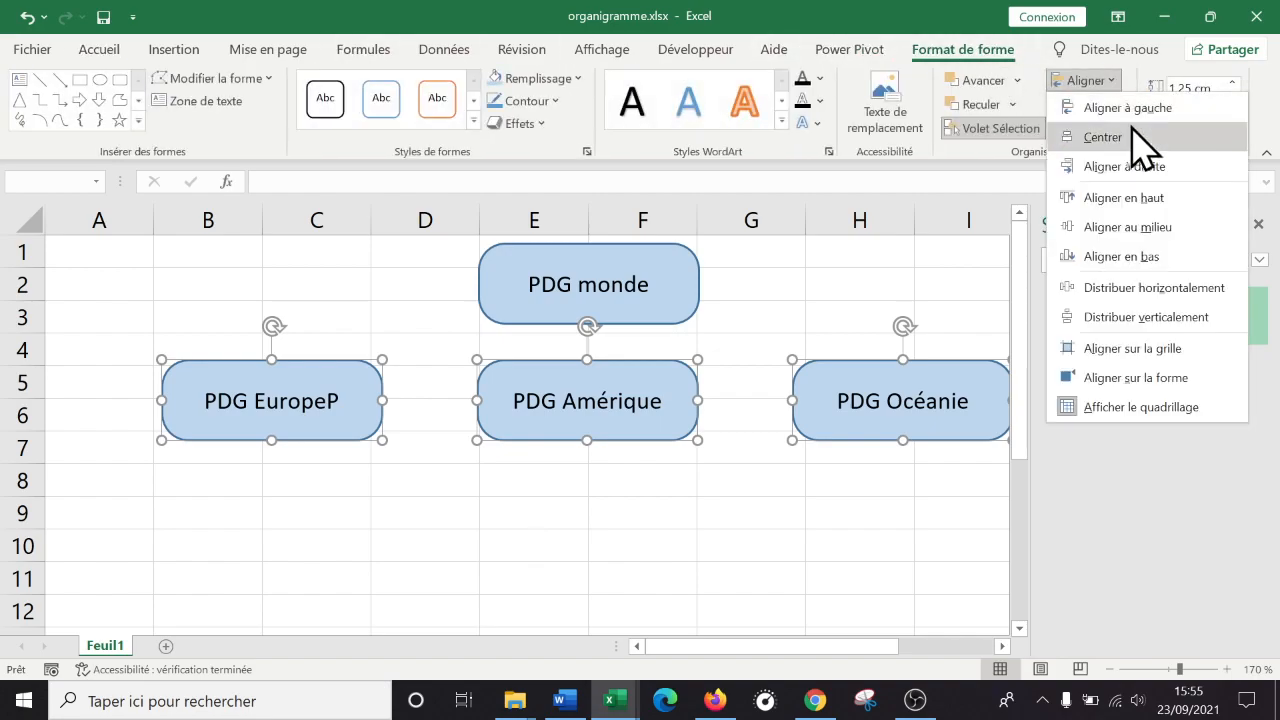
click(1168, 227)
click(762, 514)
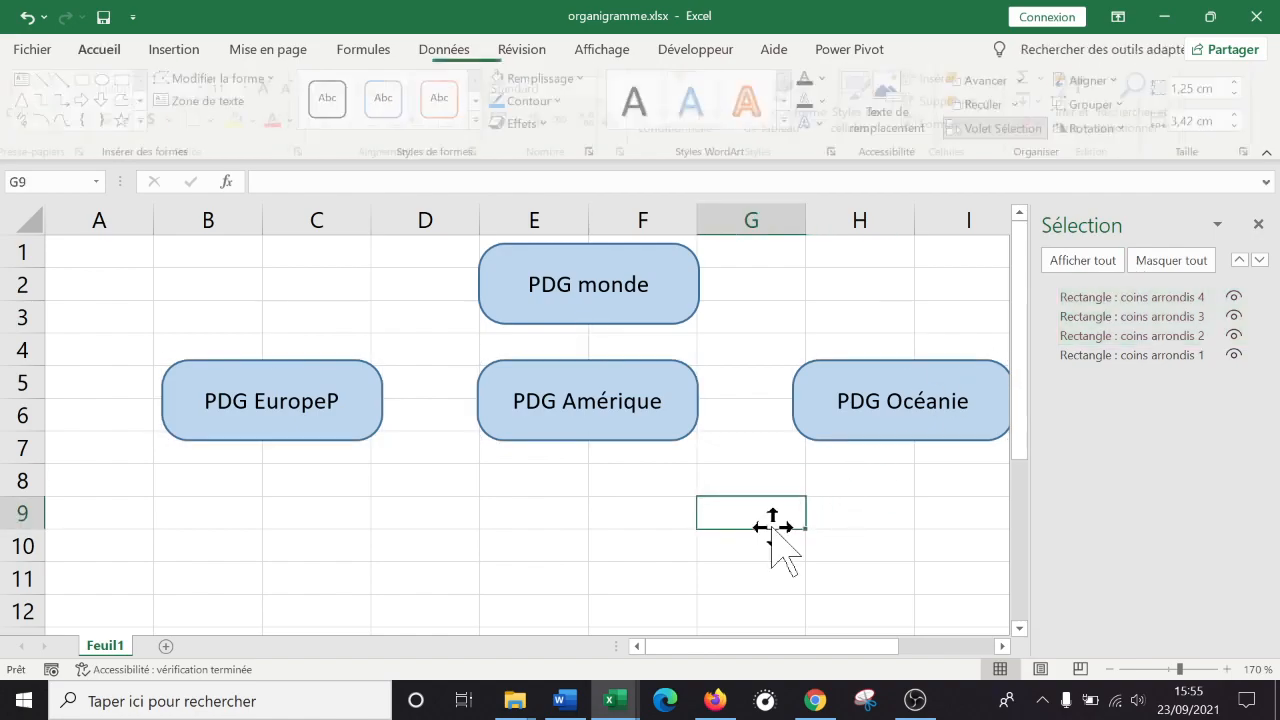
click(1258, 225)
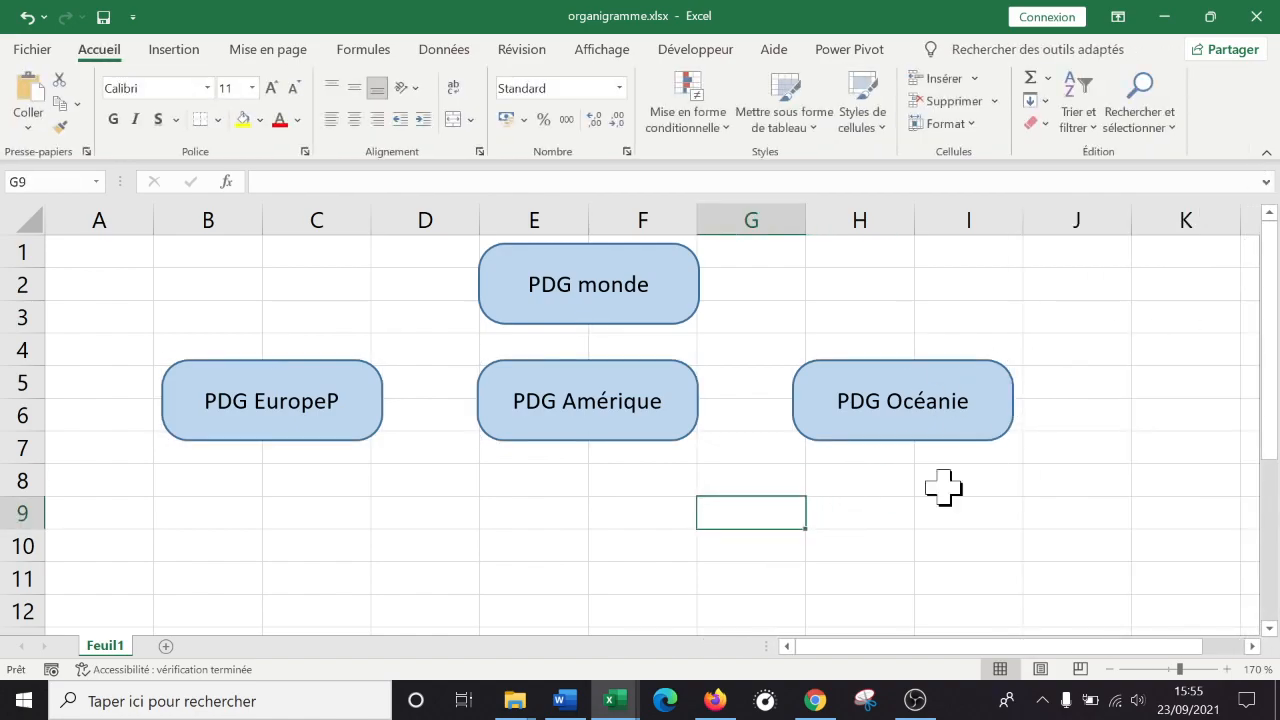
click(849, 543)
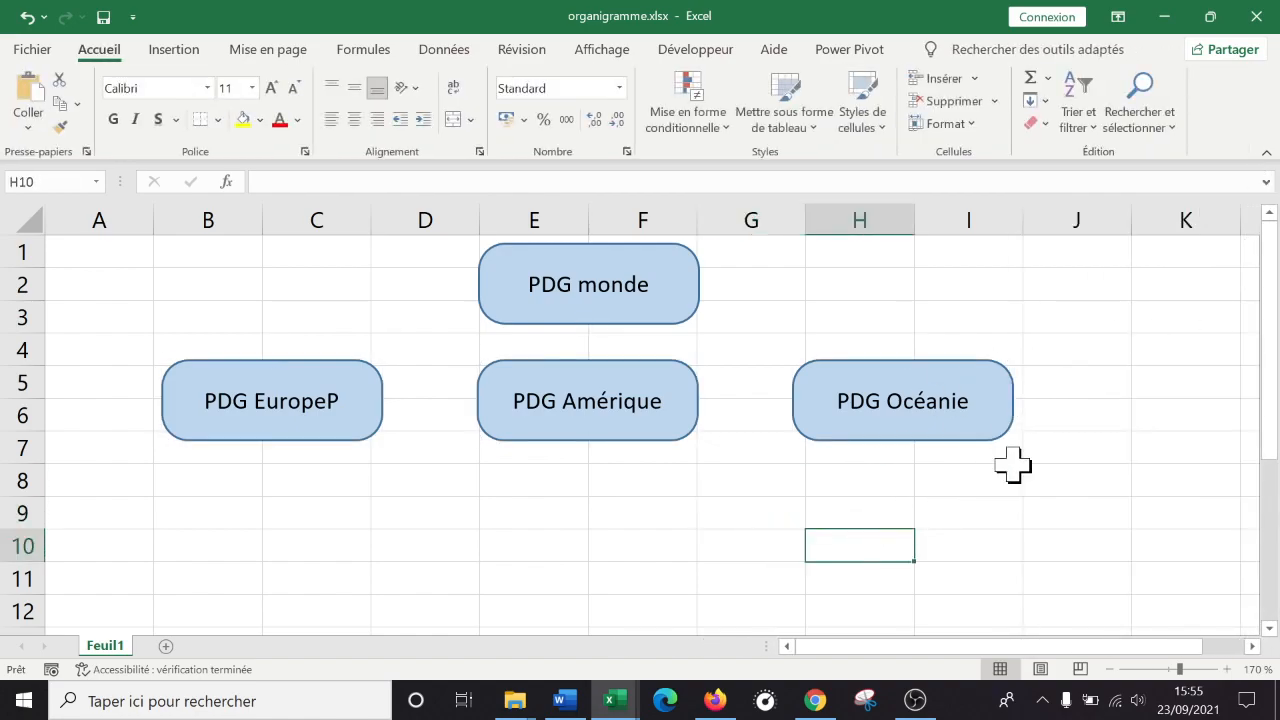
Remove the stray final "P" from the Europe shape's label so it reads "PDG Europe"
click(330, 402)
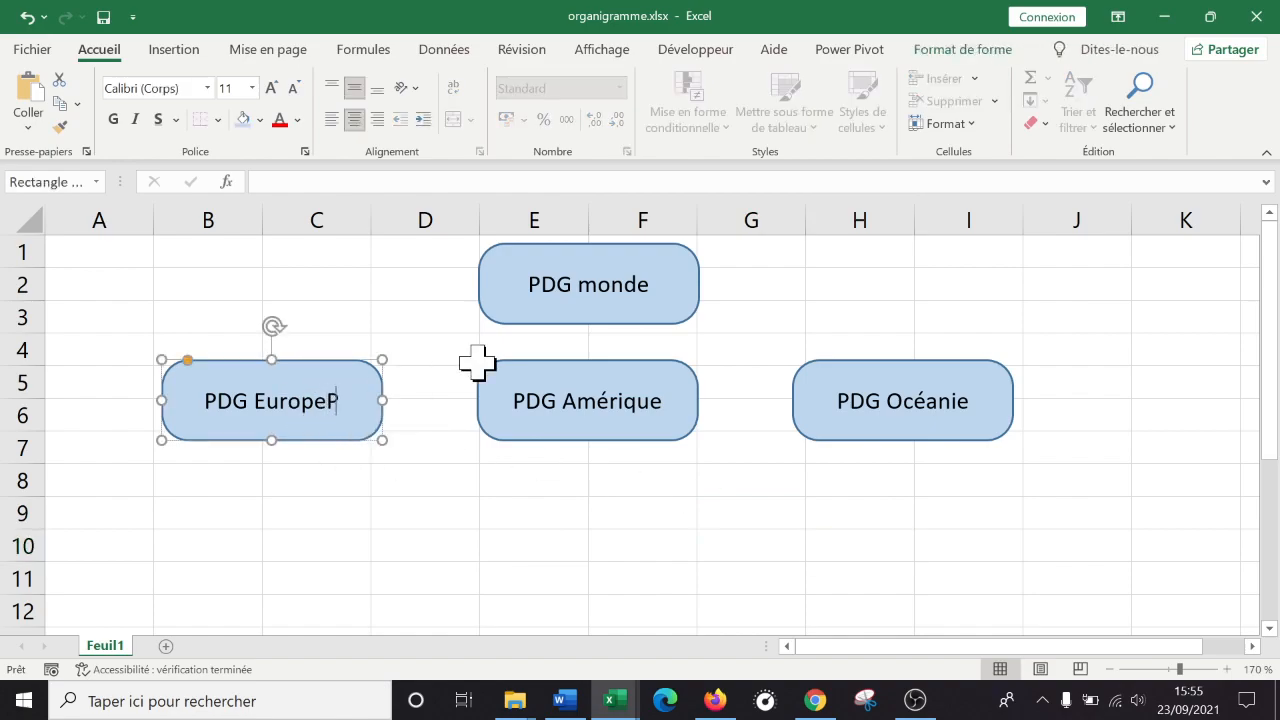
key(Delete)
click(571, 518)
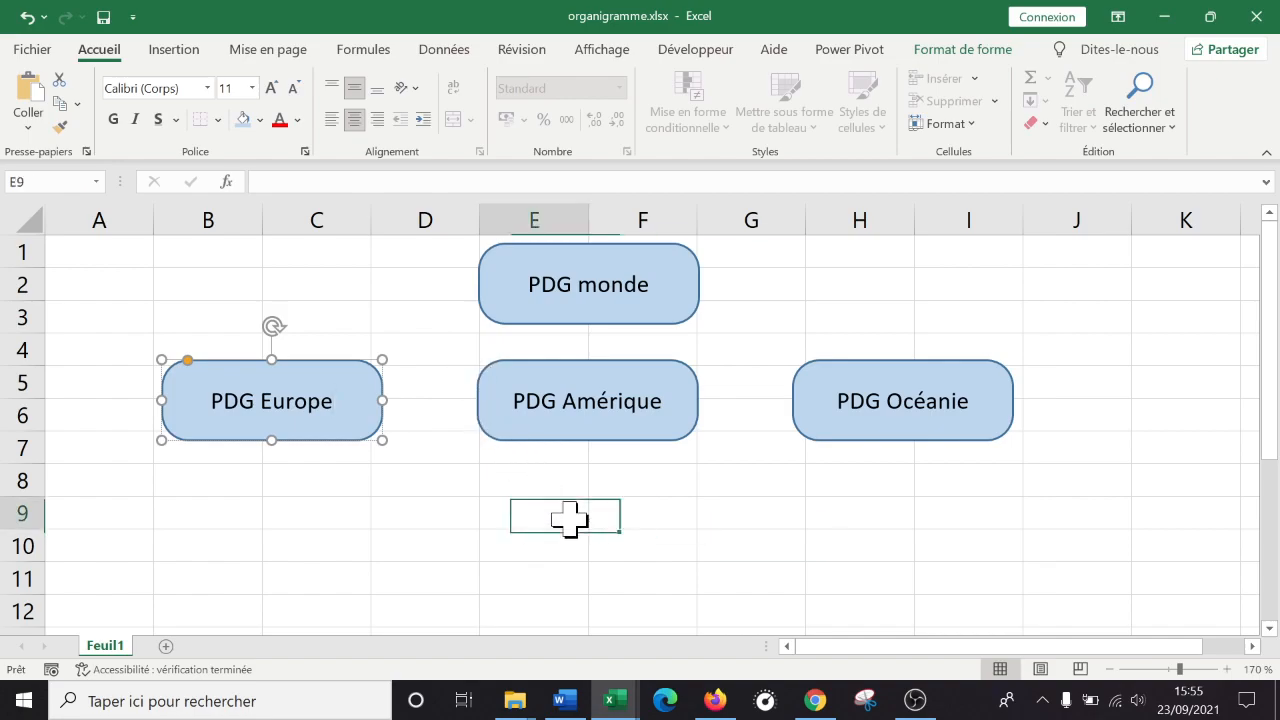
click(335, 540)
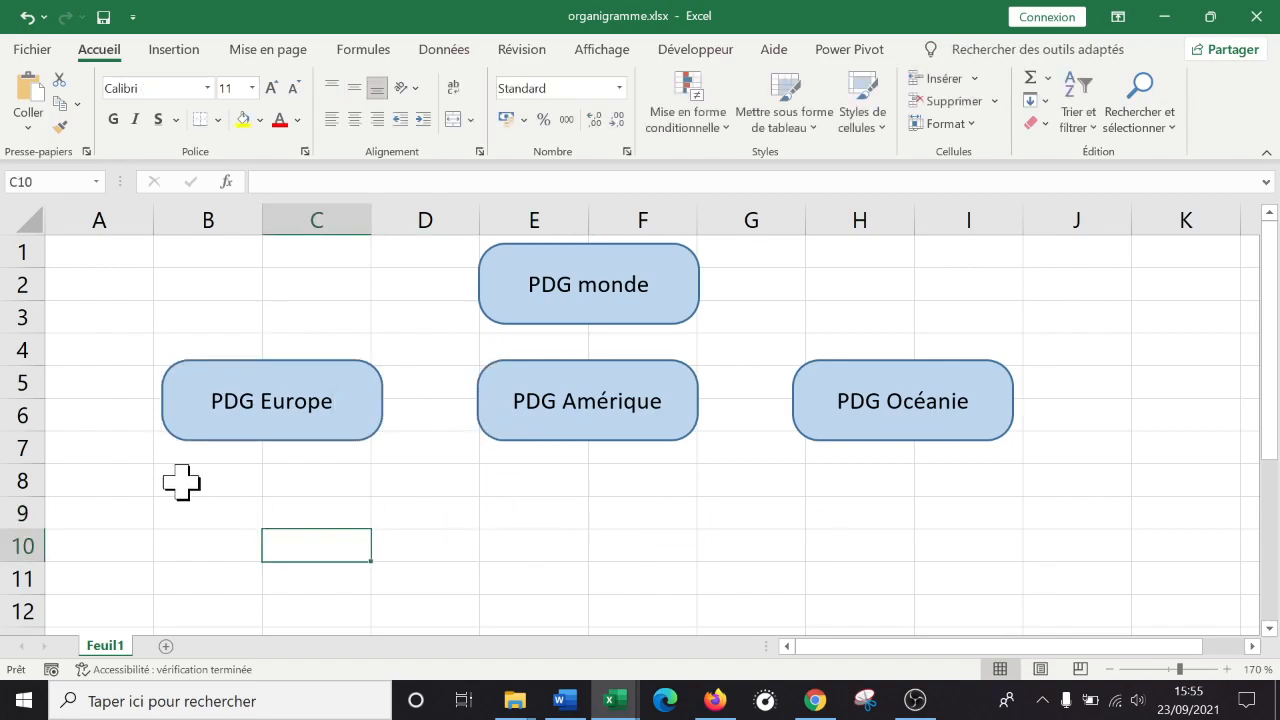
Duplicate the PDG Europe shape twice and place the copies side by side below it around rows 8 to 11
click(292, 437)
key(ctrl+d)
drag(335, 468, 477, 555)
key(ctrl+d)
Relabel the copy under columns A to C as "Directeur France"
click(229, 523)
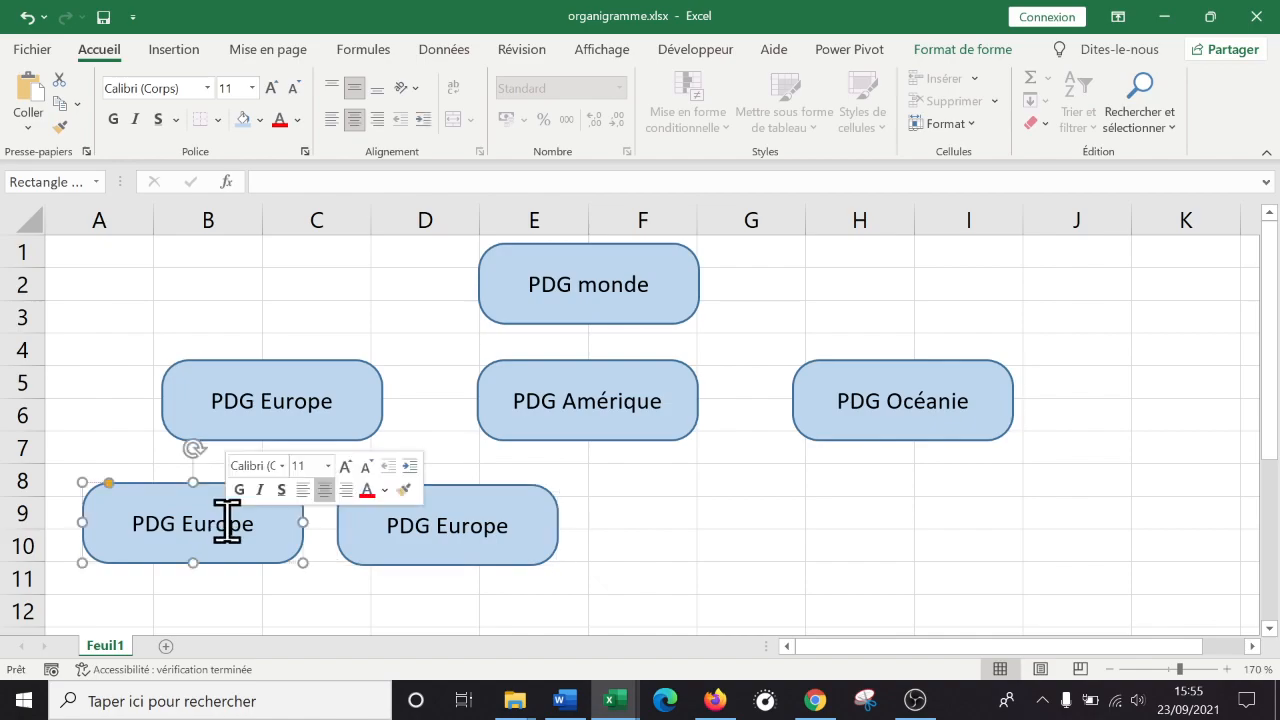
triple_click(232, 530)
text(Directe)
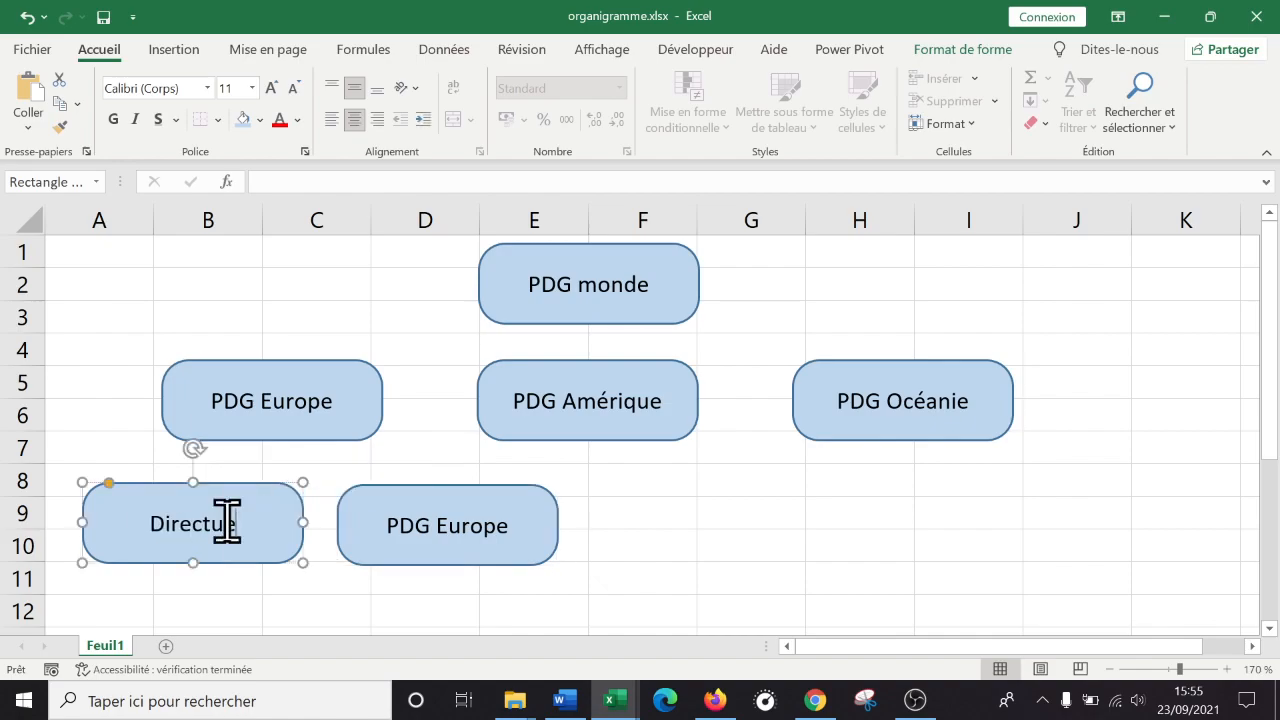
text(ur France)
Relabel the other PDG Europe copy, under columns C to E, as "Directeur Slovaquie"
click(449, 540)
triple_click(449, 540)
text(Directu)
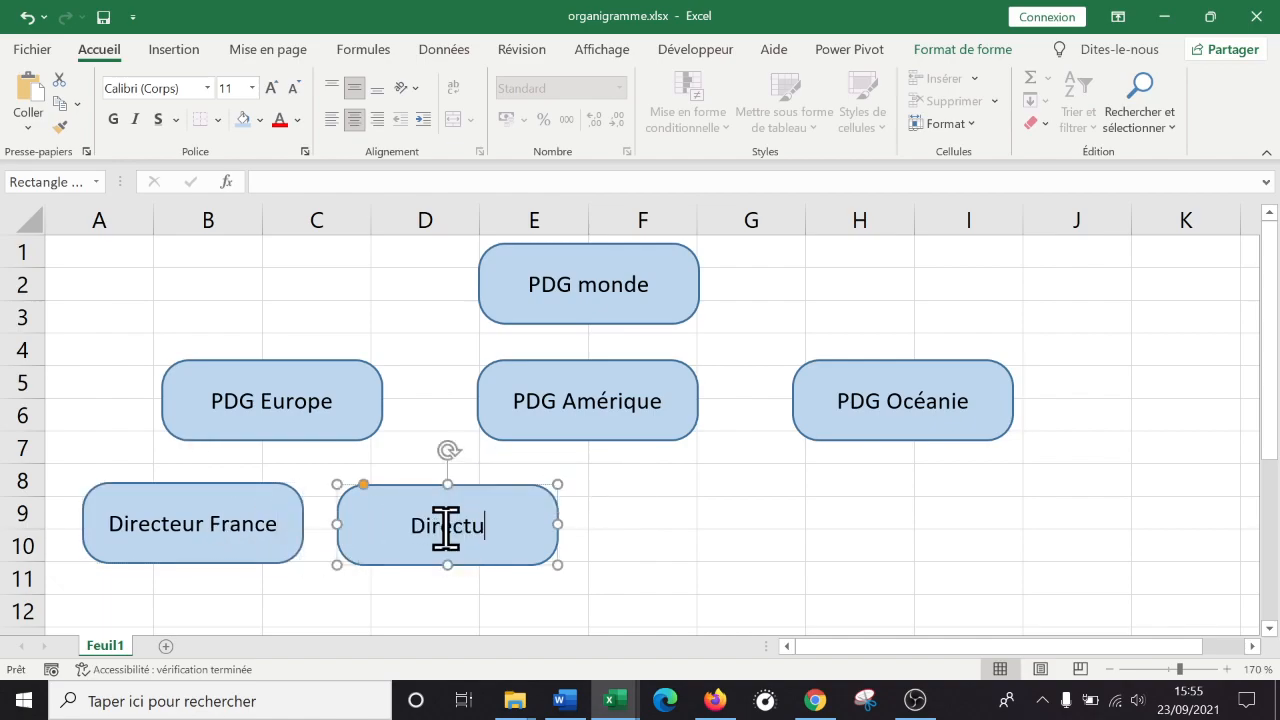
key(BackSpace)
text(eur Slovaquie)
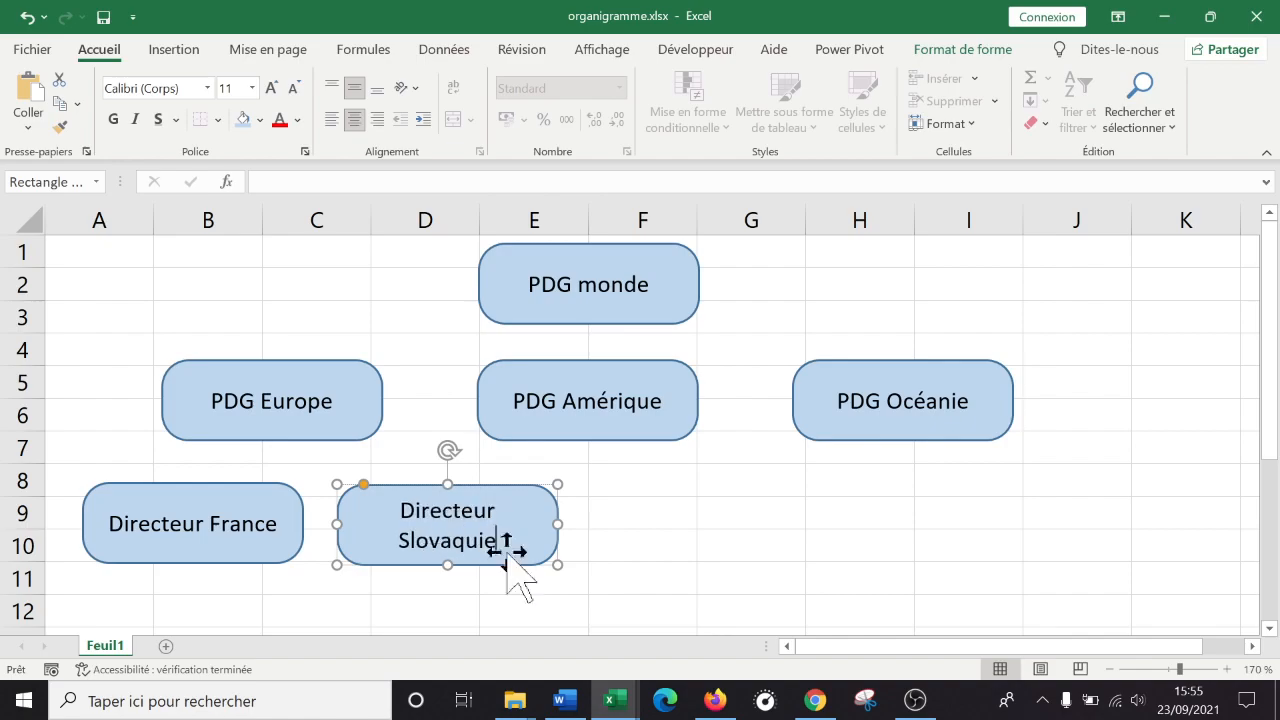
Widen the Directeur Slovaquie shape so that its label fits on one line
click(662, 572)
click(555, 540)
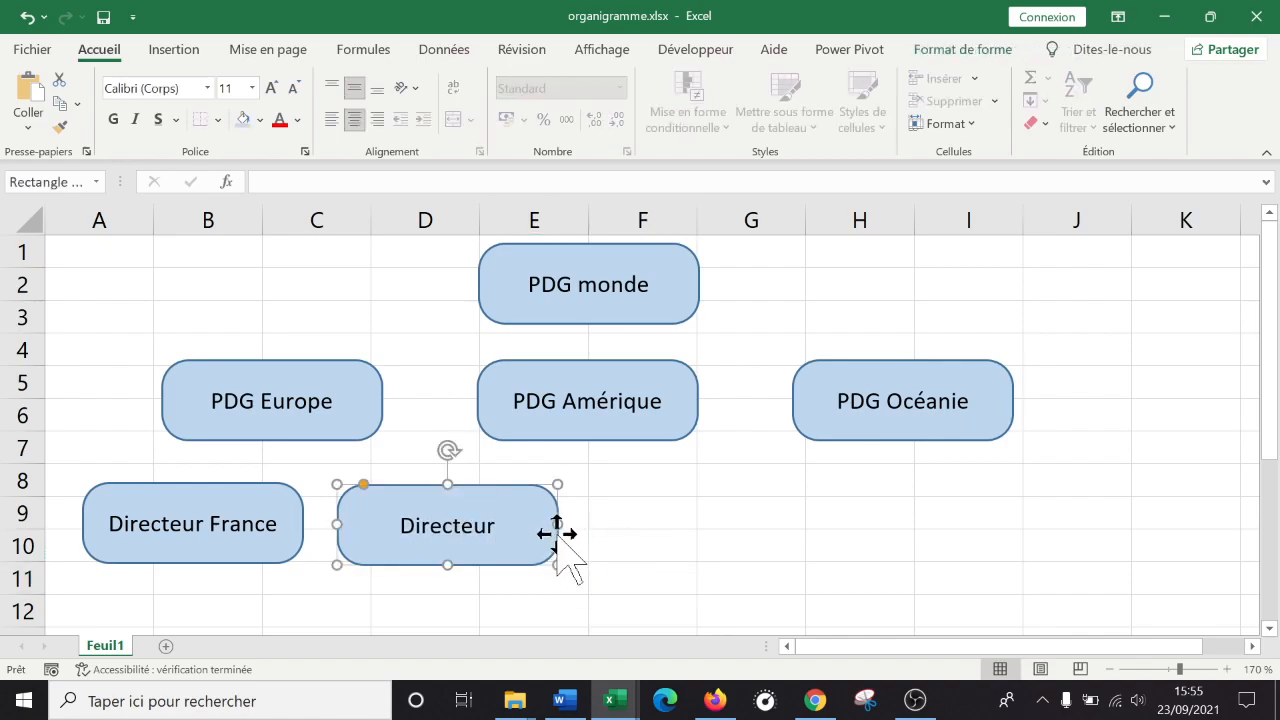
drag(560, 525, 608, 519)
click(754, 517)
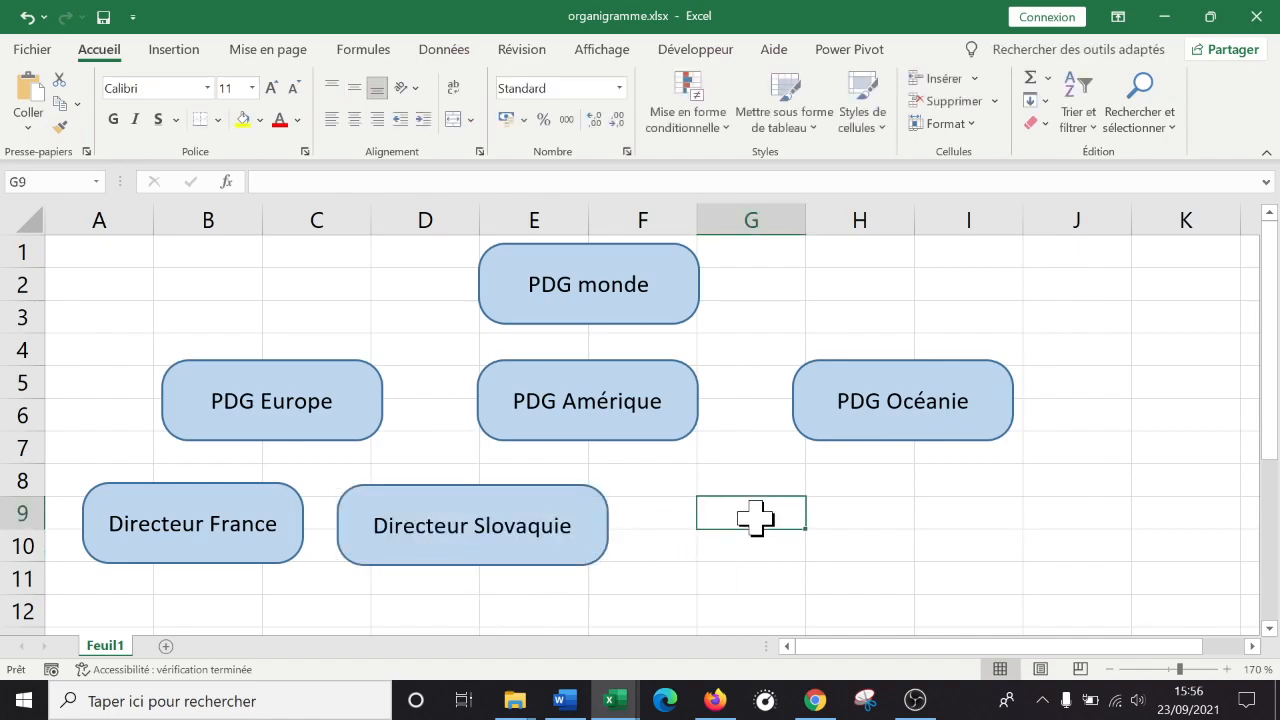
Shift the Directeur France and Directeur Slovaquie shapes slightly left and down, level with each other below PDG Europe
click(286, 557)
drag(286, 557, 252, 565)
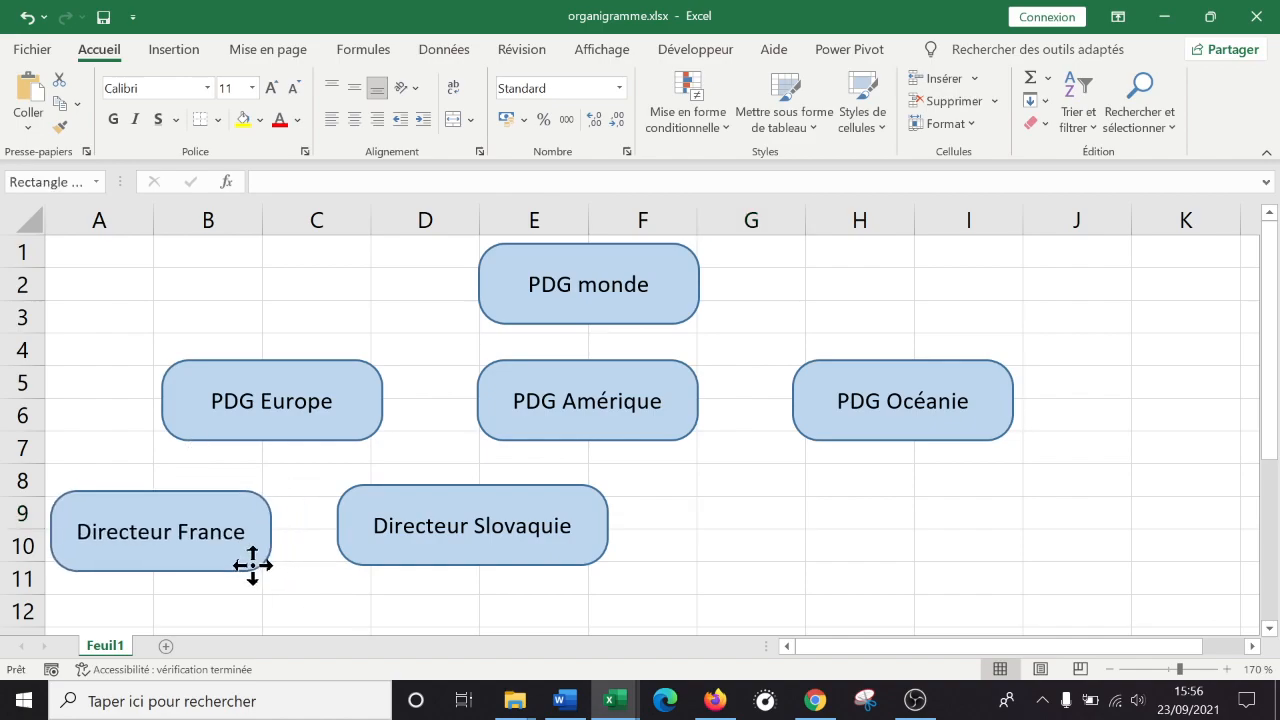
click(509, 571)
drag(509, 571, 497, 567)
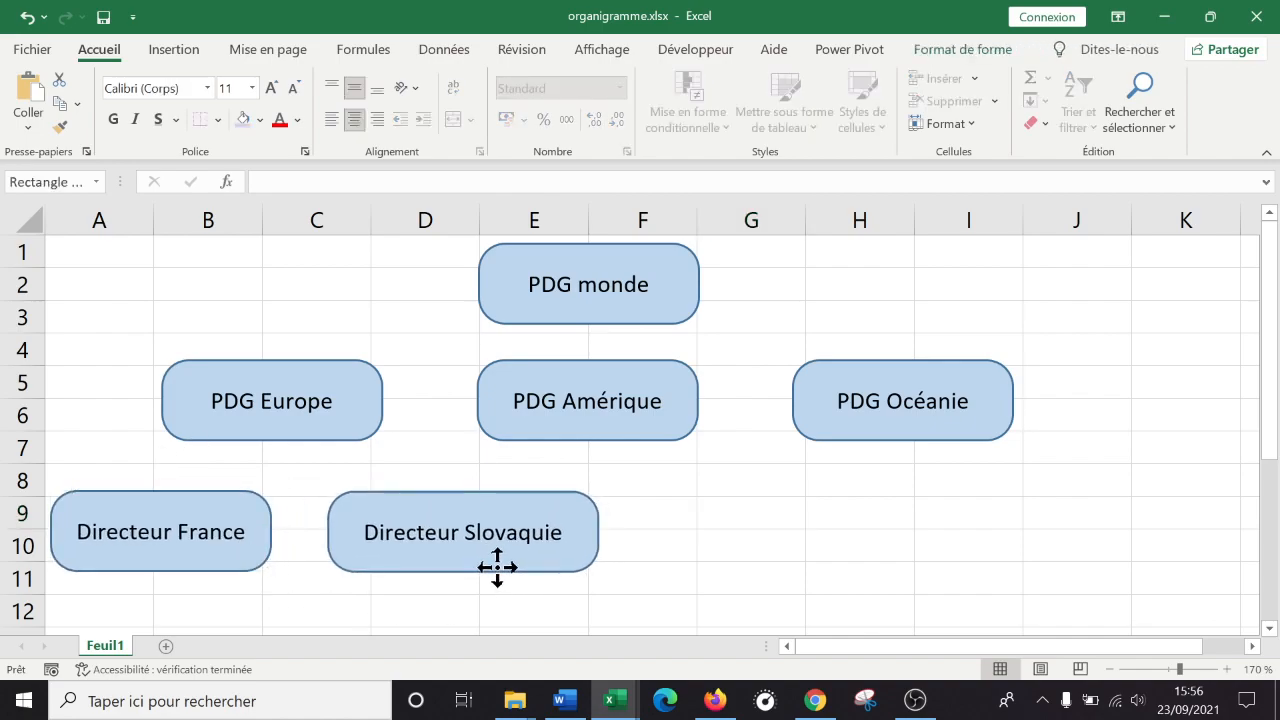
click(702, 540)
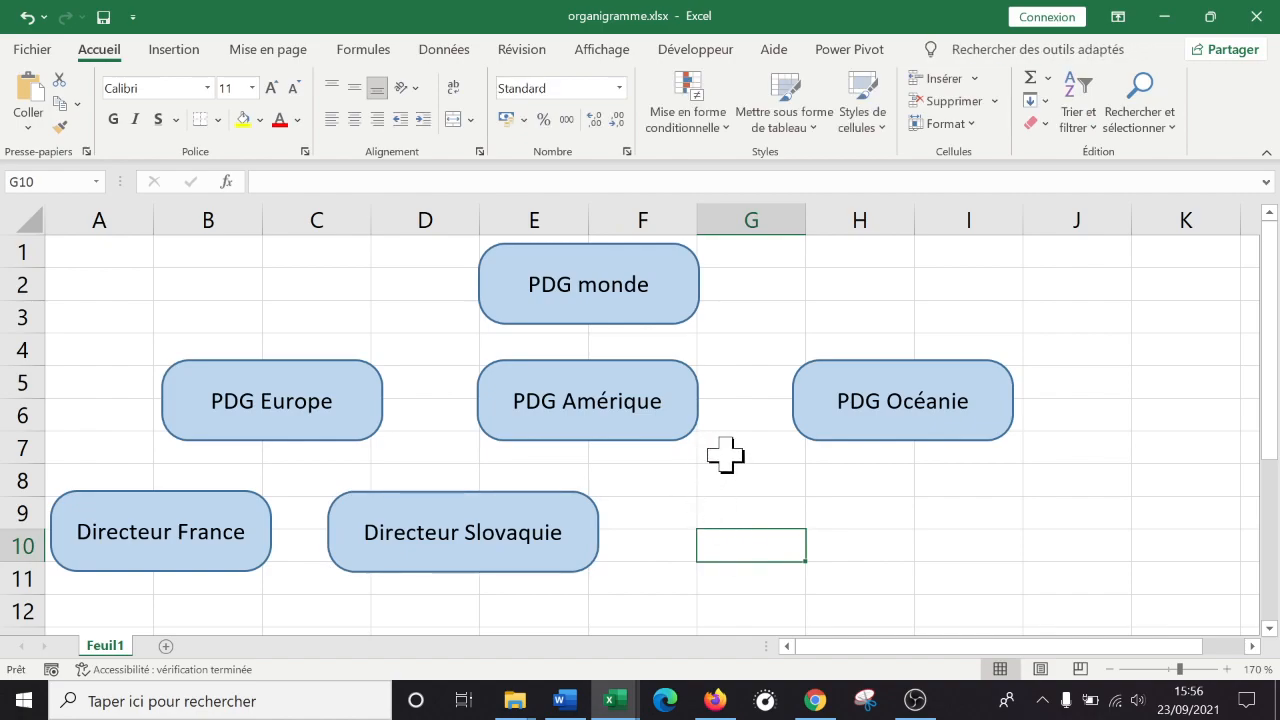
Draw a straight arrow connector from the bottom connection point of PDG monde to the top connection point of PDG Europe
click(606, 324)
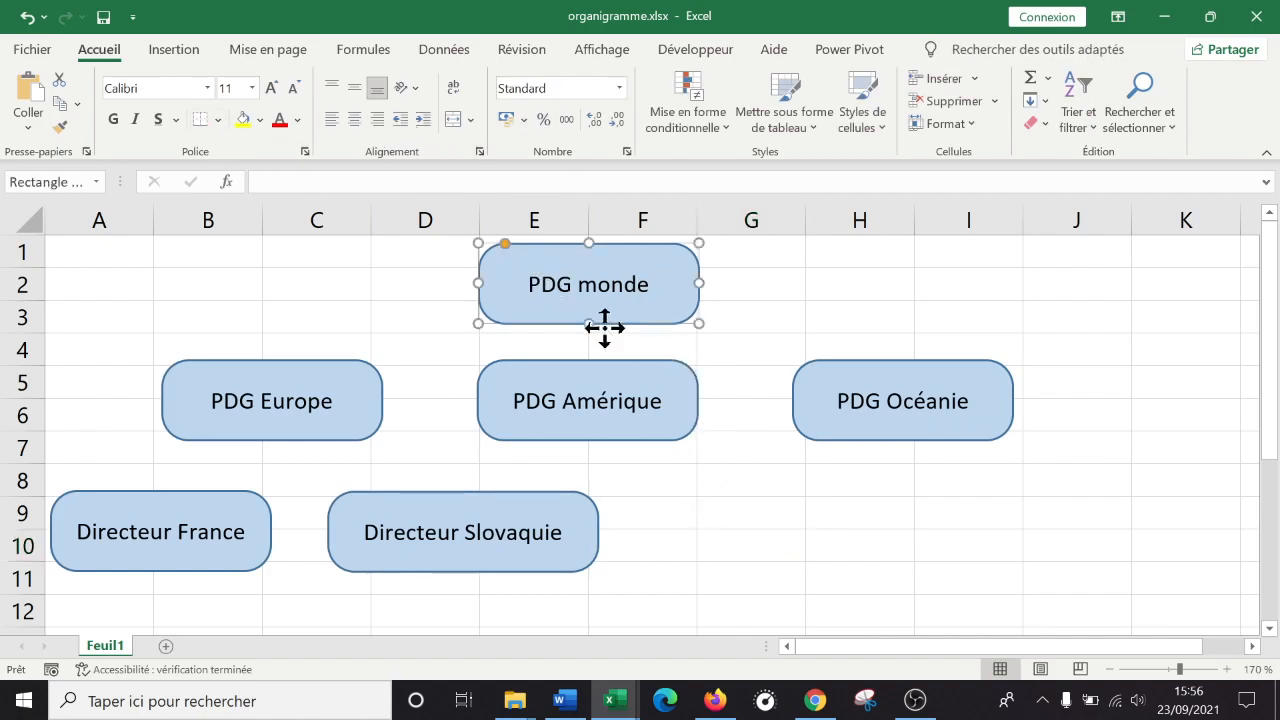
click(362, 375)
click(620, 318)
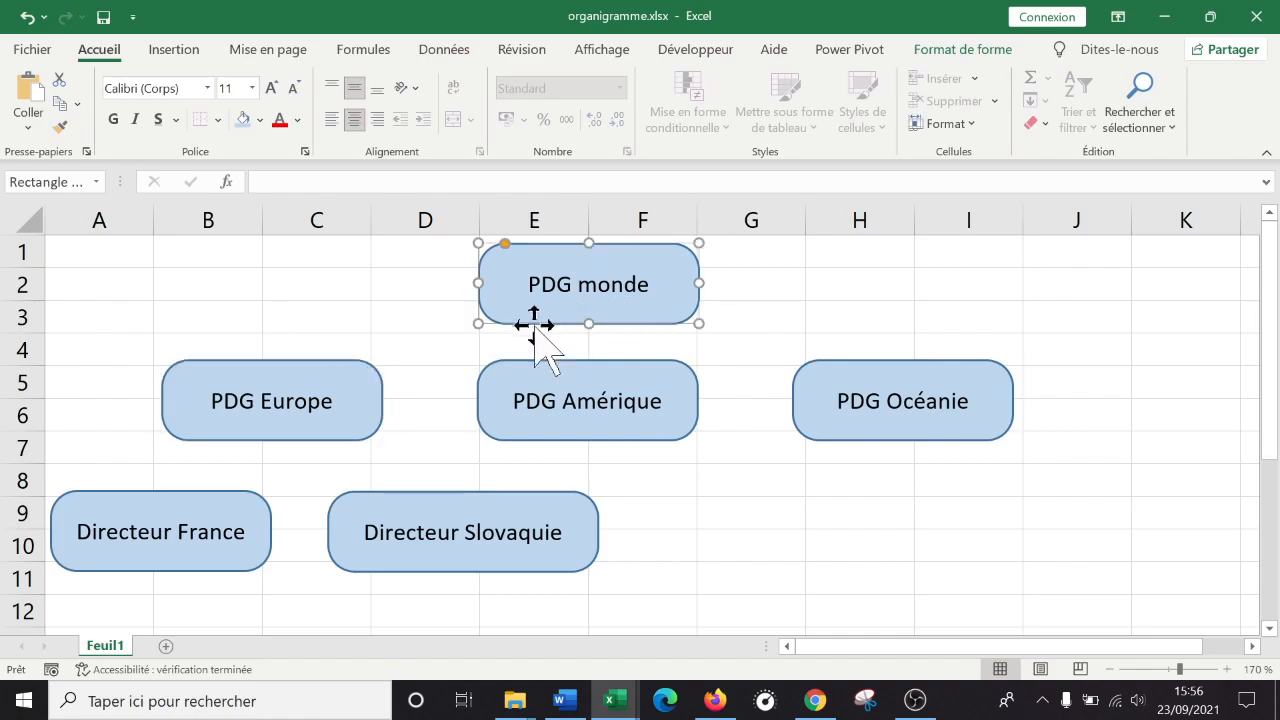
click(175, 50)
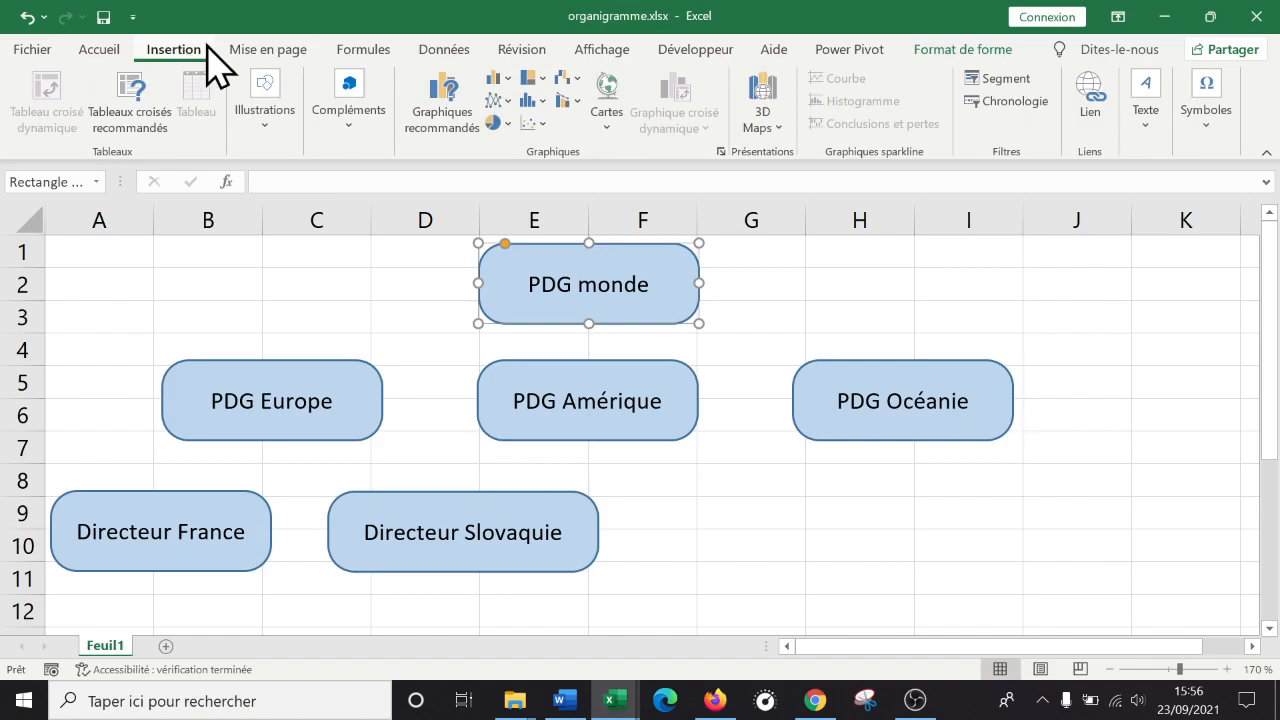
click(289, 129)
click(302, 212)
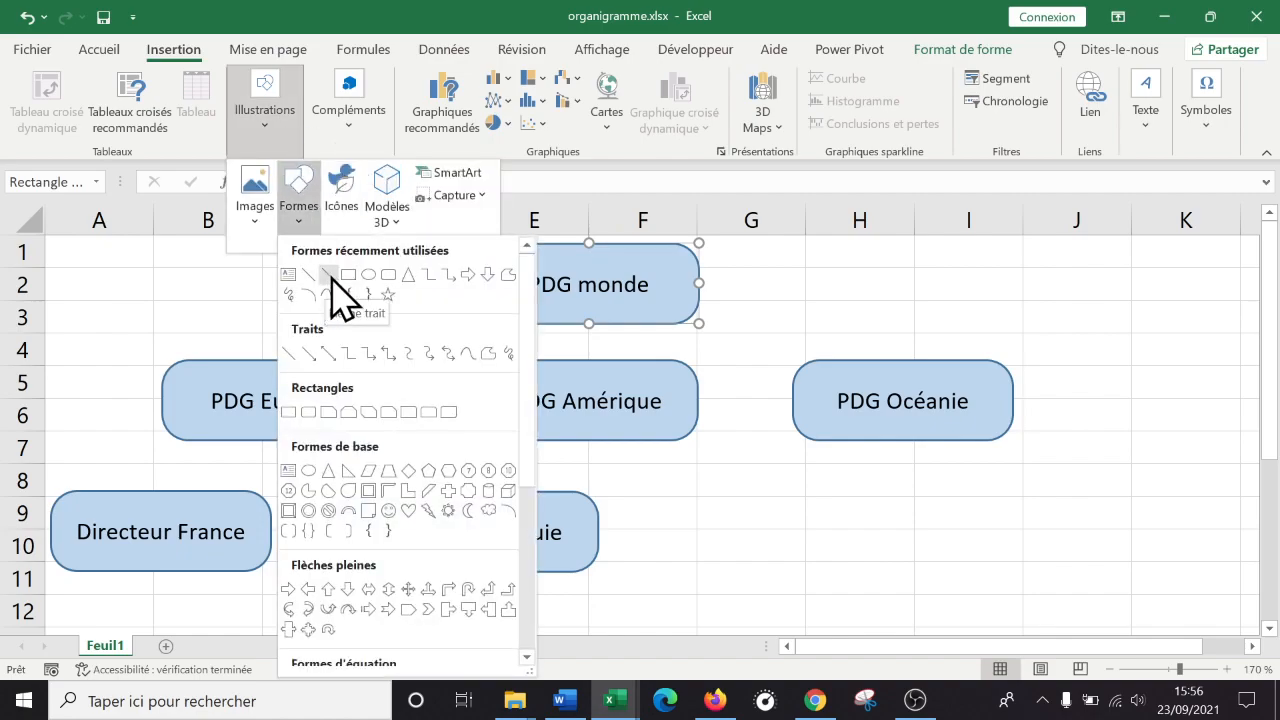
click(330, 276)
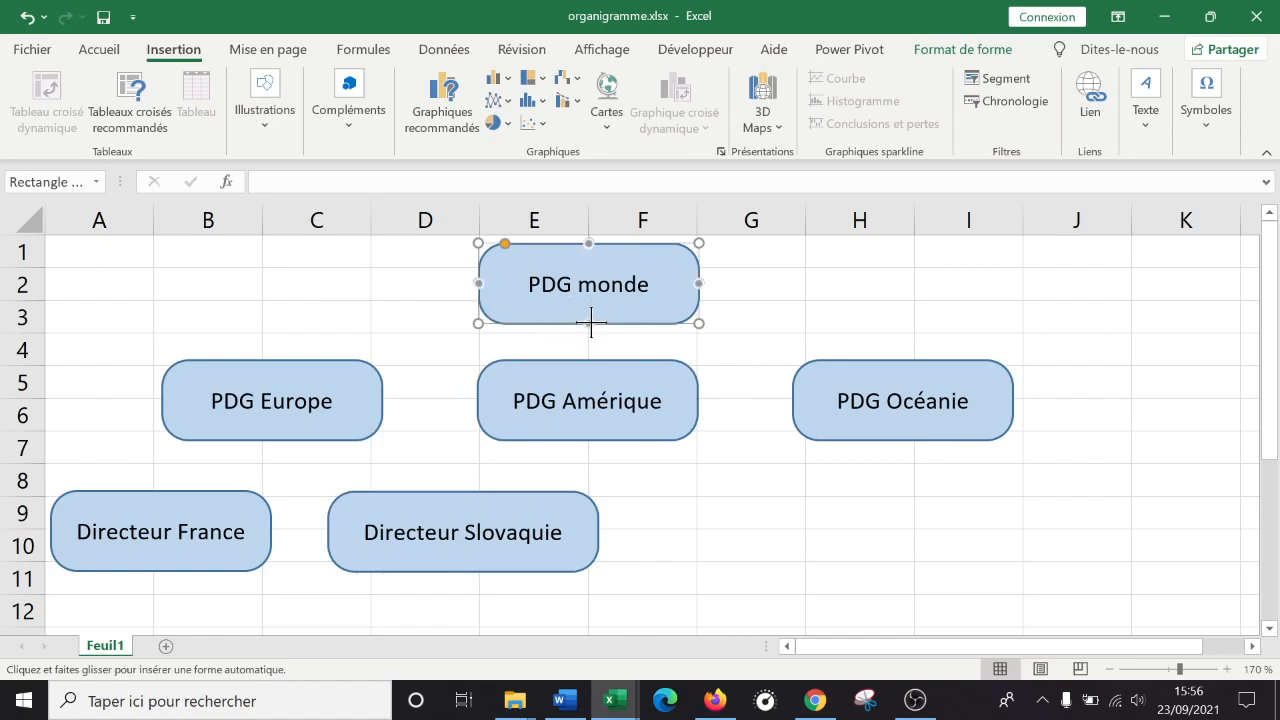
mouse_move(591, 320)
mouse_down()
mouse_move(466, 337)
mouse_move(323, 314)
mouse_move(271, 347)
mouse_move(271, 366)
mouse_move(237, 374)
mouse_move(257, 334)
mouse_move(278, 368)
mouse_move(269, 329)
mouse_move(278, 359)
mouse_up()
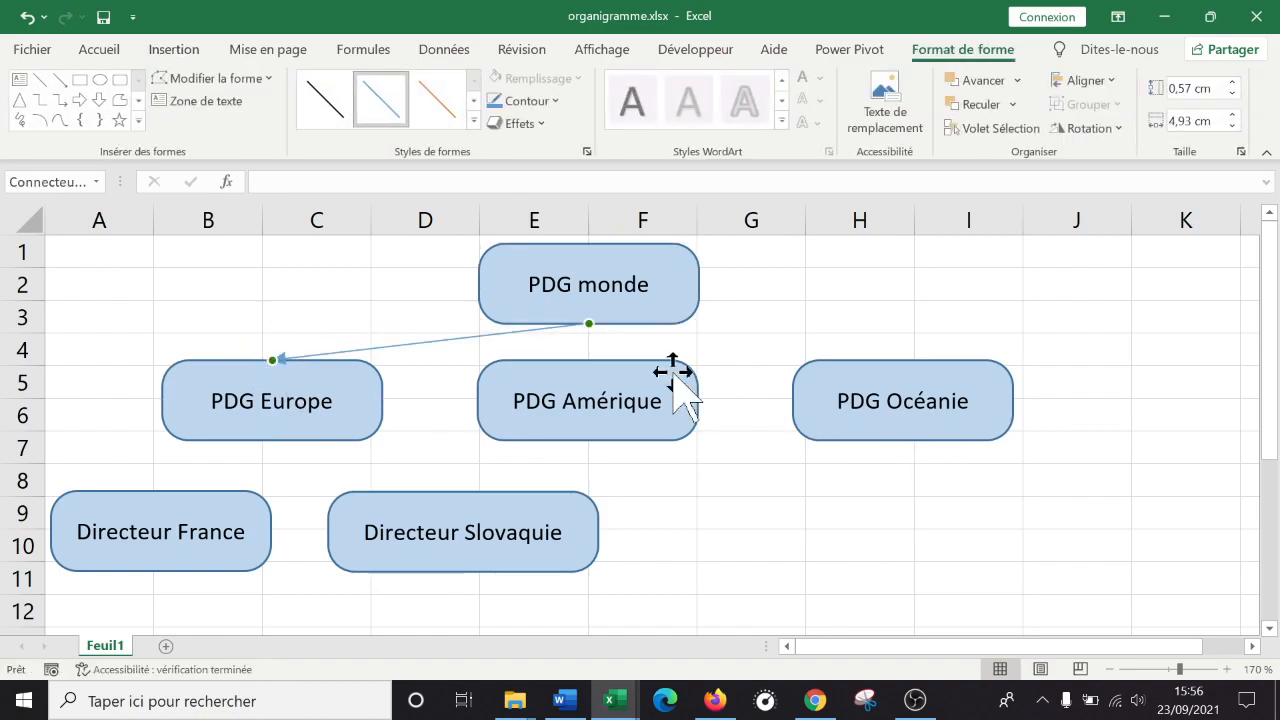
Draw a straight arrow connector from the bottom connection point of PDG monde to the top connection point of PDG Amérique
click(180, 52)
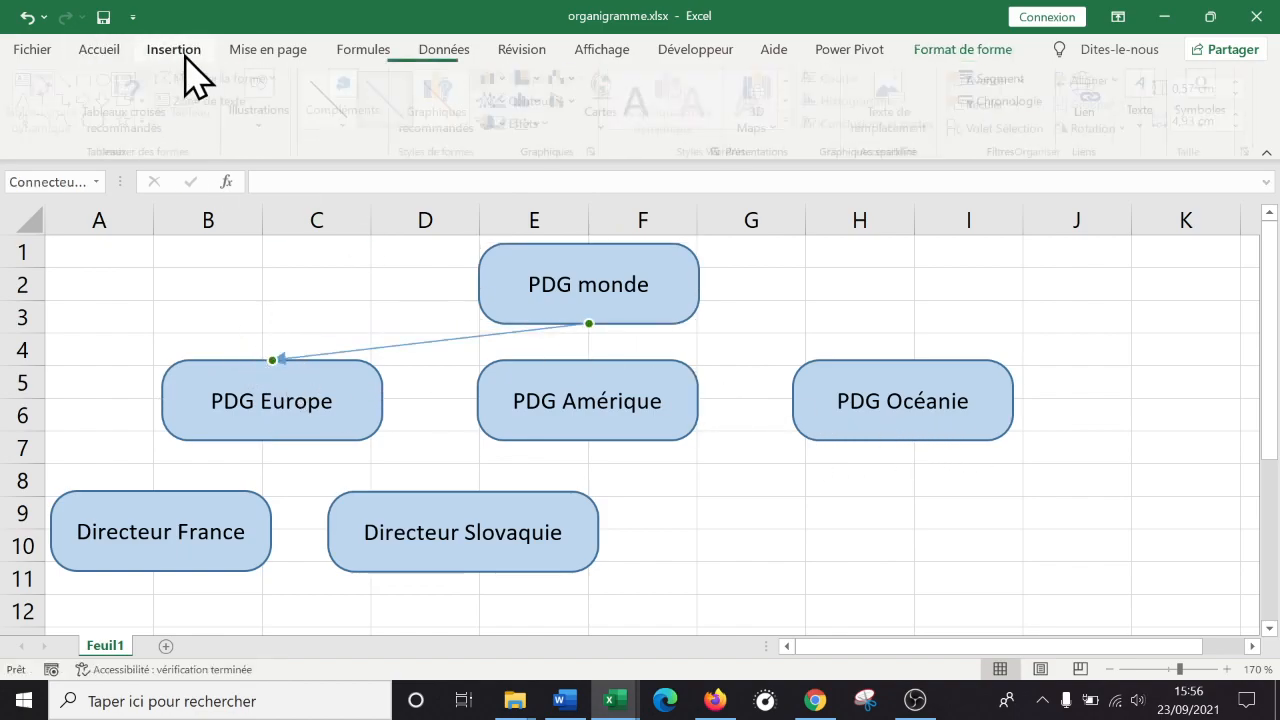
click(260, 148)
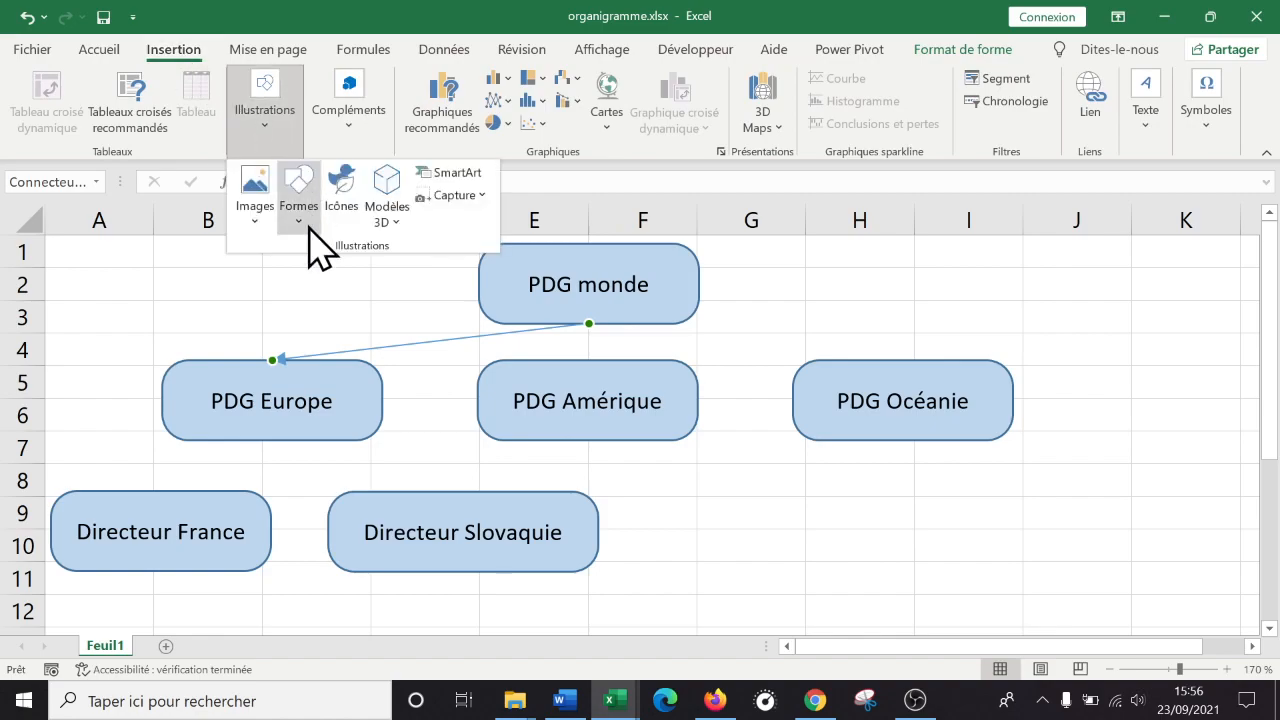
click(298, 215)
click(329, 276)
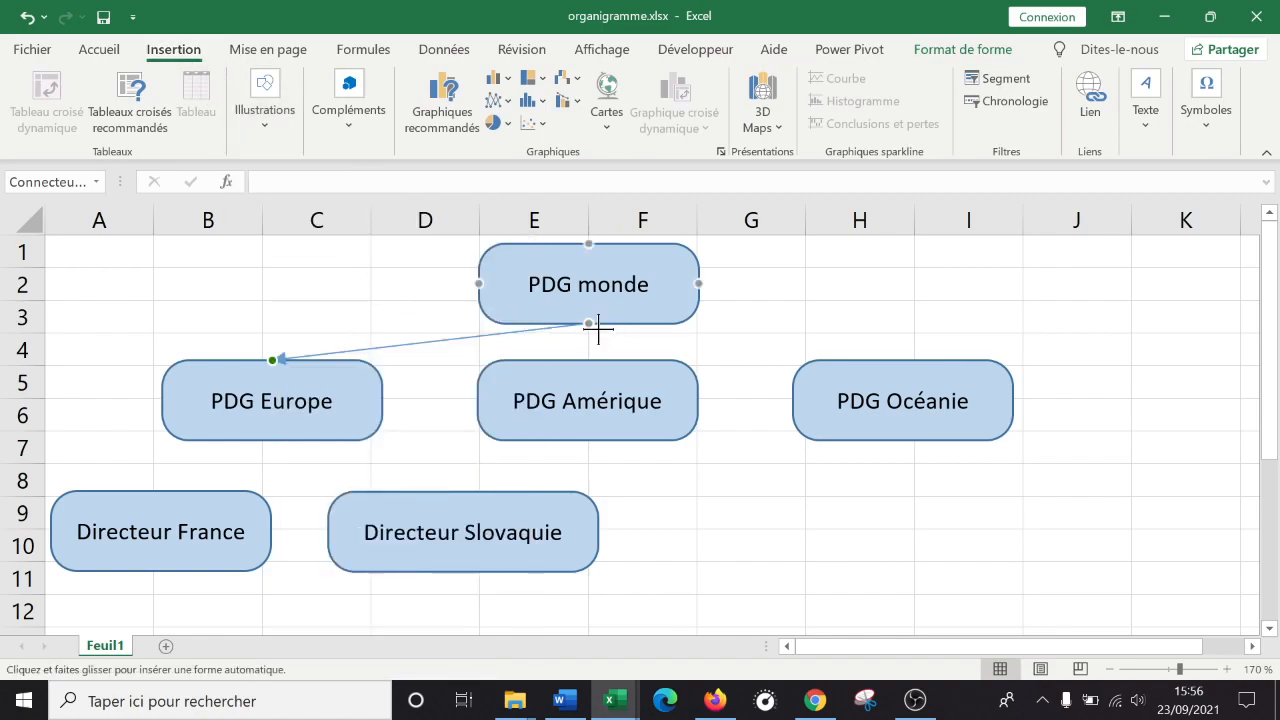
drag(590, 325, 588, 360)
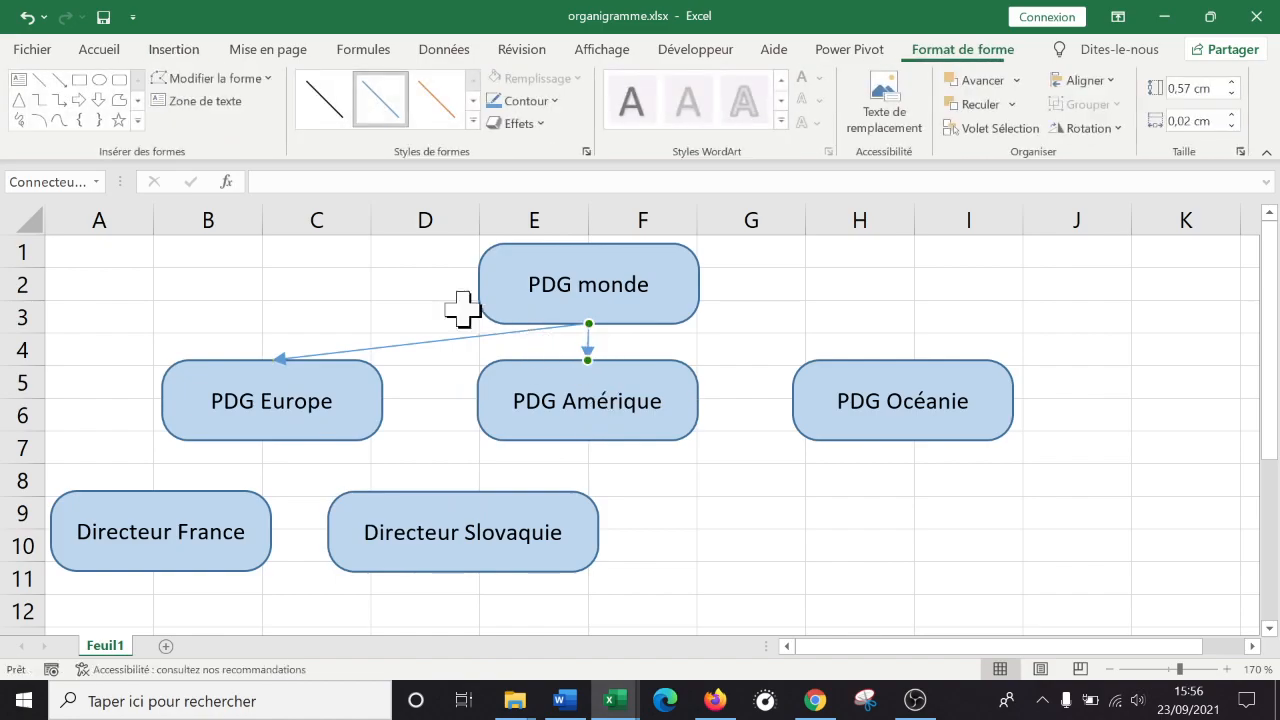
Draw a straight arrow connector from the bottom connection point of PDG monde to the top connection point of PDG Océanie
click(177, 55)
click(268, 140)
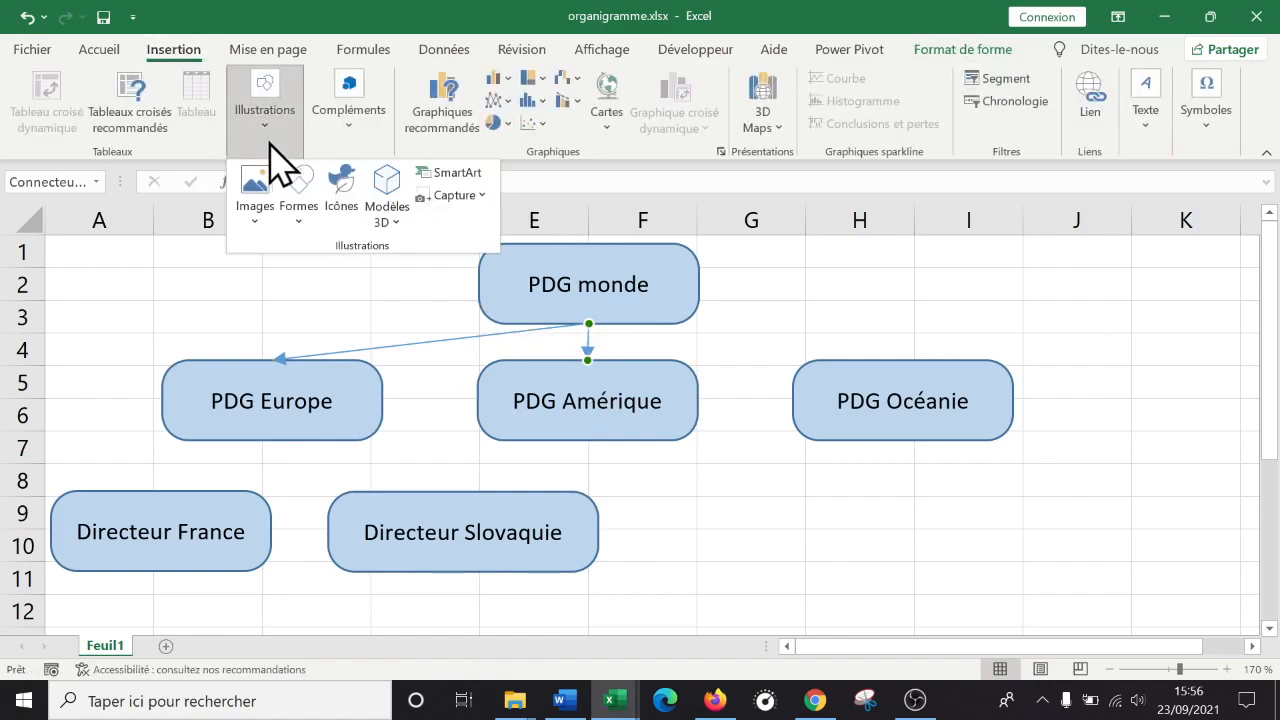
click(305, 222)
click(329, 275)
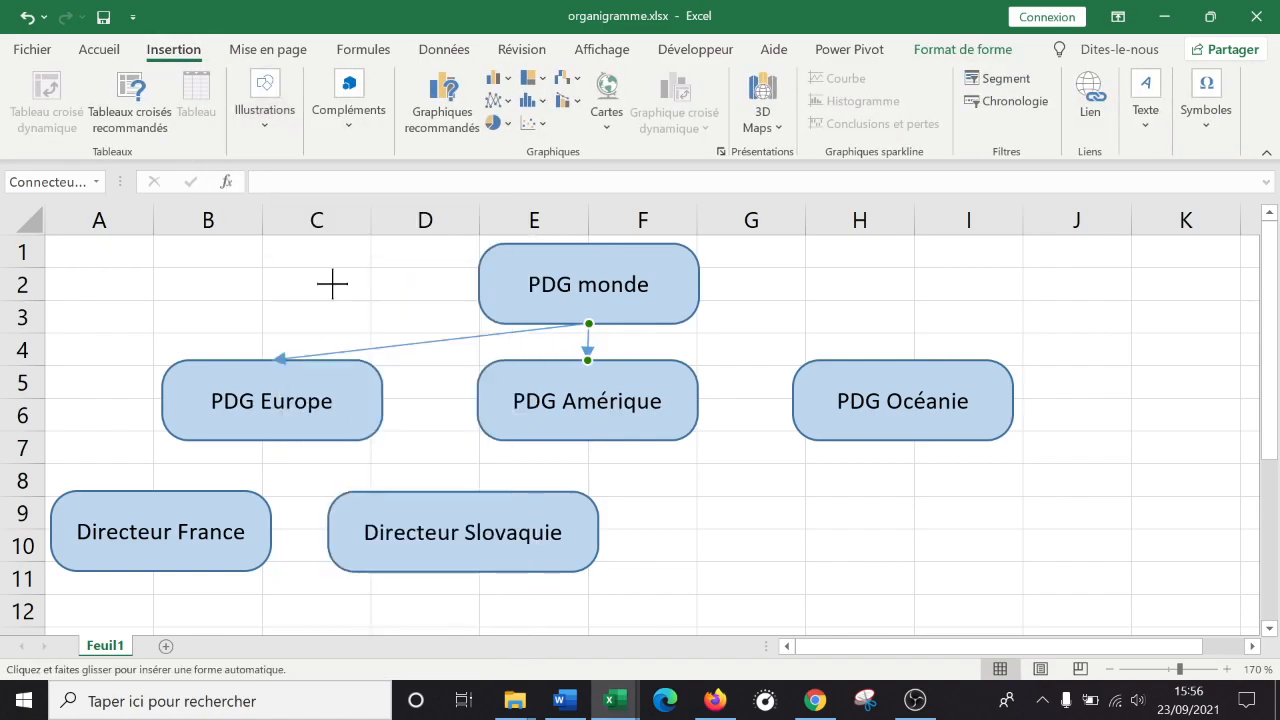
drag(590, 323, 903, 358)
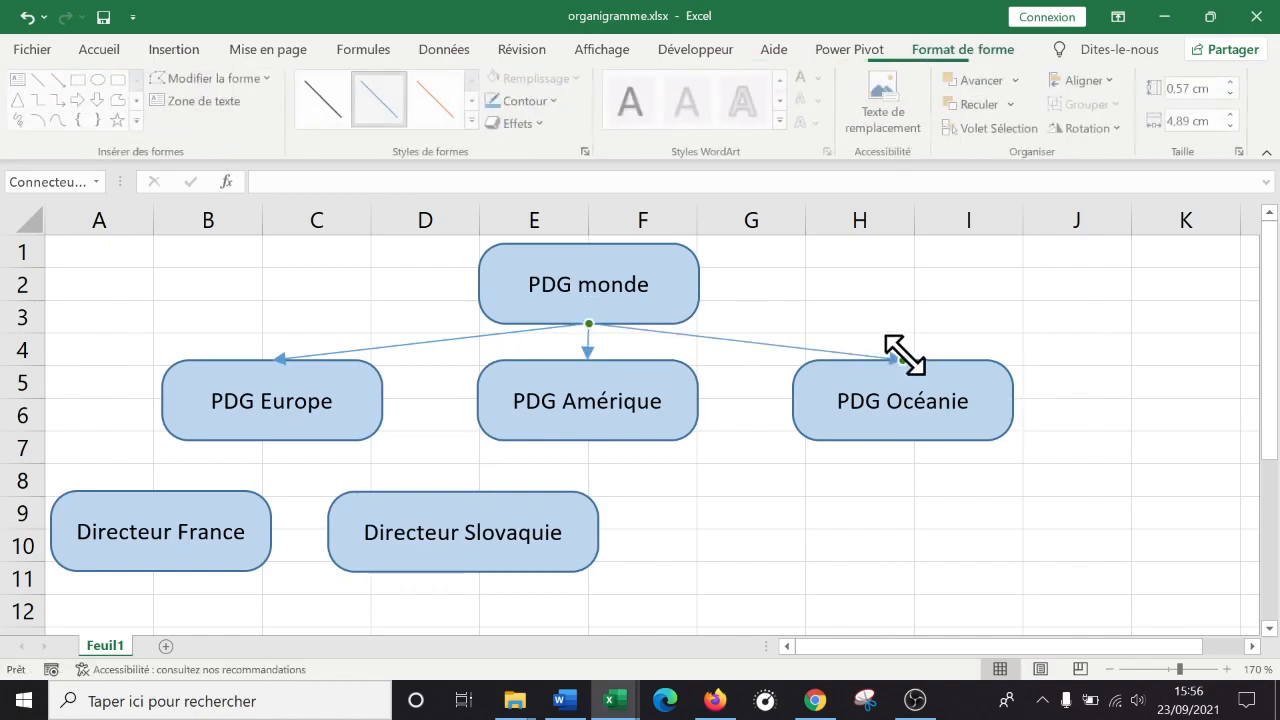
Draw a straight arrow connector from the bottom connection point of PDG Europe to the top connection point of Directeur France
click(170, 50)
click(272, 138)
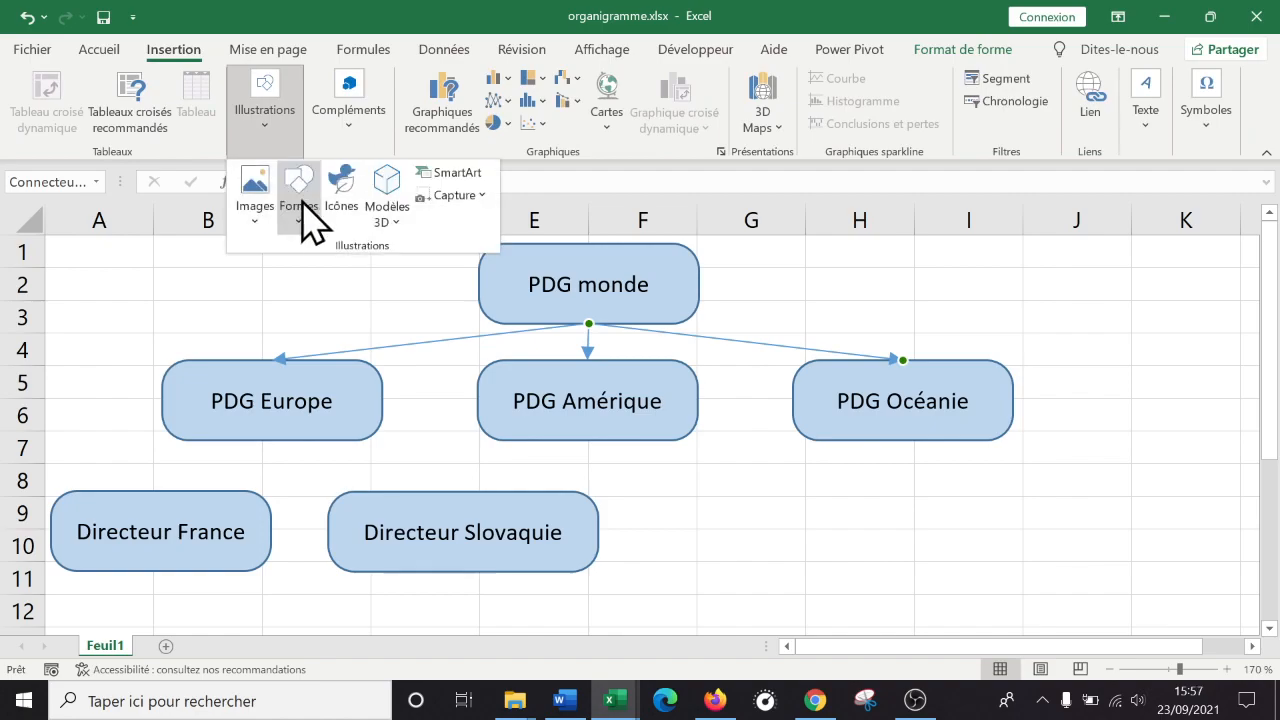
click(299, 222)
click(330, 276)
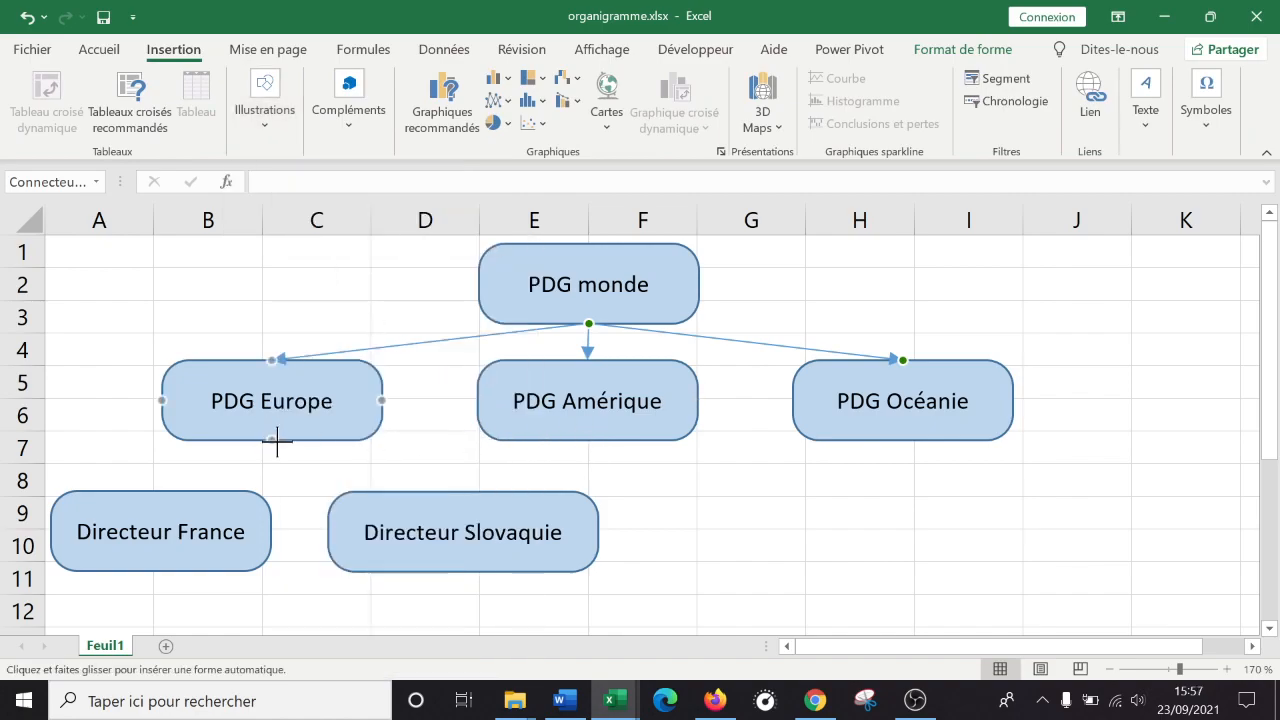
drag(246, 453, 161, 491)
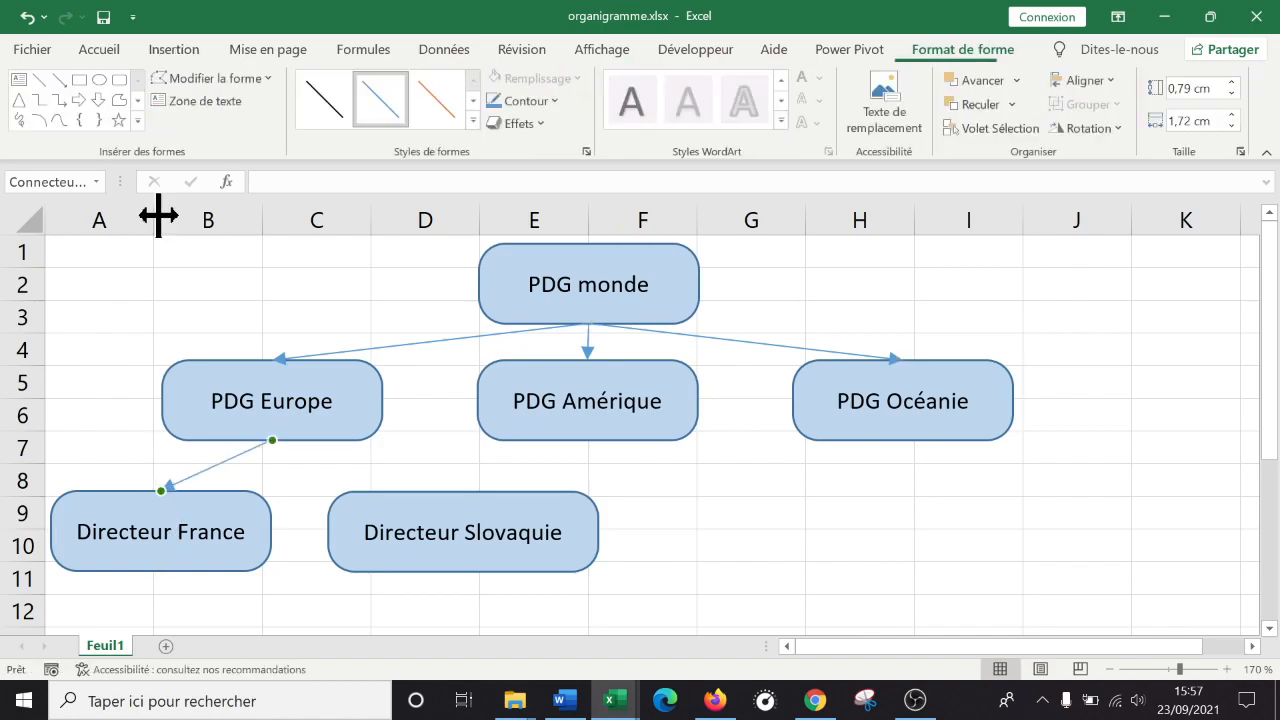
Draw a straight arrow connector from the bottom connection point of PDG Europe to the top connection point of Directeur Slovaquie
click(158, 52)
click(268, 125)
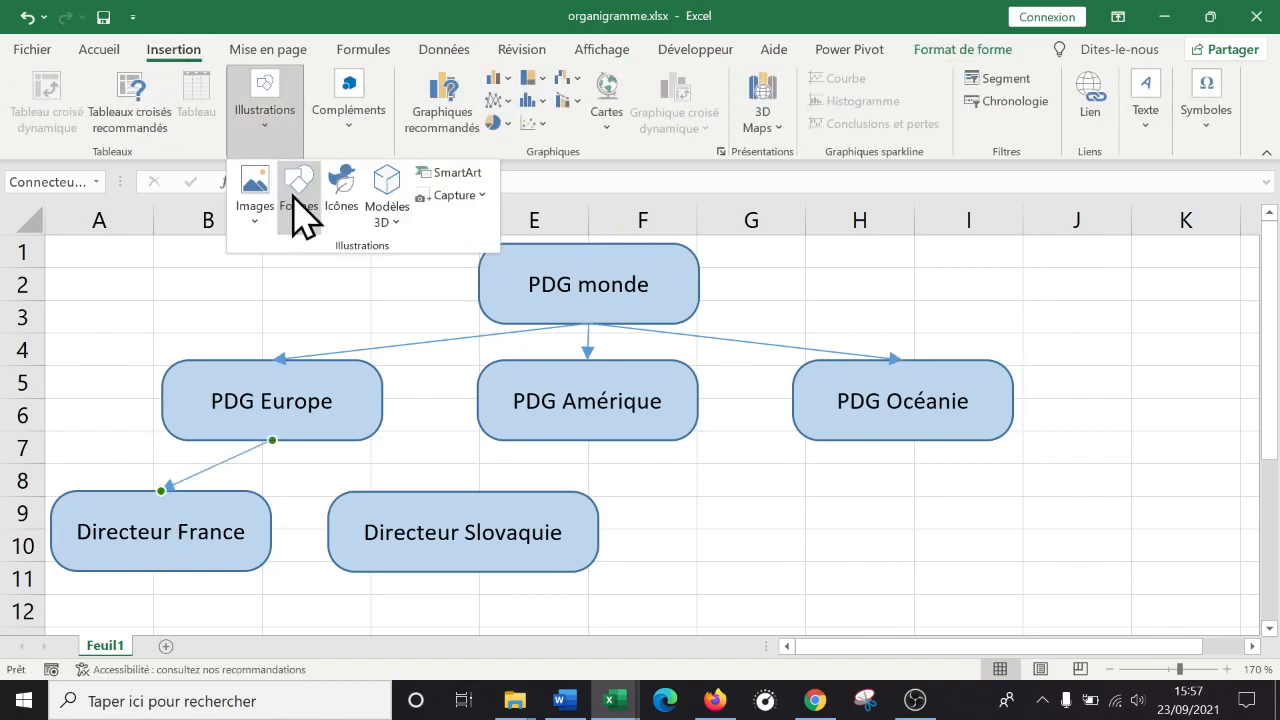
click(299, 215)
click(349, 295)
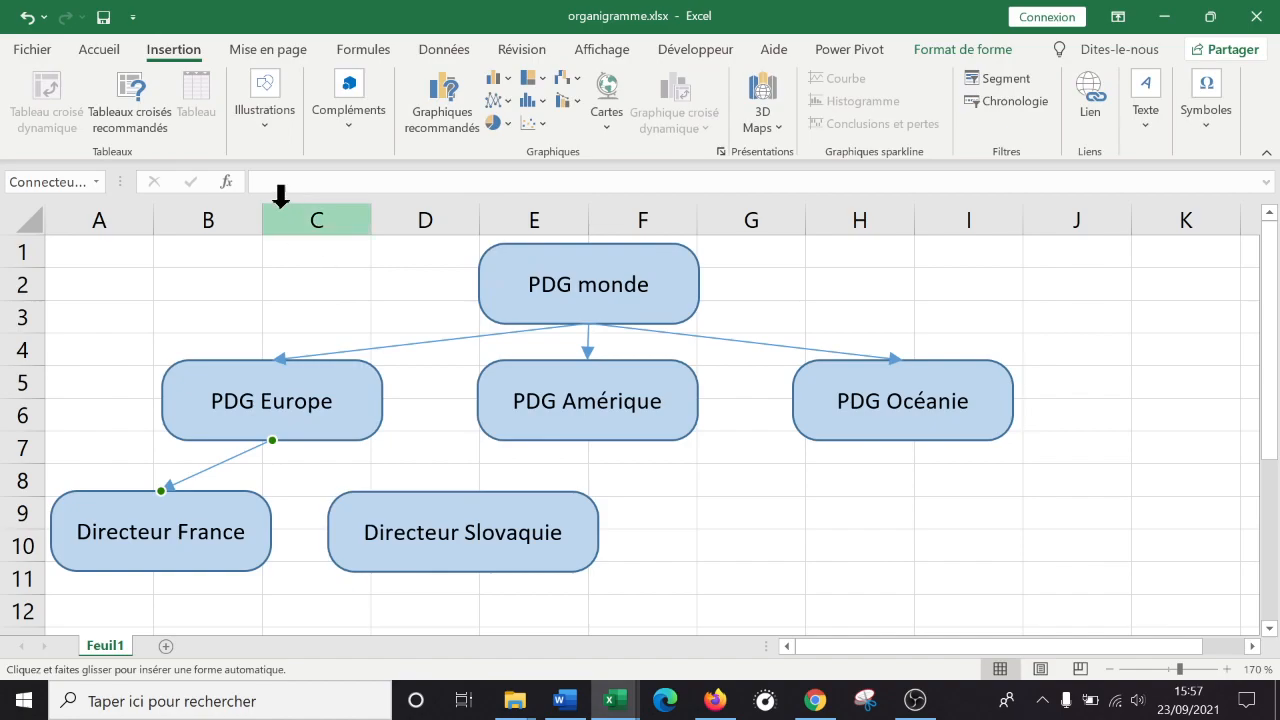
click(266, 122)
click(300, 207)
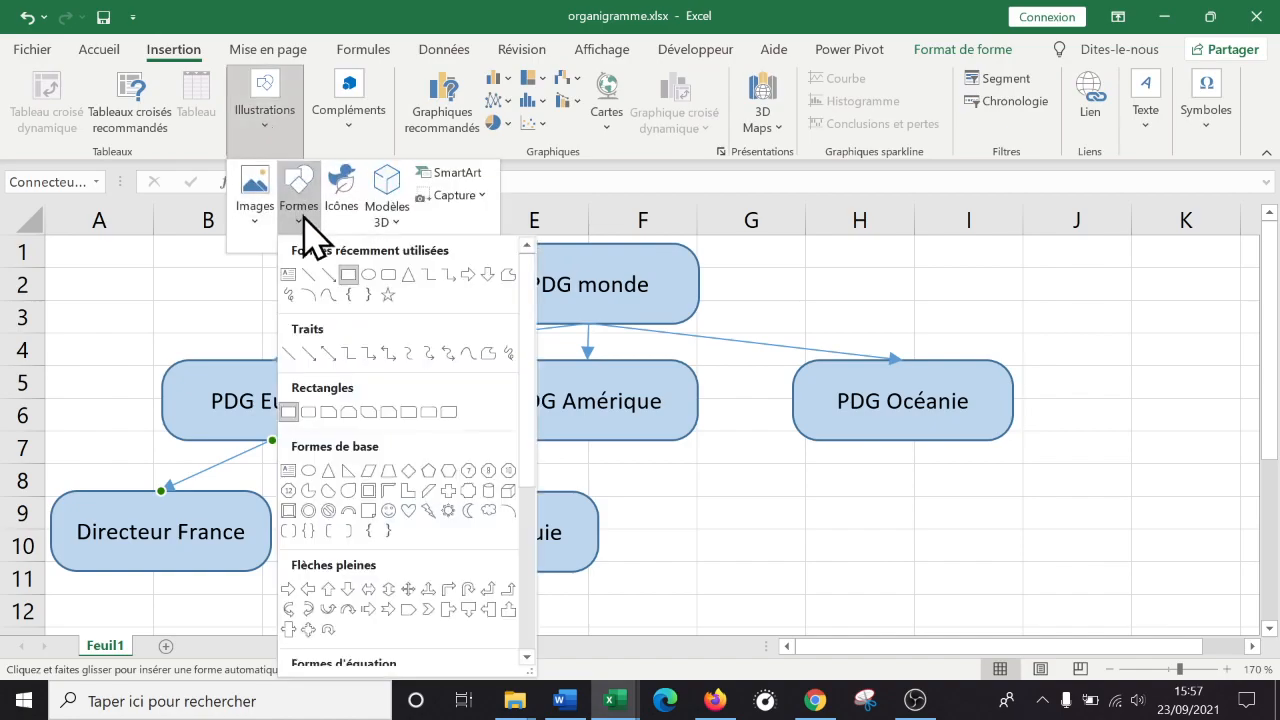
click(344, 279)
drag(274, 440, 466, 491)
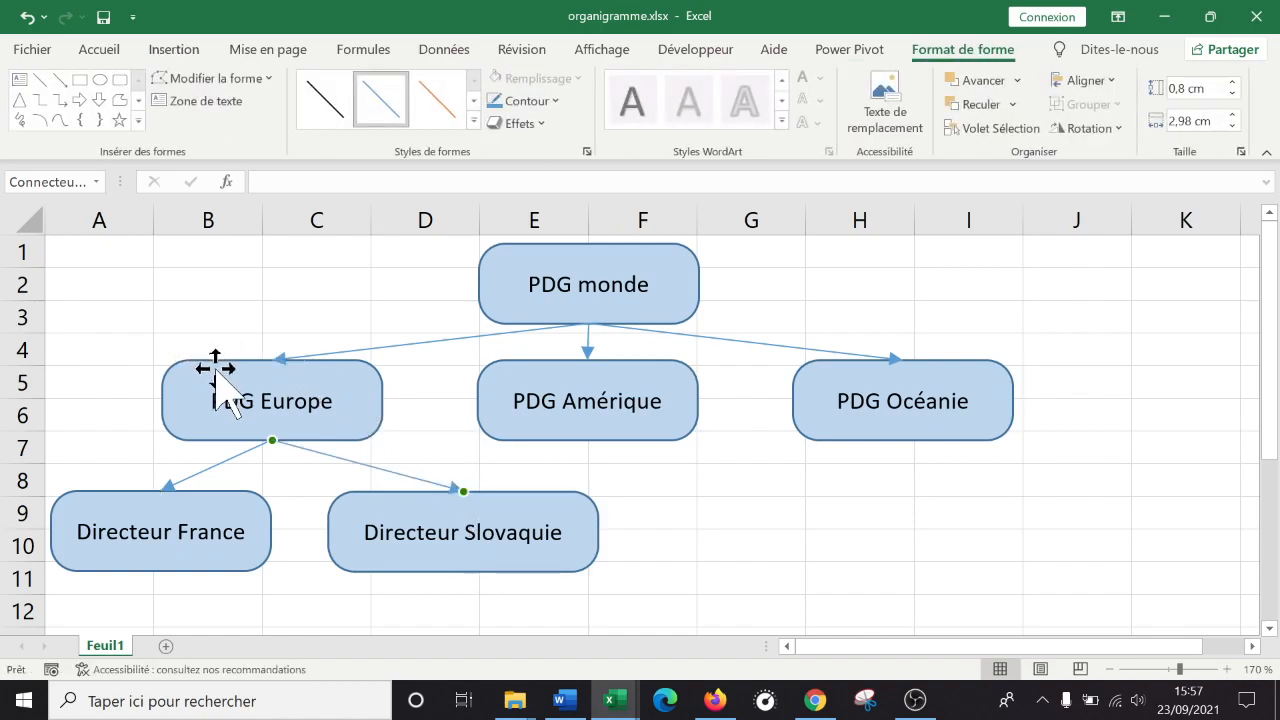
Move PDG Europe slightly left and down, and nudge PDG Amérique and PDG Océanie slightly down and right
drag(217, 365, 191, 374)
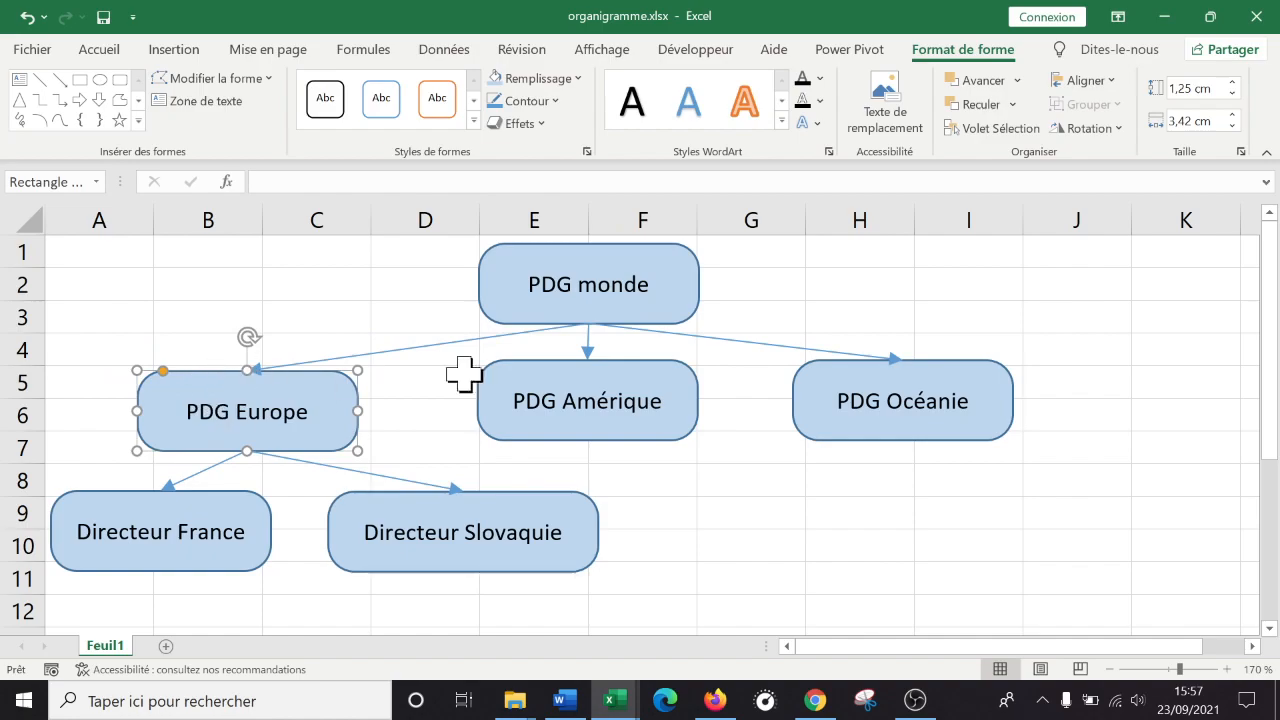
drag(666, 445, 668, 455)
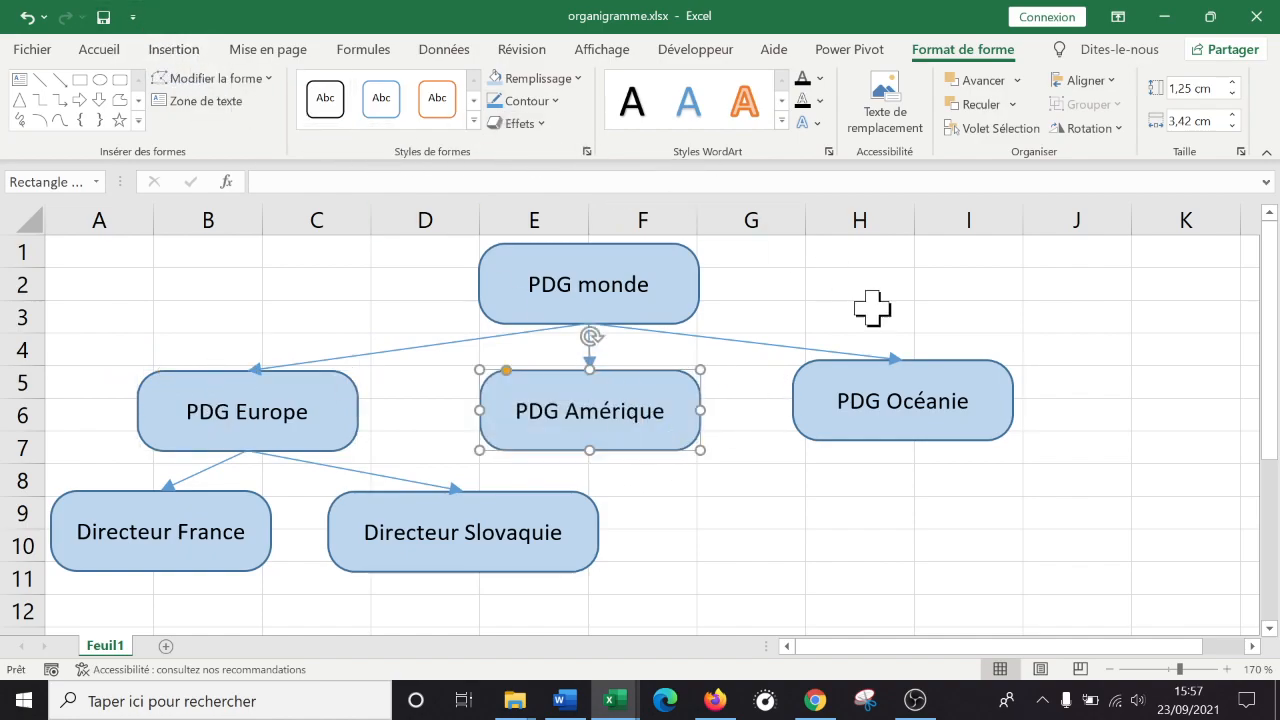
click(994, 433)
drag(994, 433, 1001, 439)
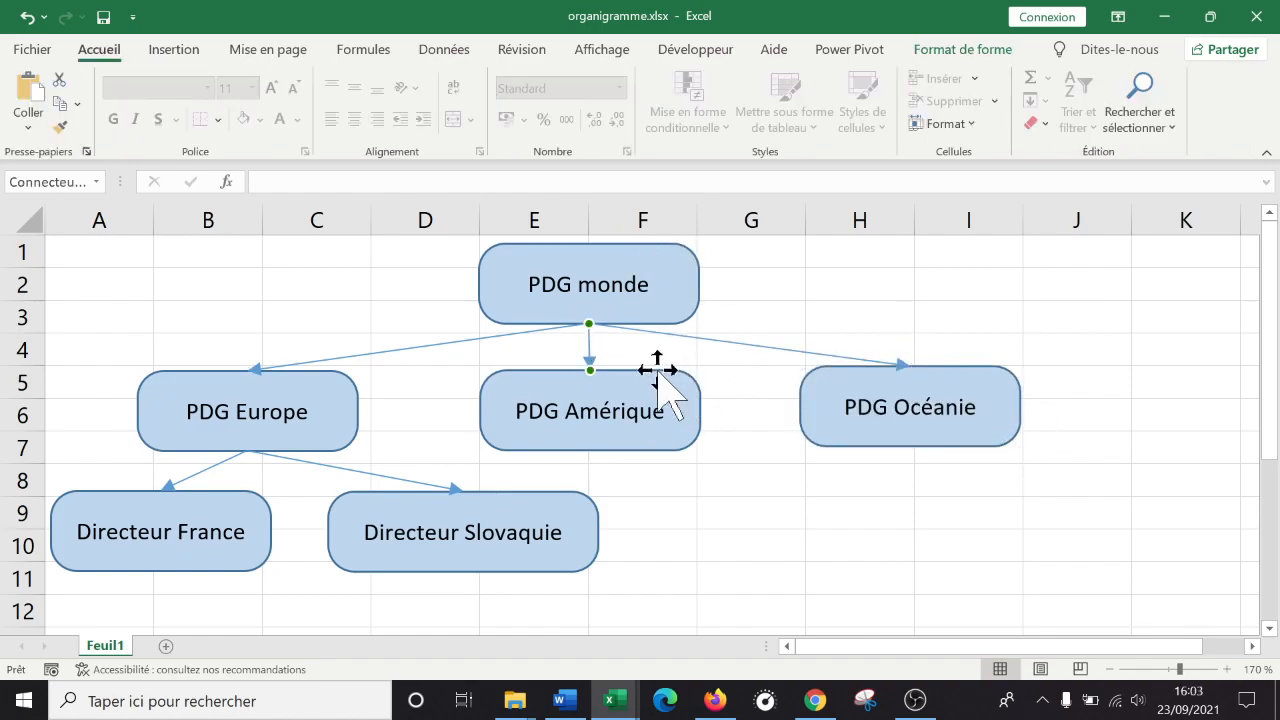
Set the line thickness of the arrow connector between PDG monde and PDG Amérique to 3 pt
click(850, 50)
click(960, 50)
click(553, 101)
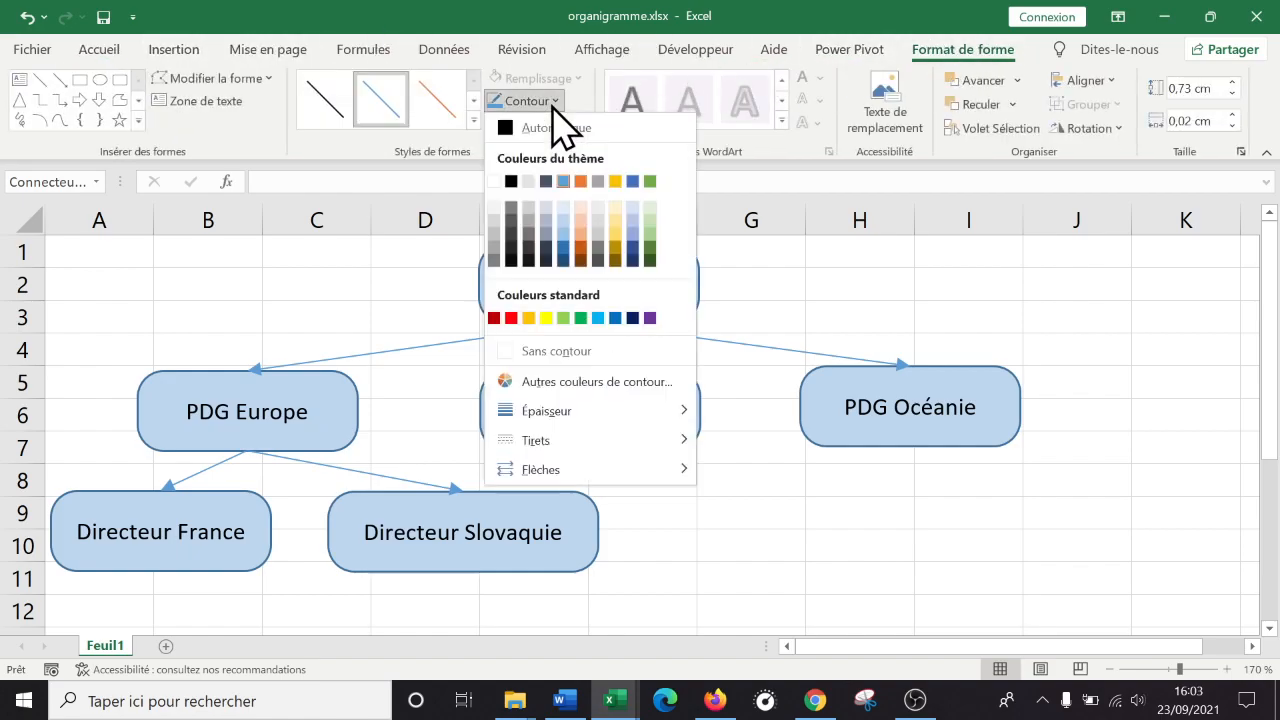
mouse_move(605, 412)
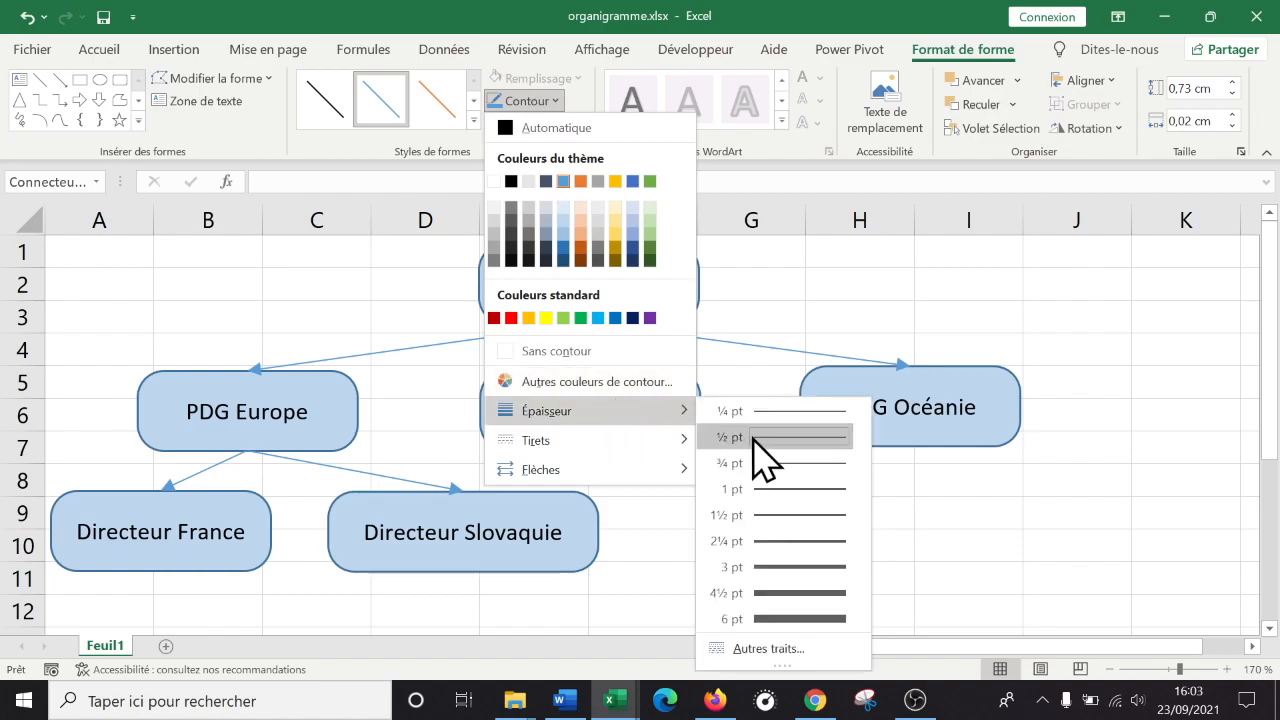
click(791, 575)
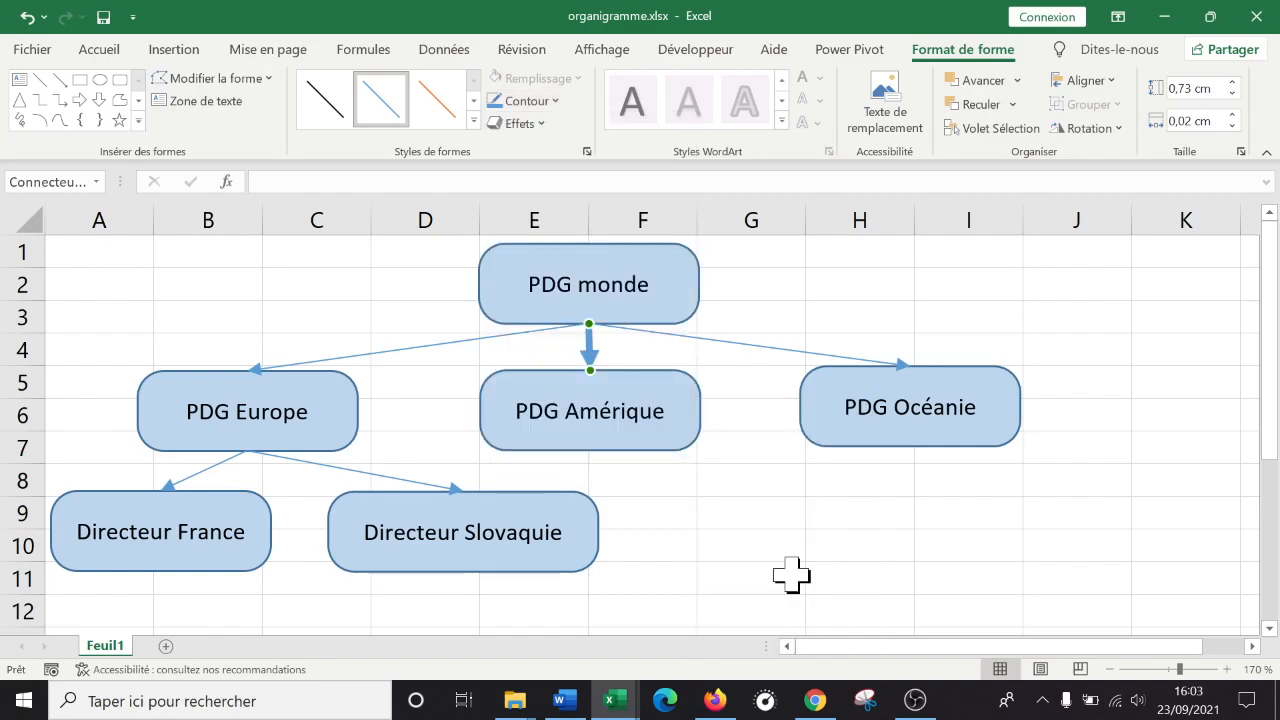
click(785, 539)
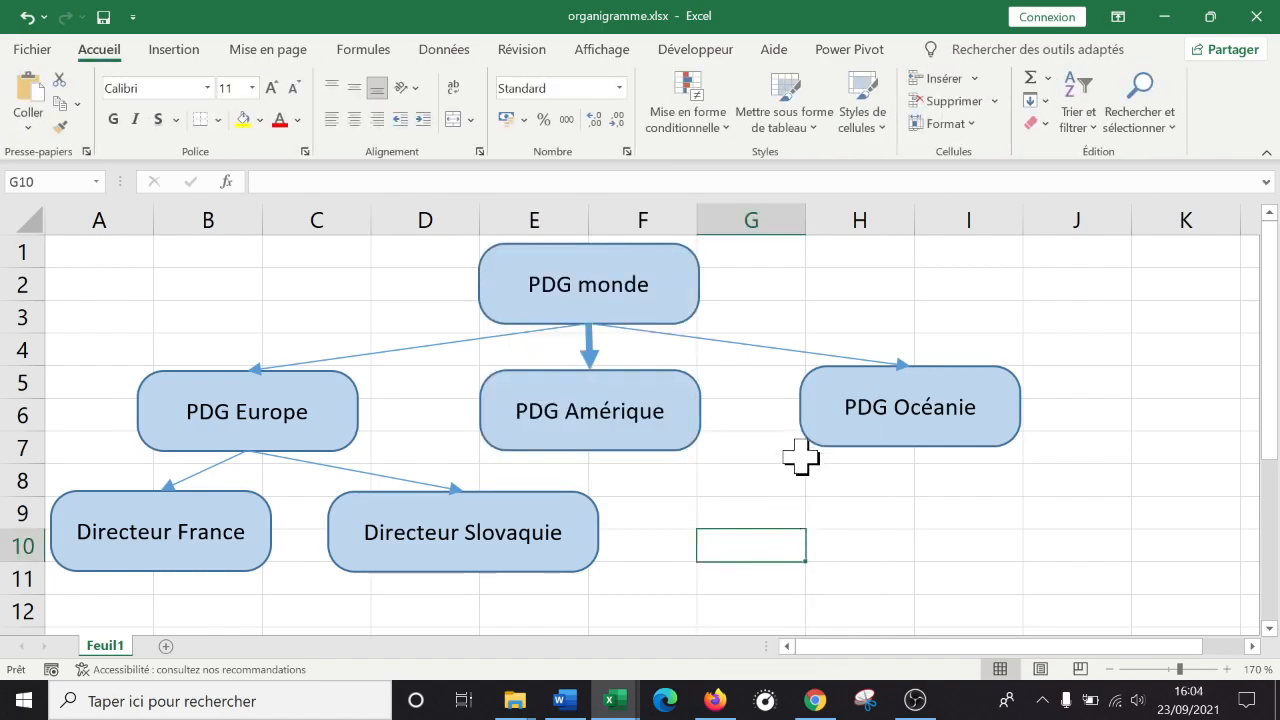
Delete the thick arrow connector between PDG monde and PDG Amérique
click(768, 345)
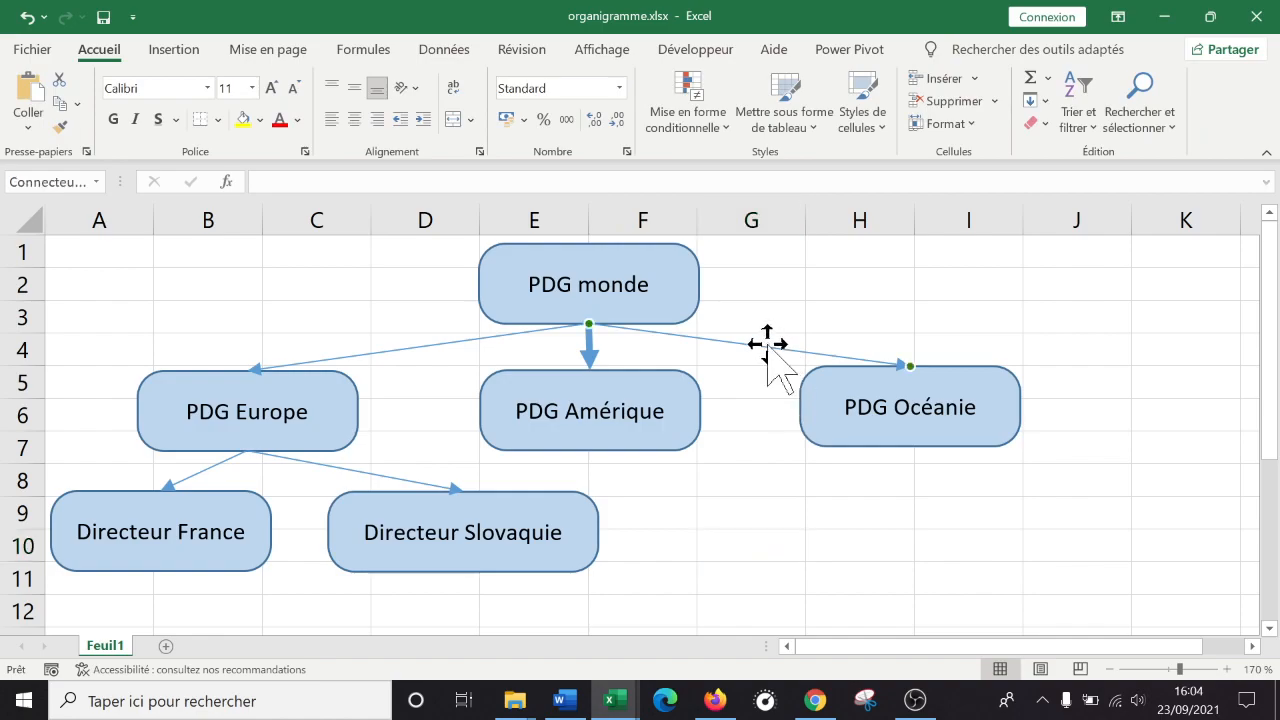
click(587, 348)
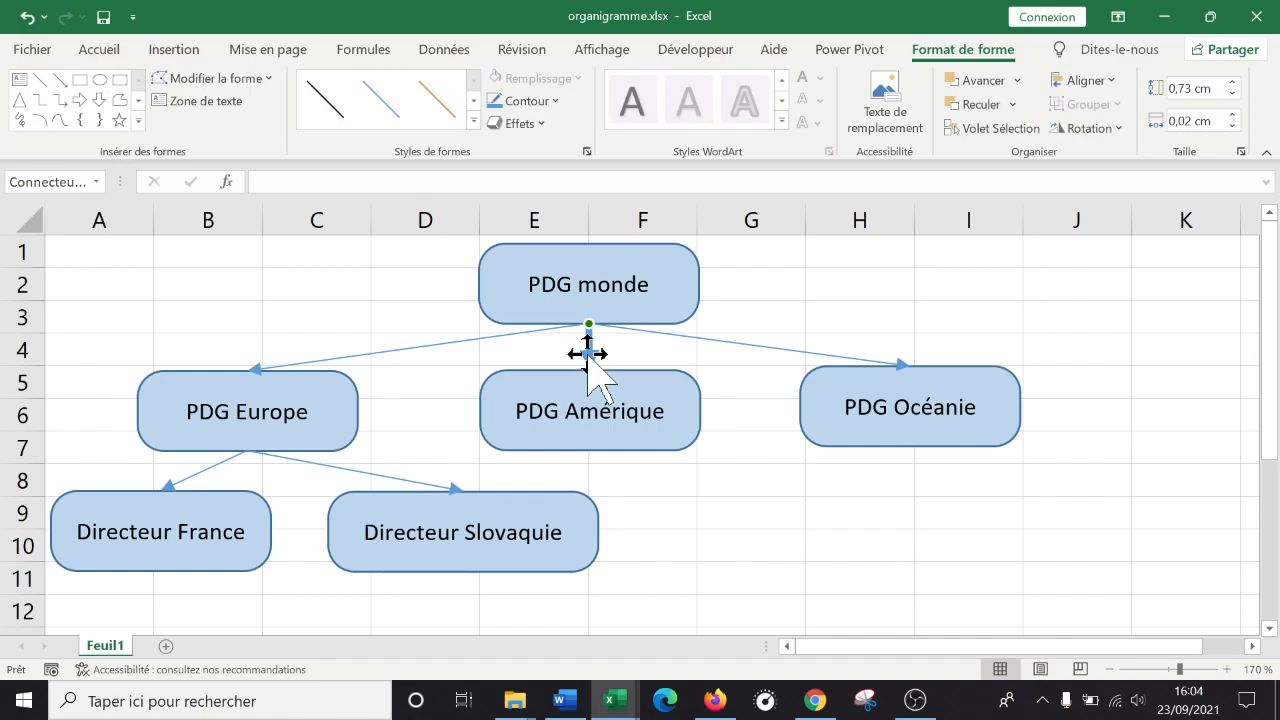
key(Delete)
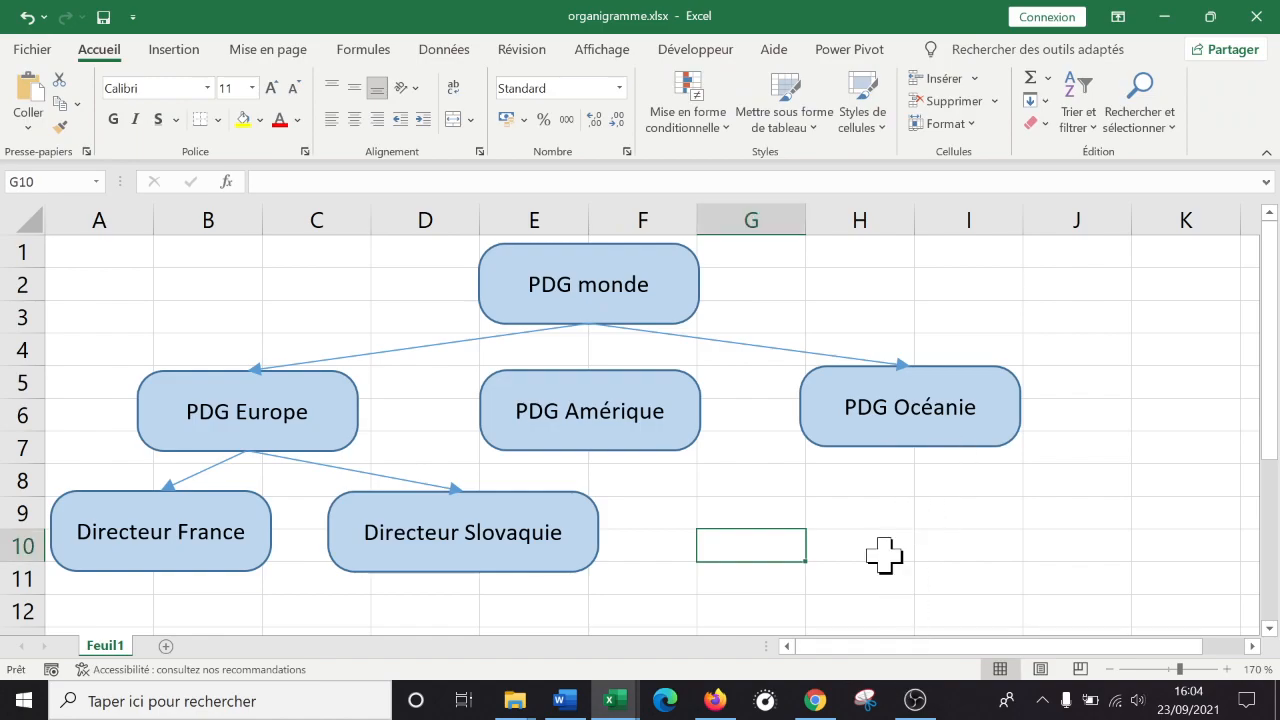
Switch to Word and create a new blank document
click(565, 700)
scroll(700, 570, down, 15)
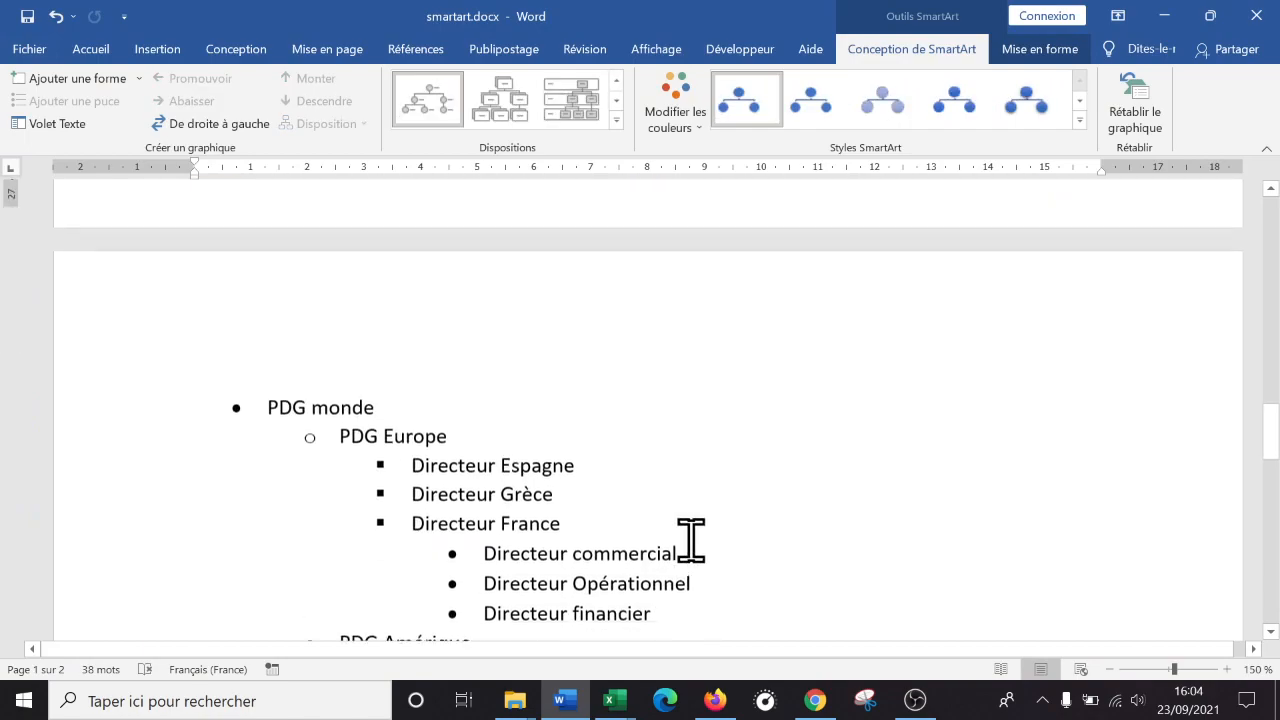
scroll(700, 550, up, 6)
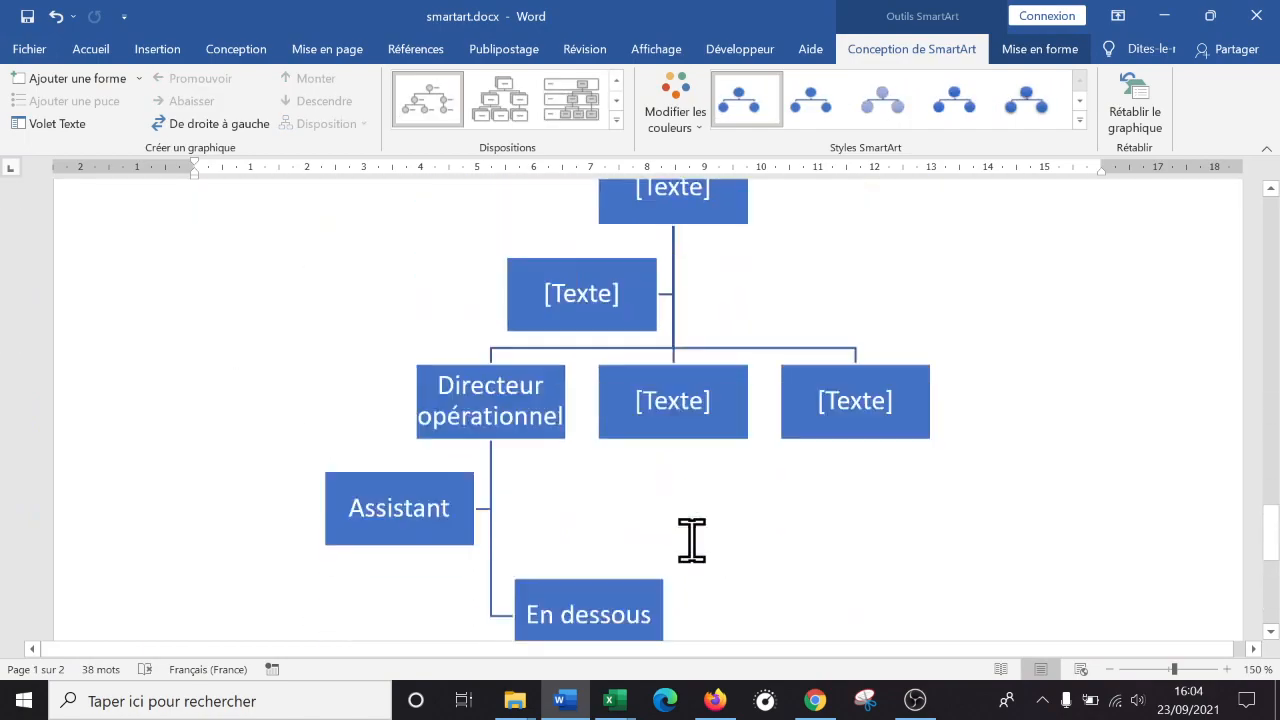
click(706, 516)
scroll(657, 495, down, 4)
scroll(657, 495, up, 4)
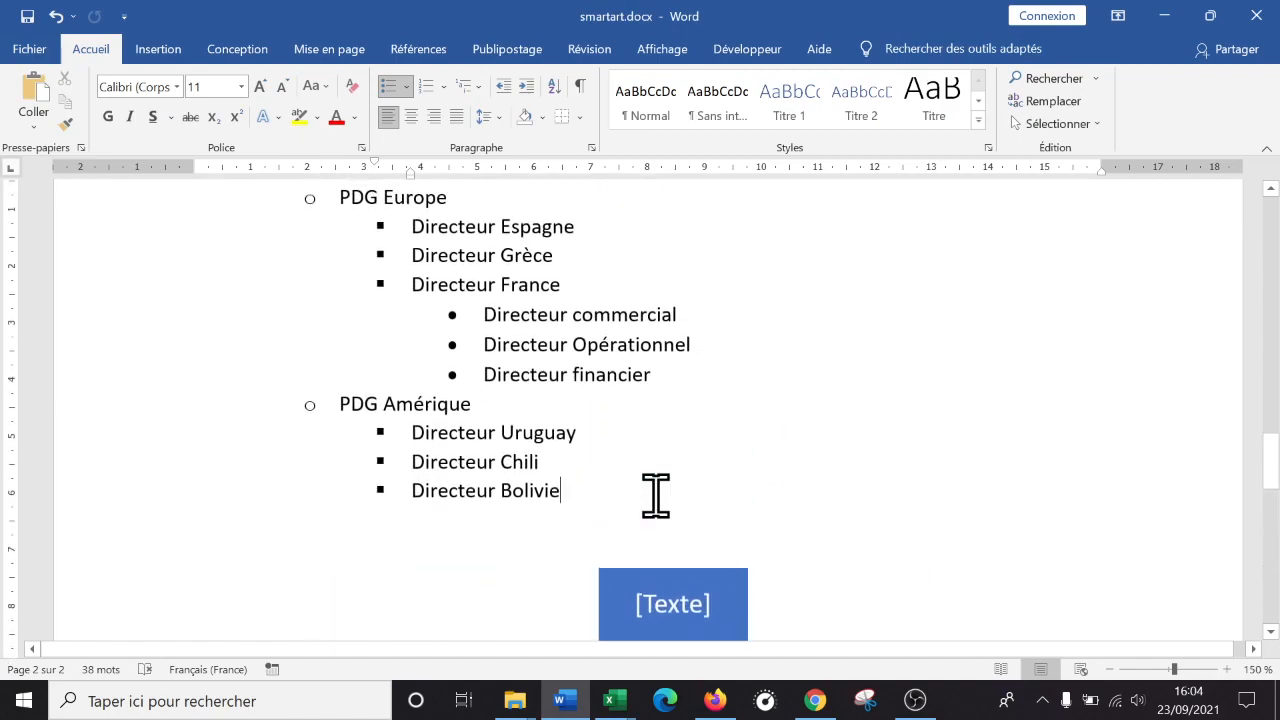
click(29, 49)
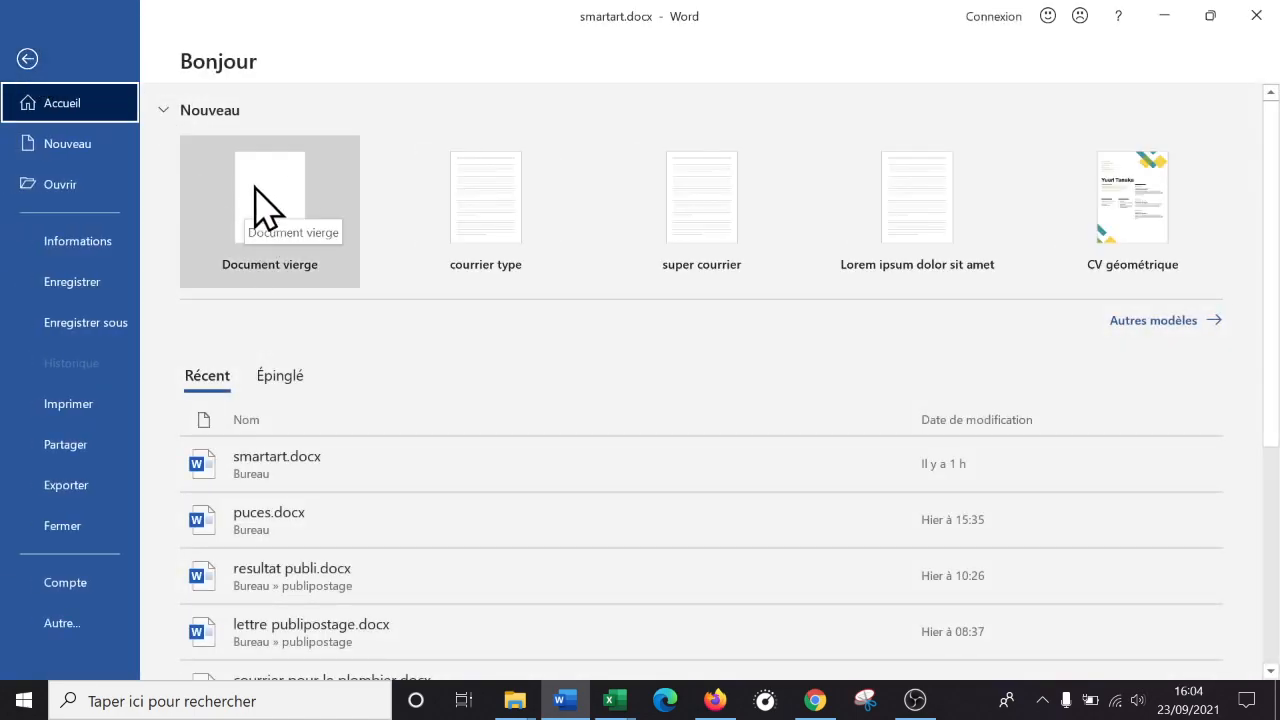
click(275, 208)
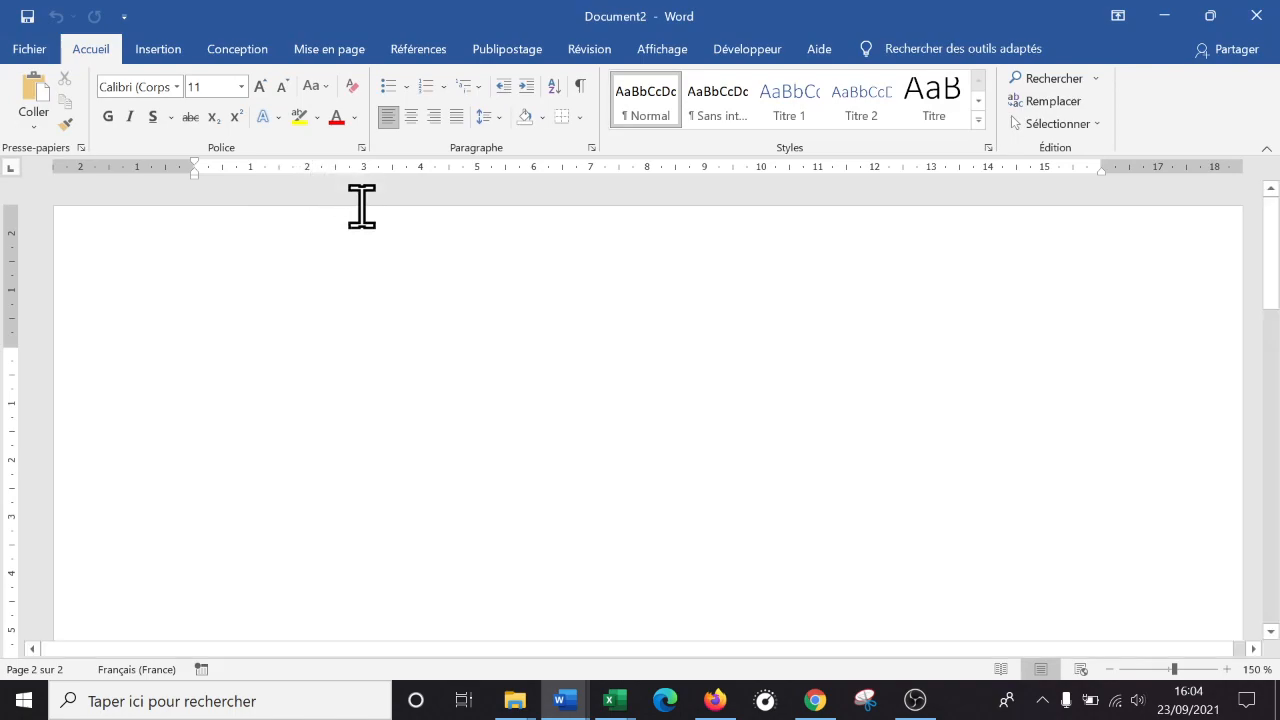
Draw a nearly square rectangle near the start of the page, beside the left margin
click(162, 54)
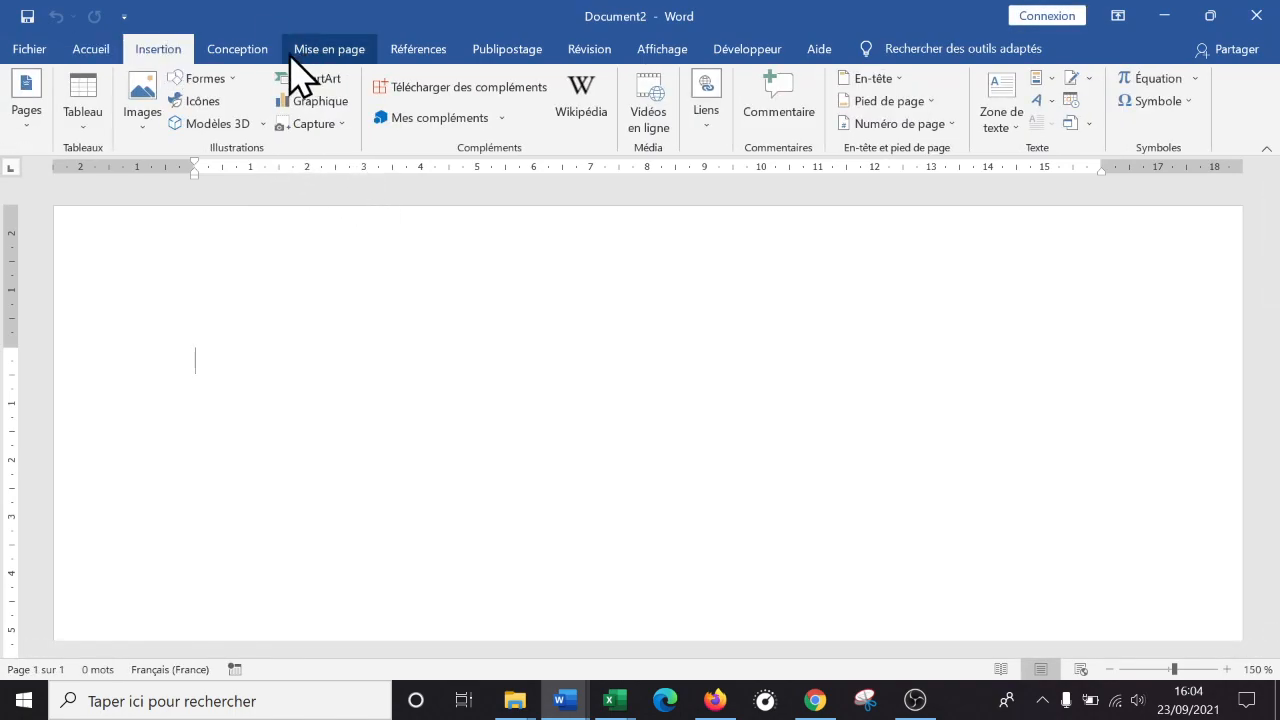
click(208, 79)
click(238, 127)
drag(186, 330, 363, 476)
Draw a second rectangle, about 2.6 cm high and 3.89 cm wide, to the right of the first one
click(160, 50)
click(210, 78)
click(240, 128)
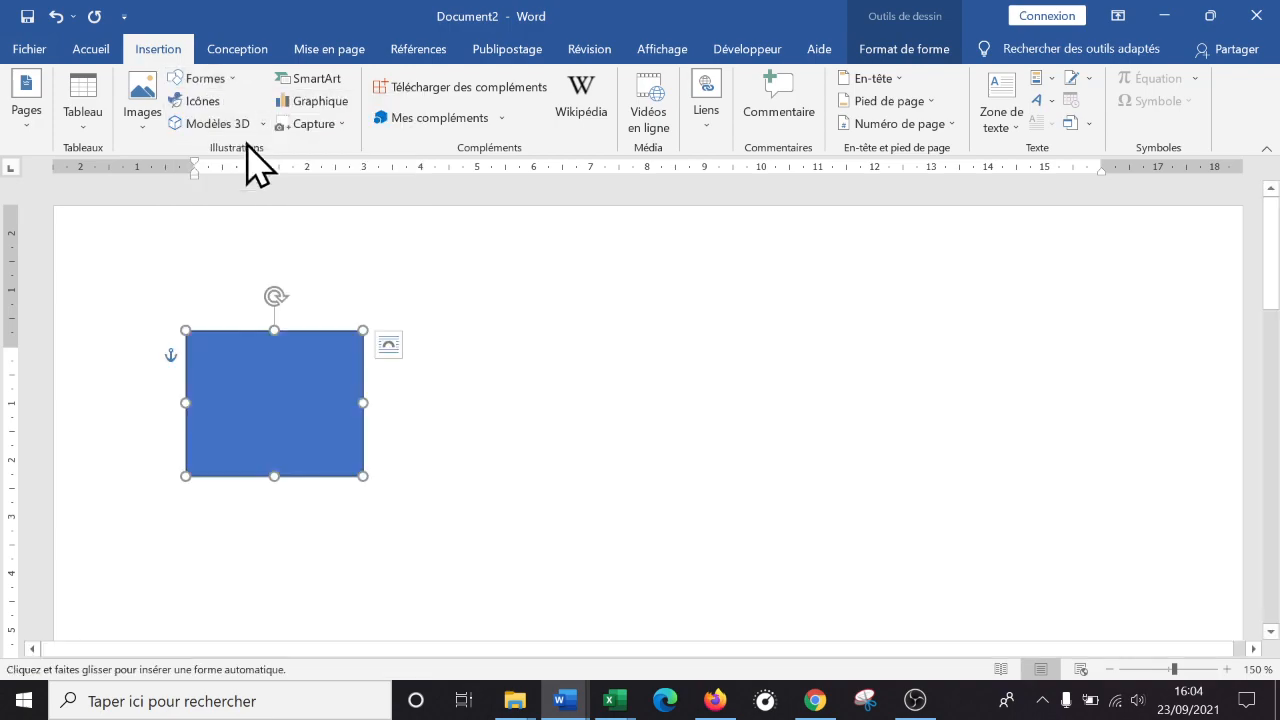
drag(546, 358, 768, 508)
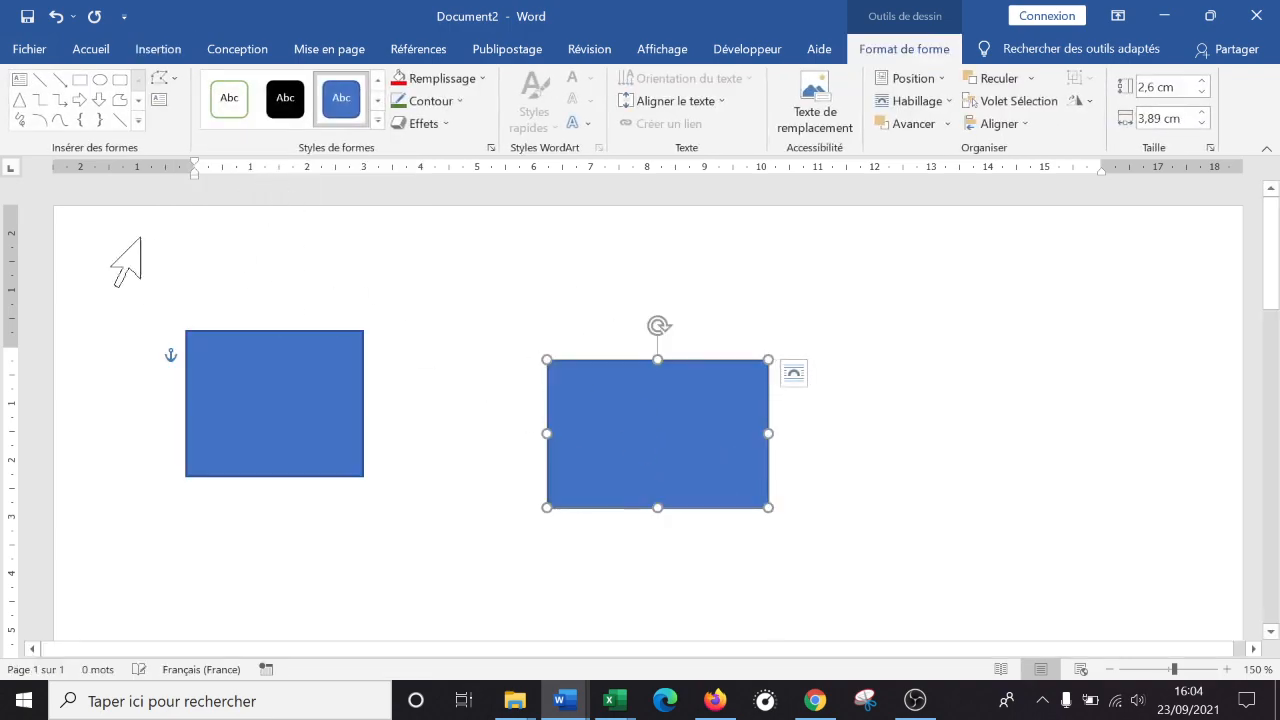
Draw a straight line joining the facing sides of the two rectangles, and move the right rectangle slightly up and right
click(150, 50)
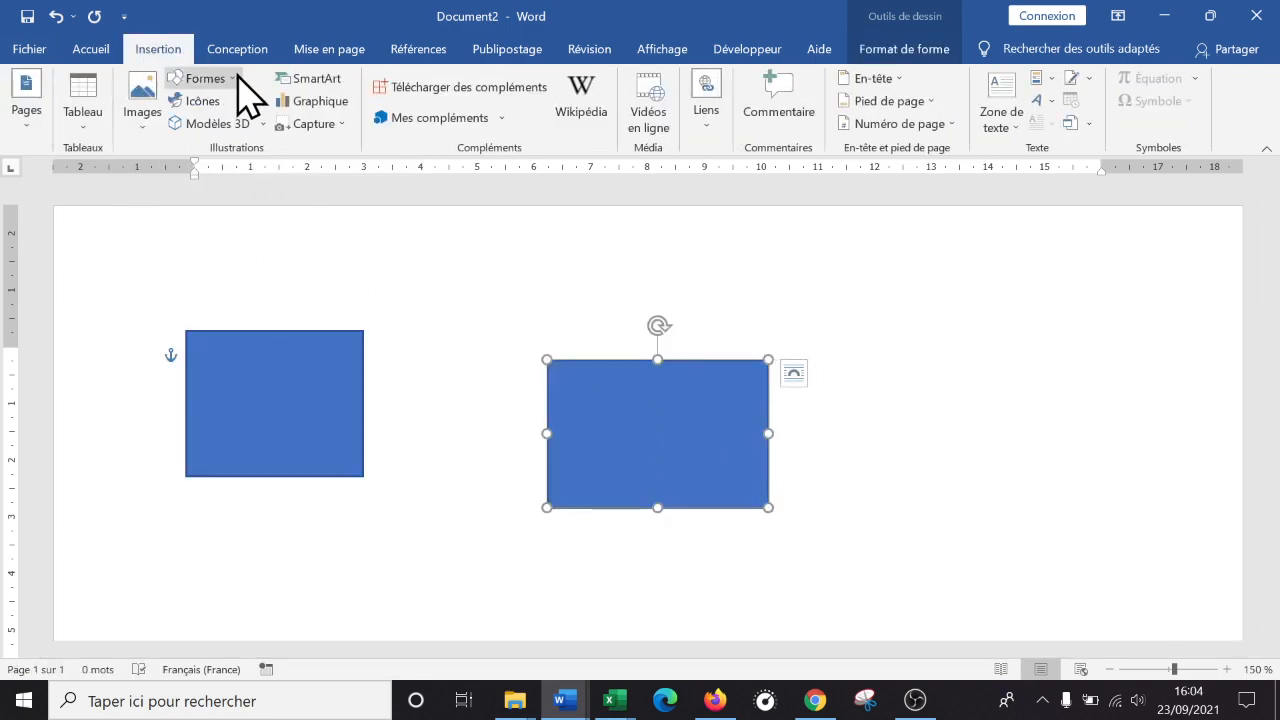
click(233, 78)
click(226, 135)
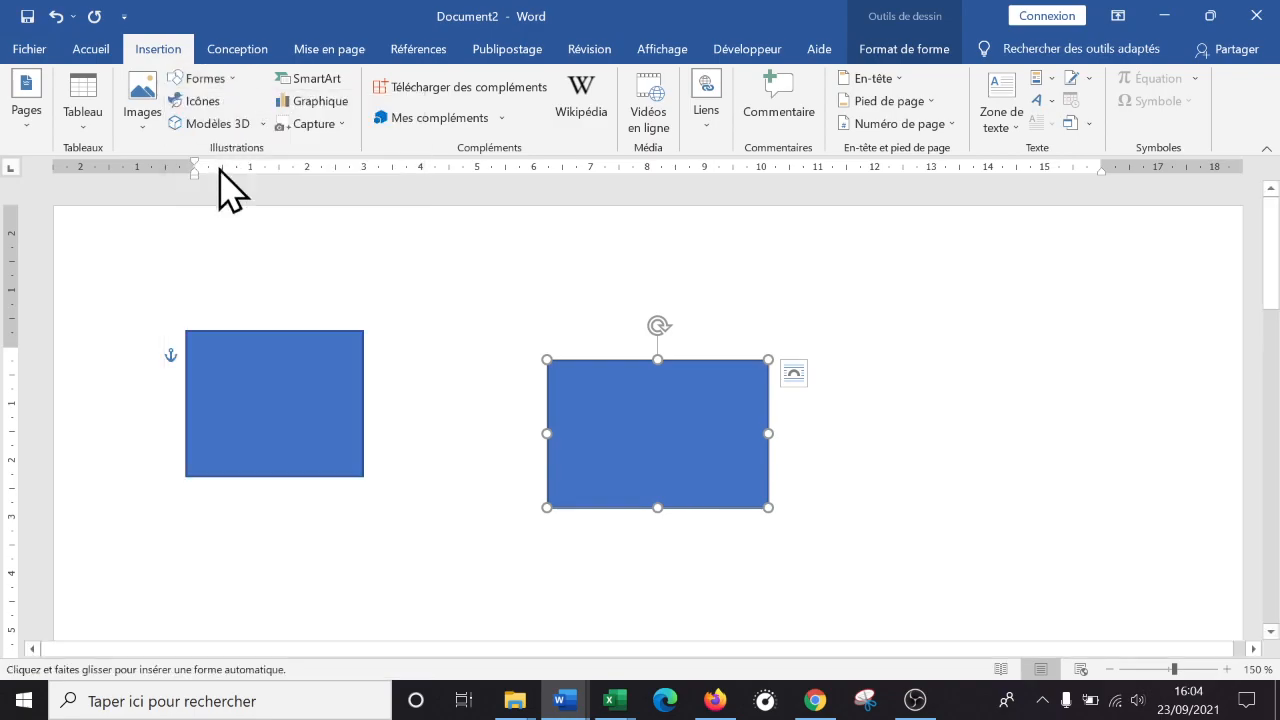
drag(548, 433, 345, 402)
drag(340, 384, 363, 410)
mouse_move(692, 425)
mouse_down()
mouse_move(788, 448)
mouse_move(781, 386)
mouse_up()
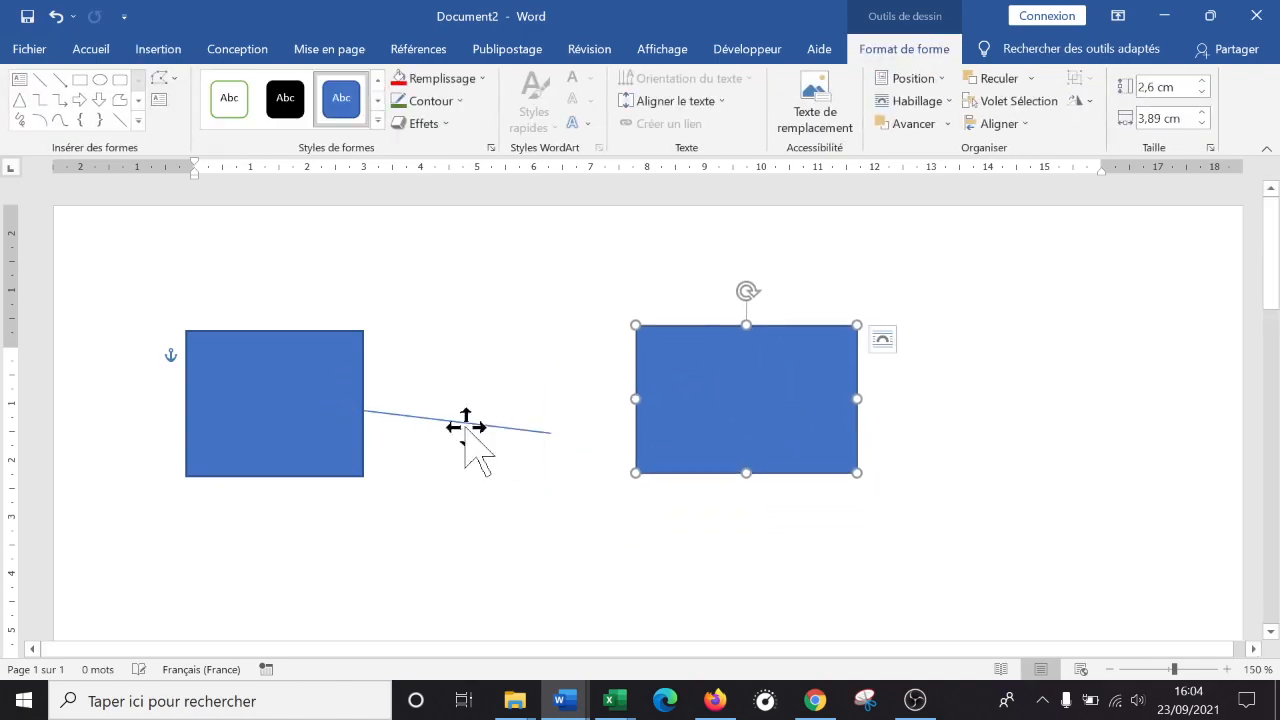
Delete the straight line and both rectangles from the page
click(454, 425)
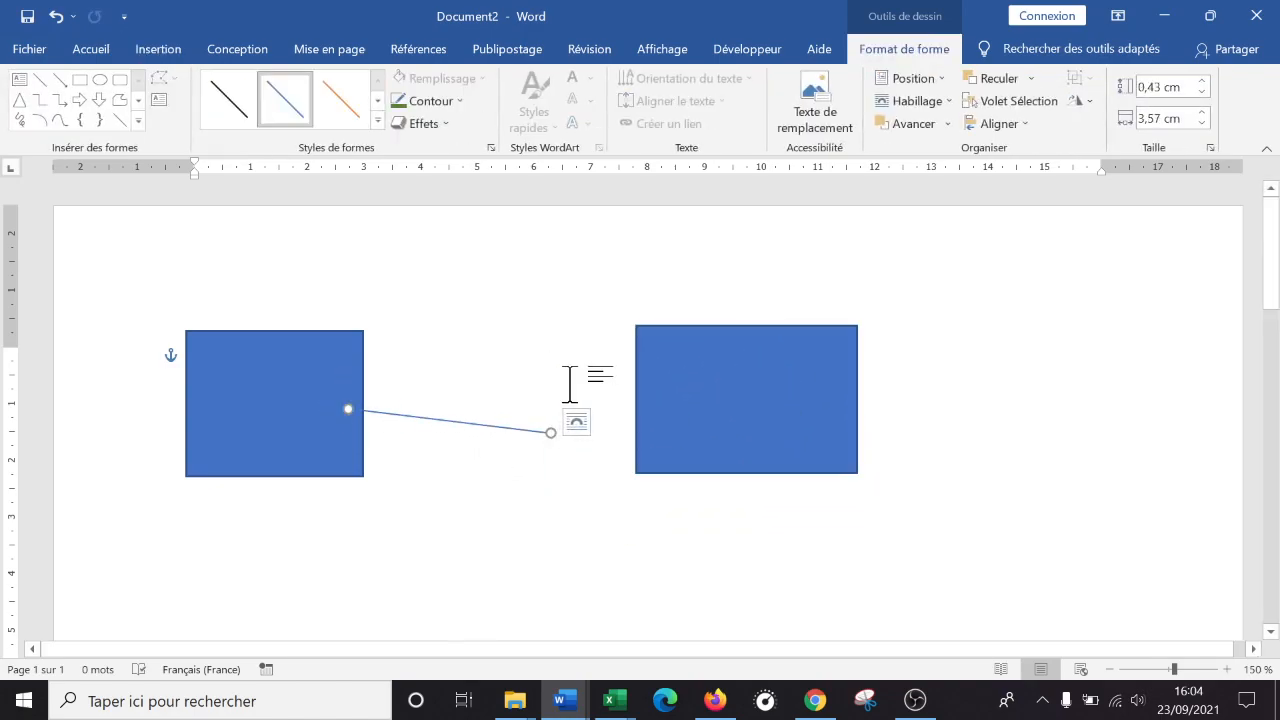
key(Delete)
click(290, 368)
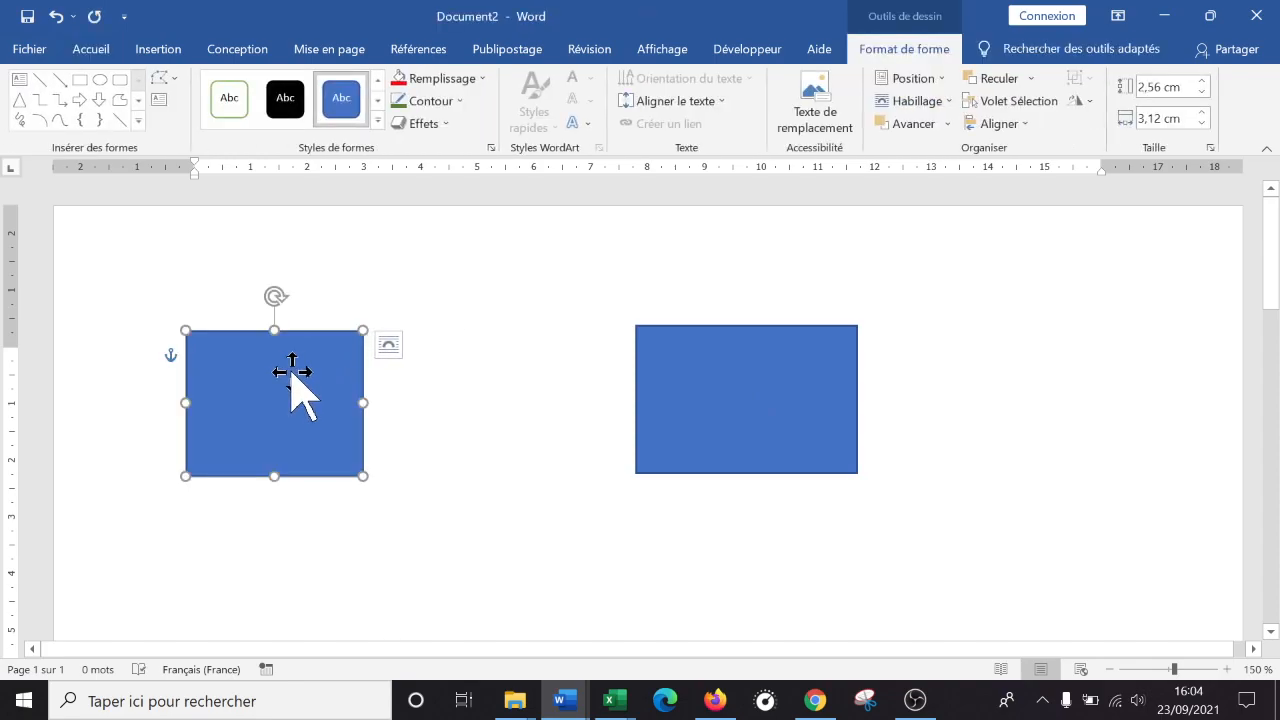
key(Delete)
click(711, 342)
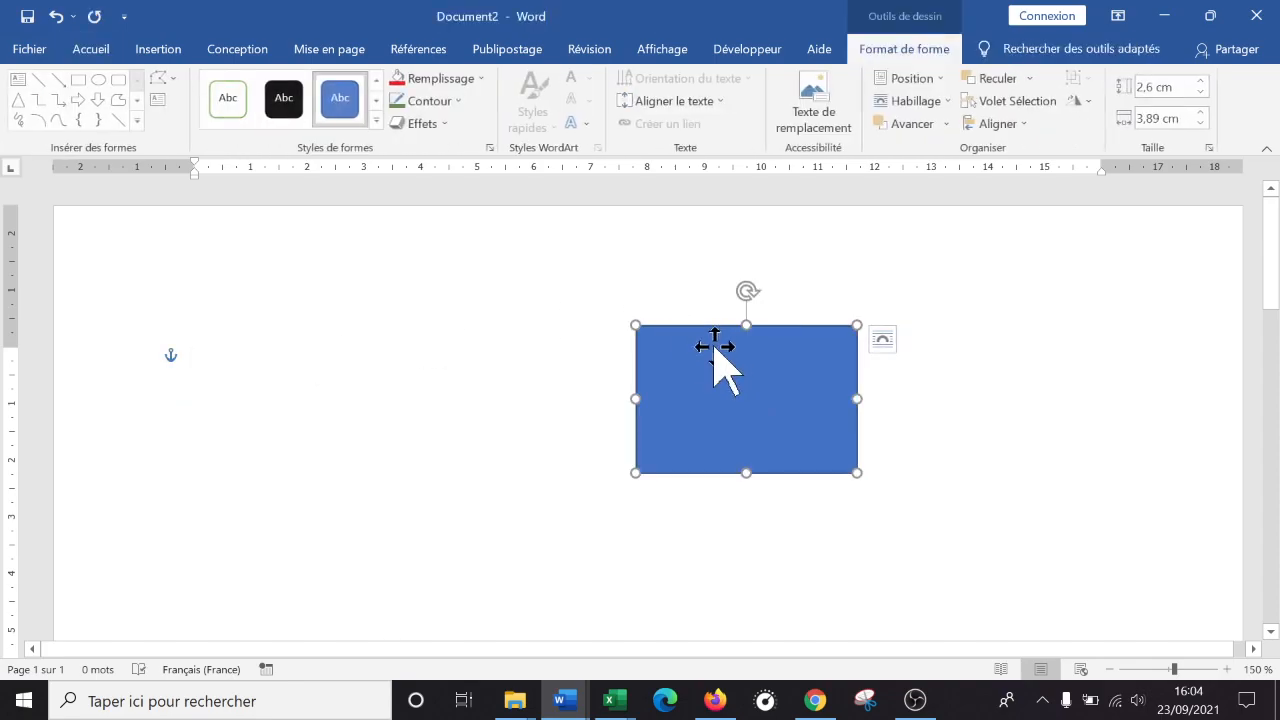
key(Delete)
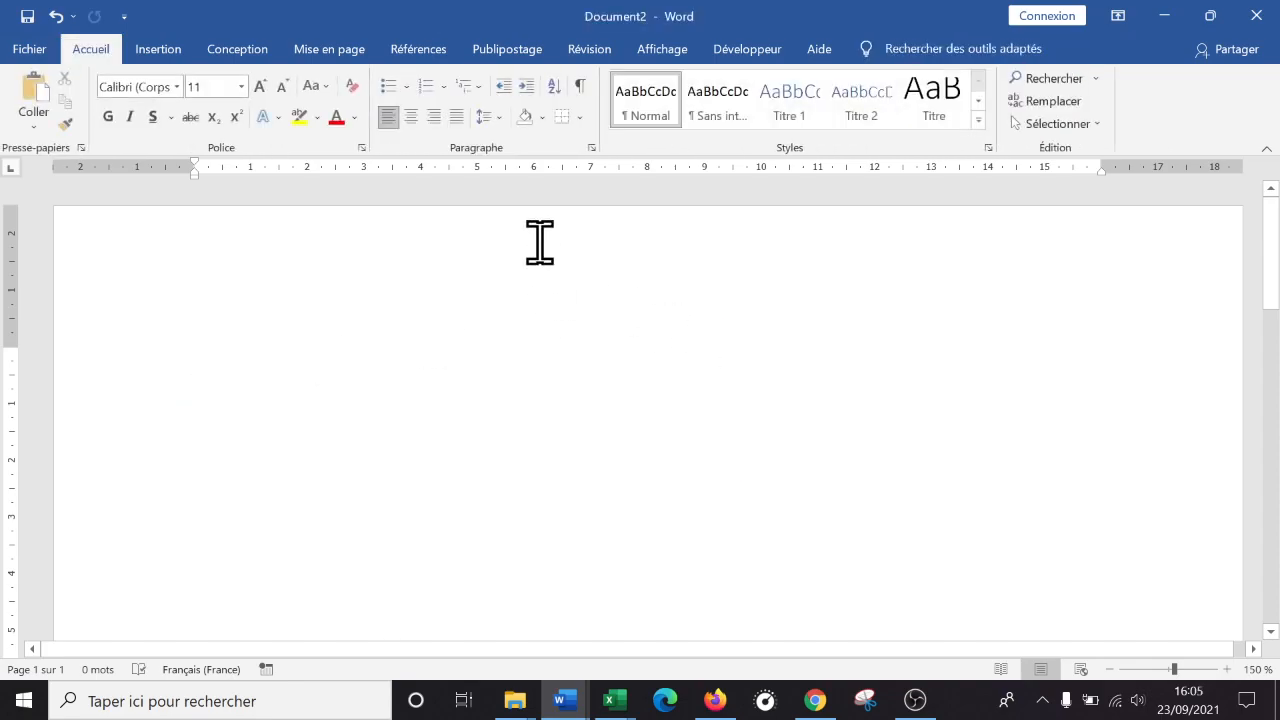
Insert a new drawing canvas at the start of the blank page
click(163, 49)
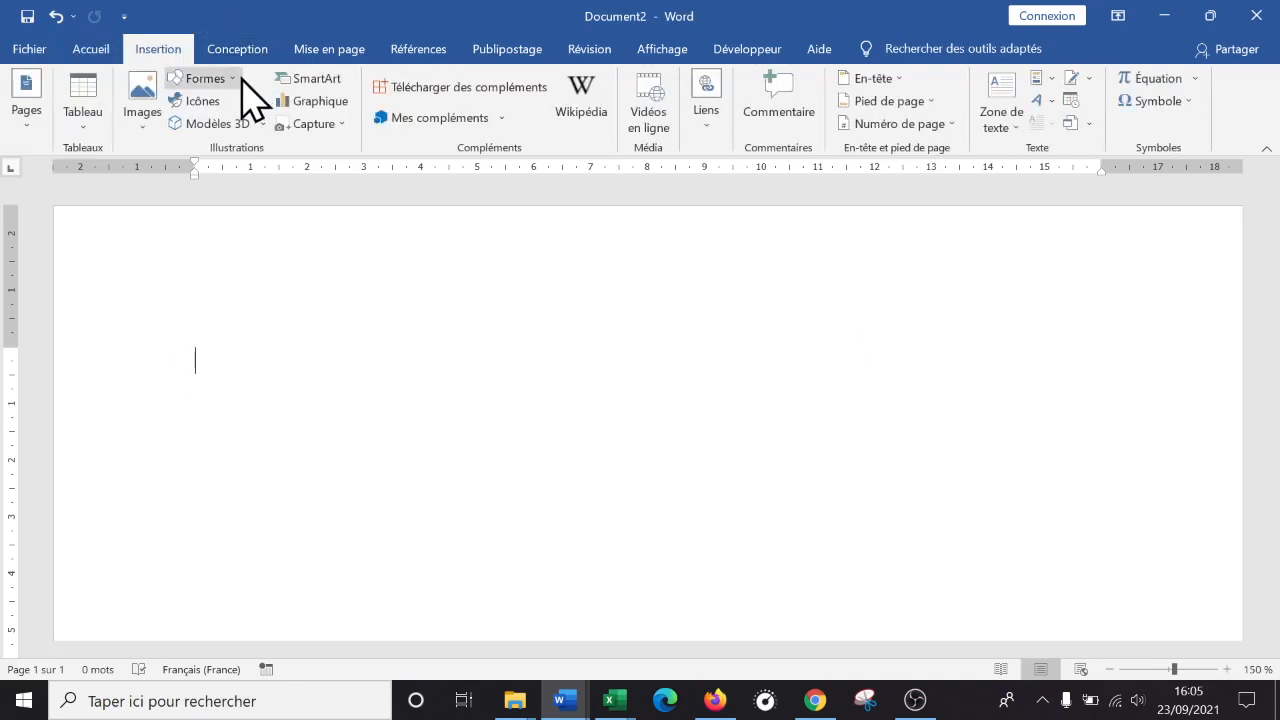
click(234, 79)
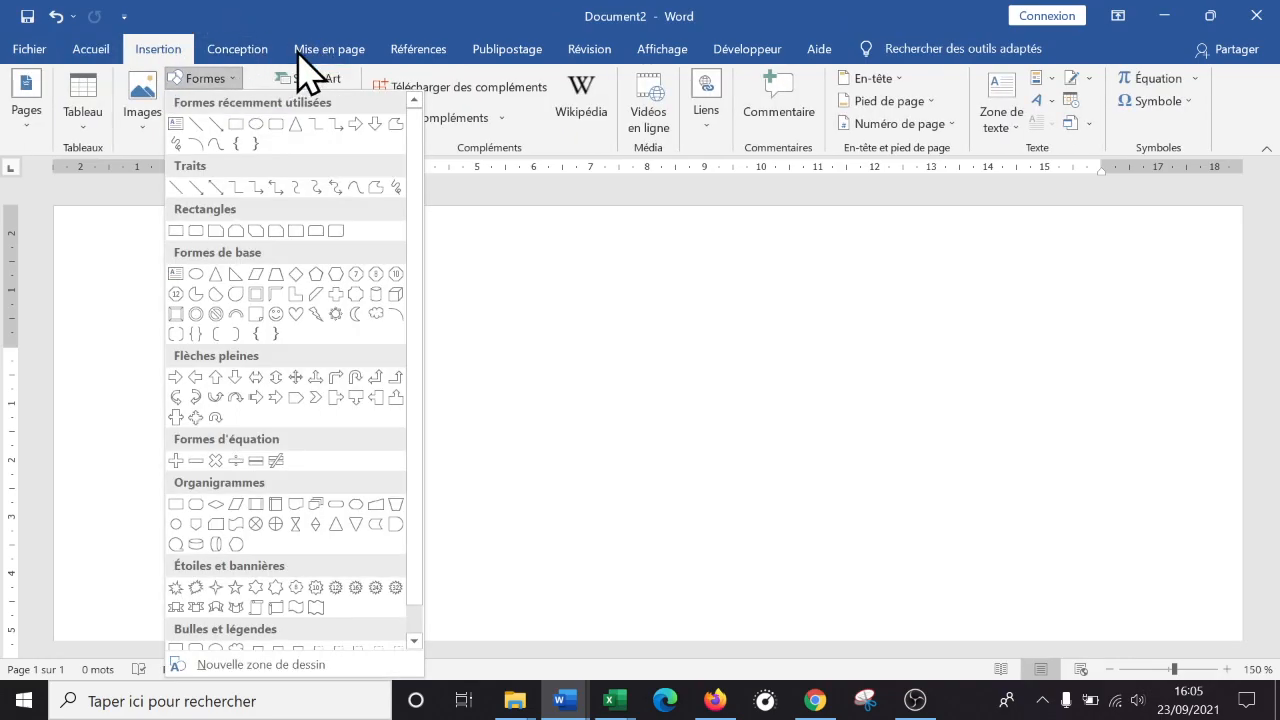
scroll(300, 240, down, 1)
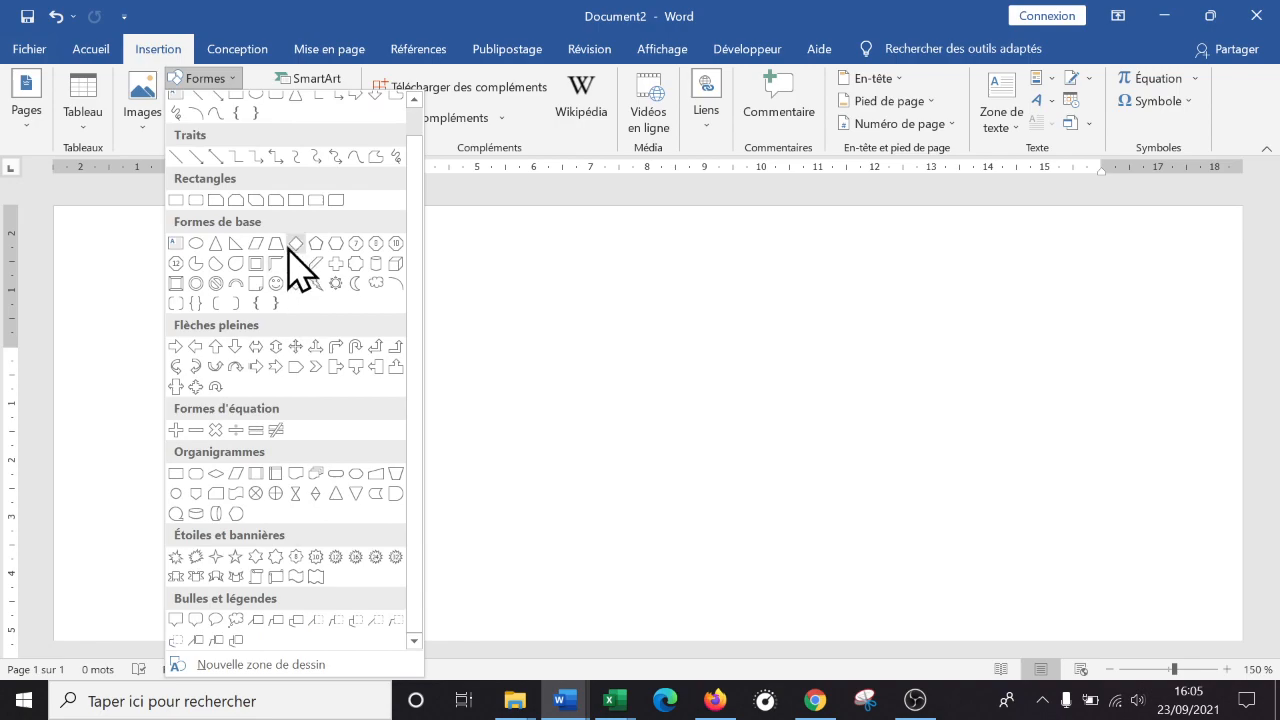
click(295, 665)
scroll(315, 347, up, 5)
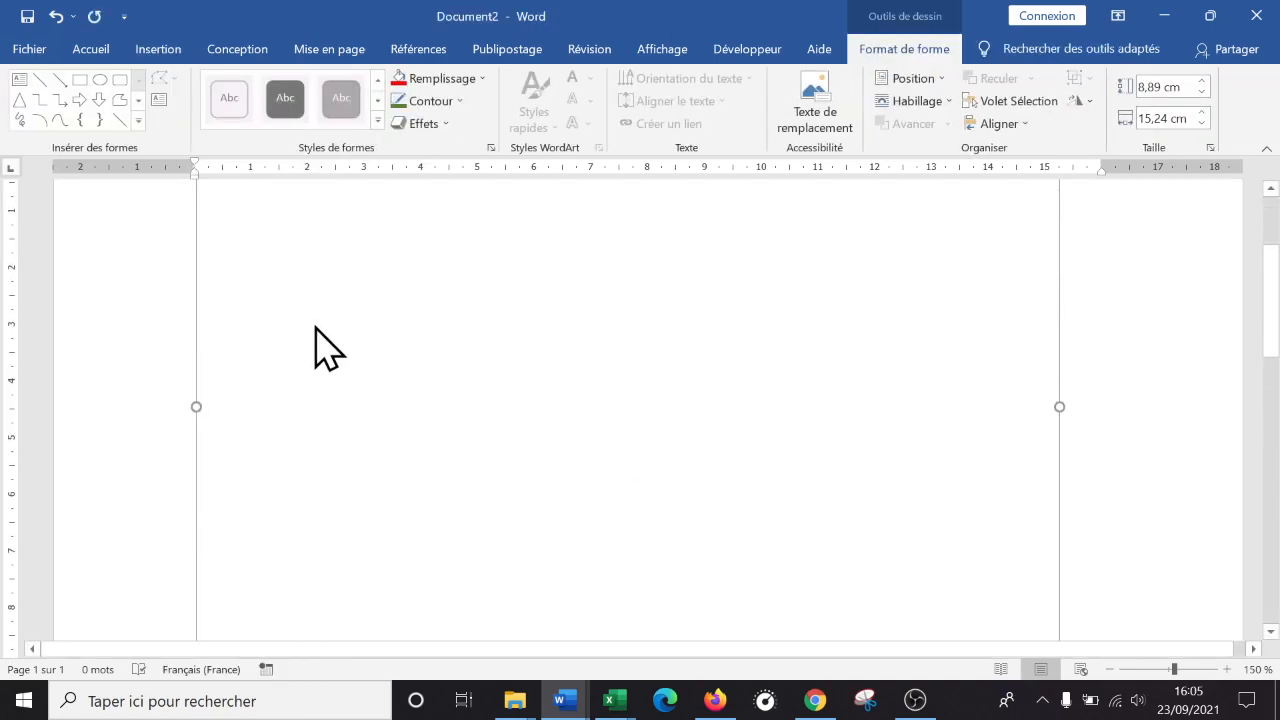
Draw a rectangle about 1.81 cm high and 3.26 cm wide in the drawing canvas and duplicate it
click(155, 49)
click(234, 80)
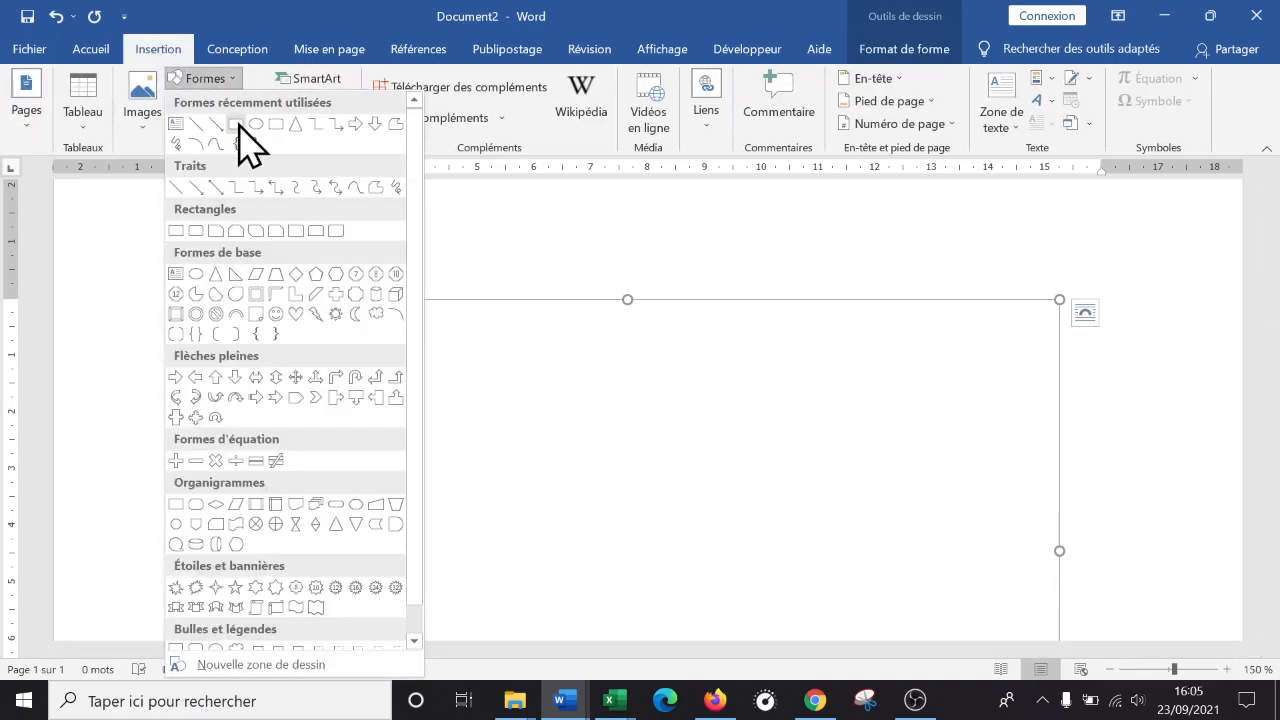
click(236, 124)
mouse_move(348, 380)
mouse_down()
mouse_move(494, 477)
mouse_move(532, 483)
mouse_up()
key(ctrl+c)
key(ctrl+v)
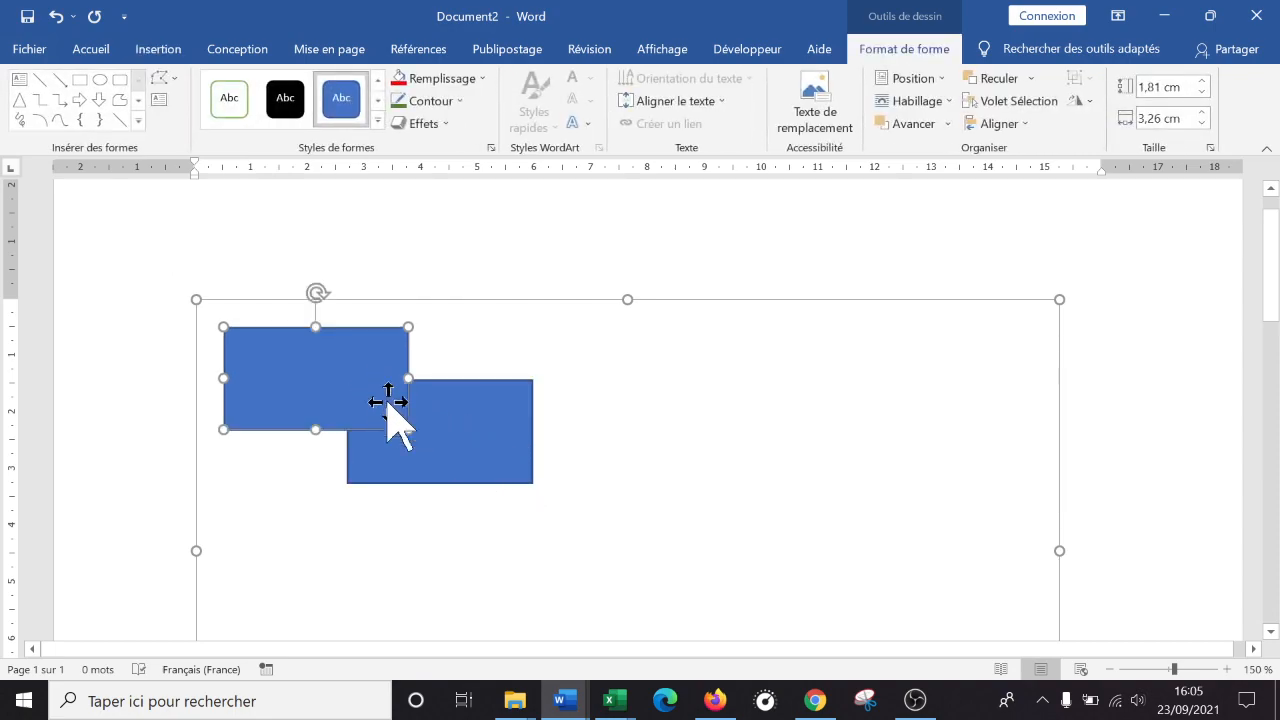
Separate the two rectangles inside the canvas, placing the copy on the left and the original lower on the right
drag(343, 383, 700, 512)
key(ctrl+z)
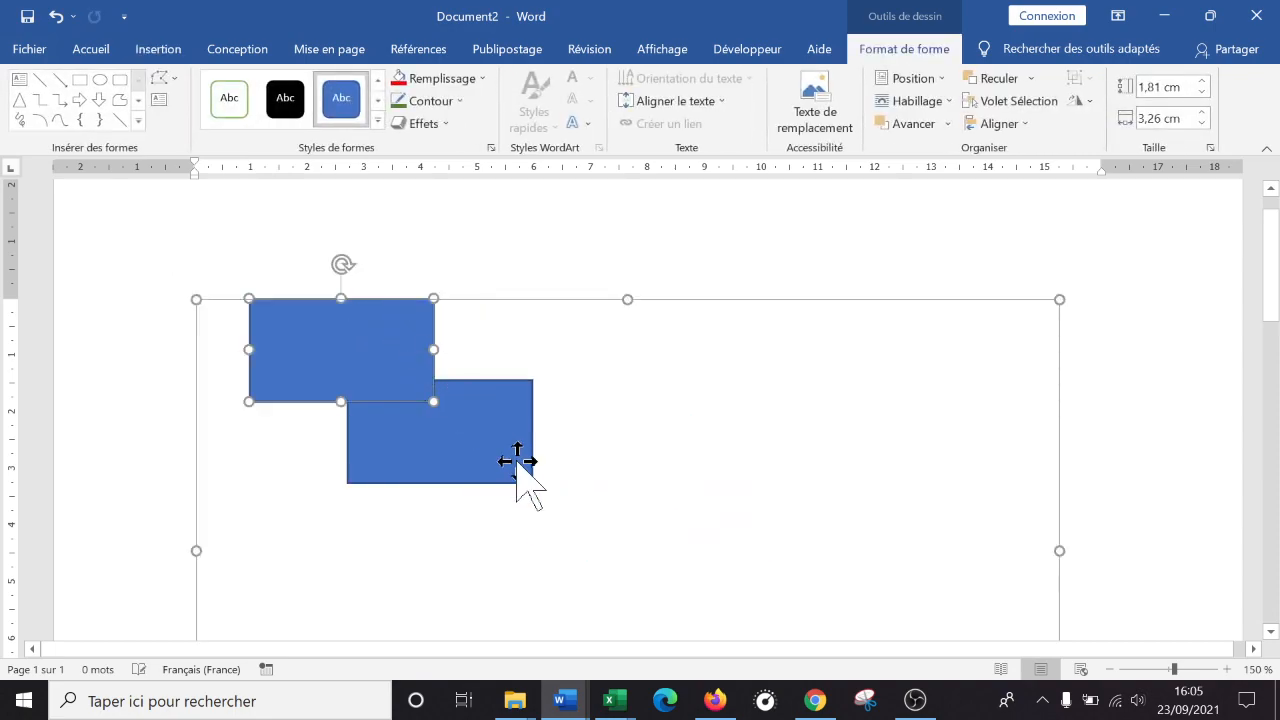
drag(517, 462, 698, 511)
drag(371, 337, 353, 418)
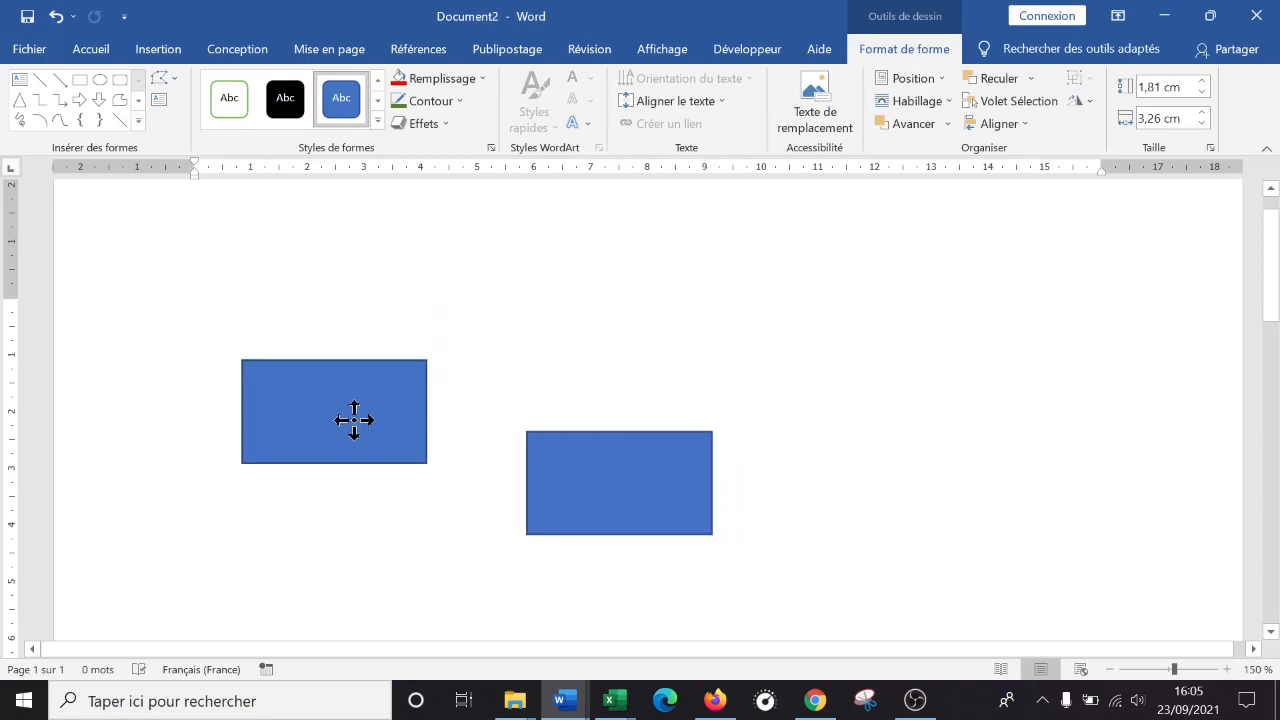
click(583, 478)
click(352, 416)
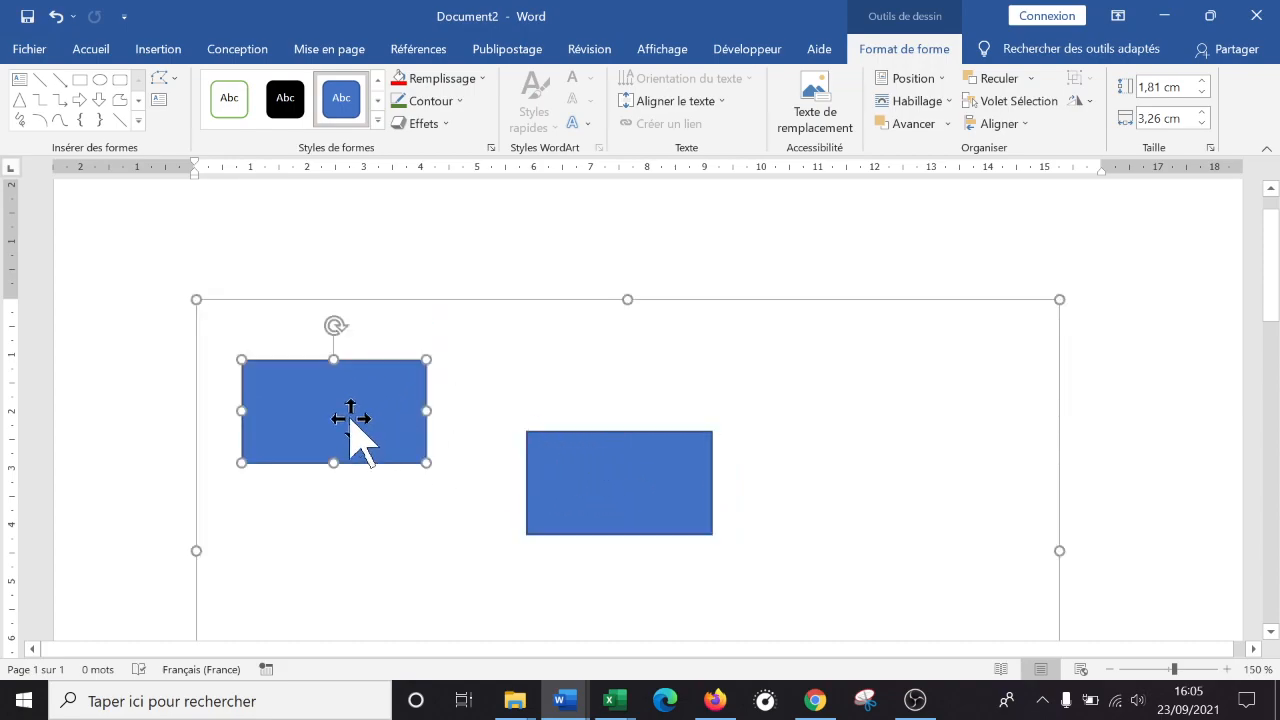
Draw an arrow from the left rectangle to the right rectangle's left side, and move the right rectangle slightly up and right
click(160, 50)
click(218, 79)
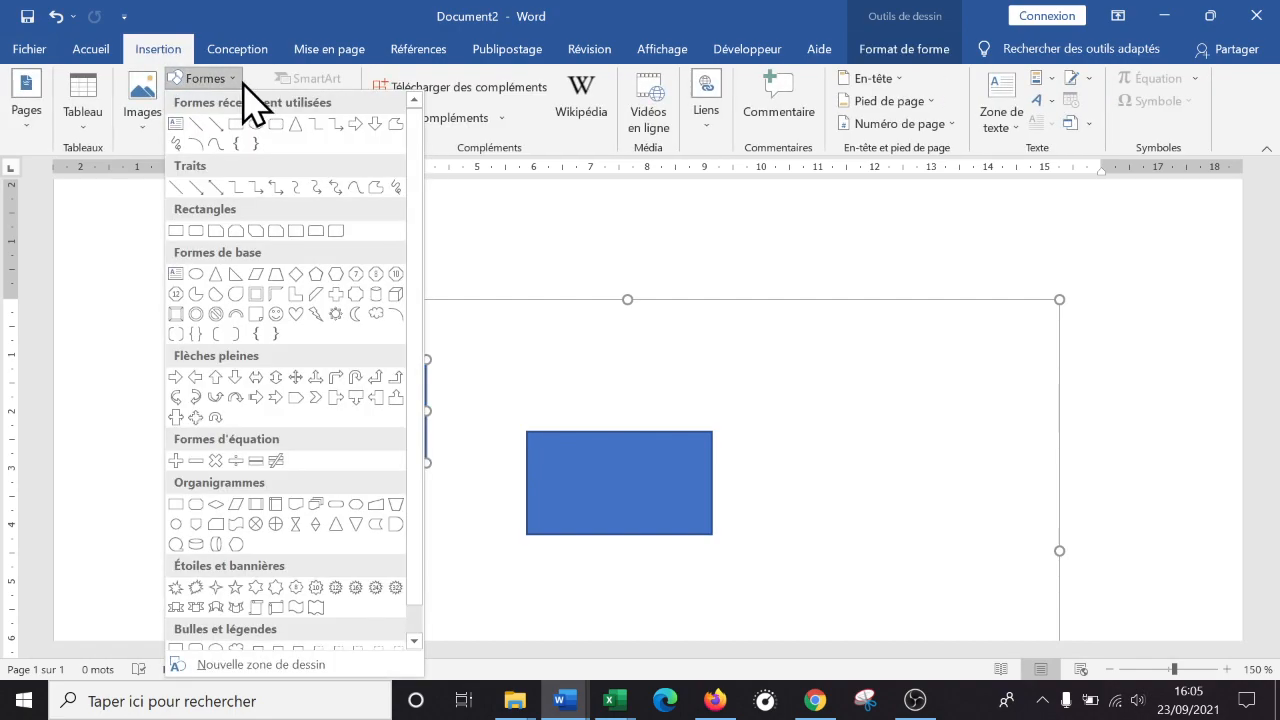
click(216, 124)
drag(428, 411, 540, 498)
mouse_move(683, 470)
mouse_down()
mouse_move(740, 431)
mouse_move(719, 449)
mouse_up()
Attach the arrow's free start to the middle of the left rectangle's right side, and move that rectangle down and slightly right
click(488, 409)
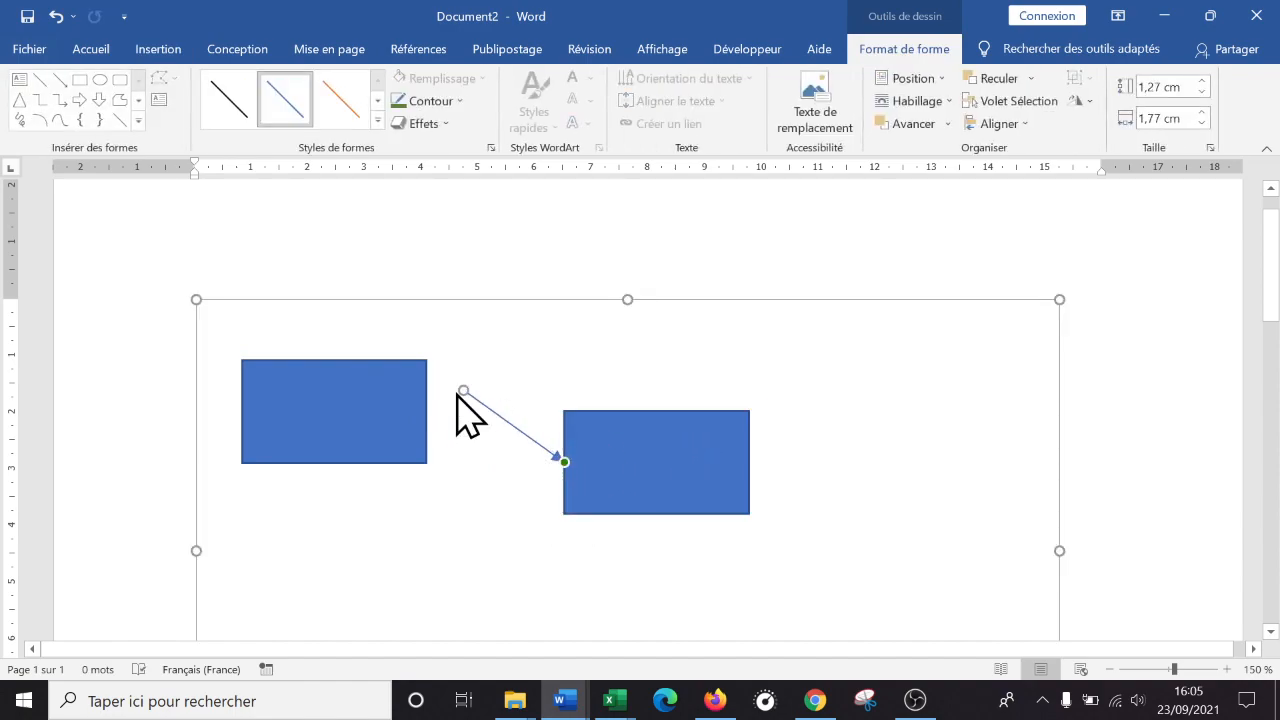
mouse_move(460, 388)
mouse_down()
mouse_move(420, 403)
mouse_move(426, 413)
mouse_up()
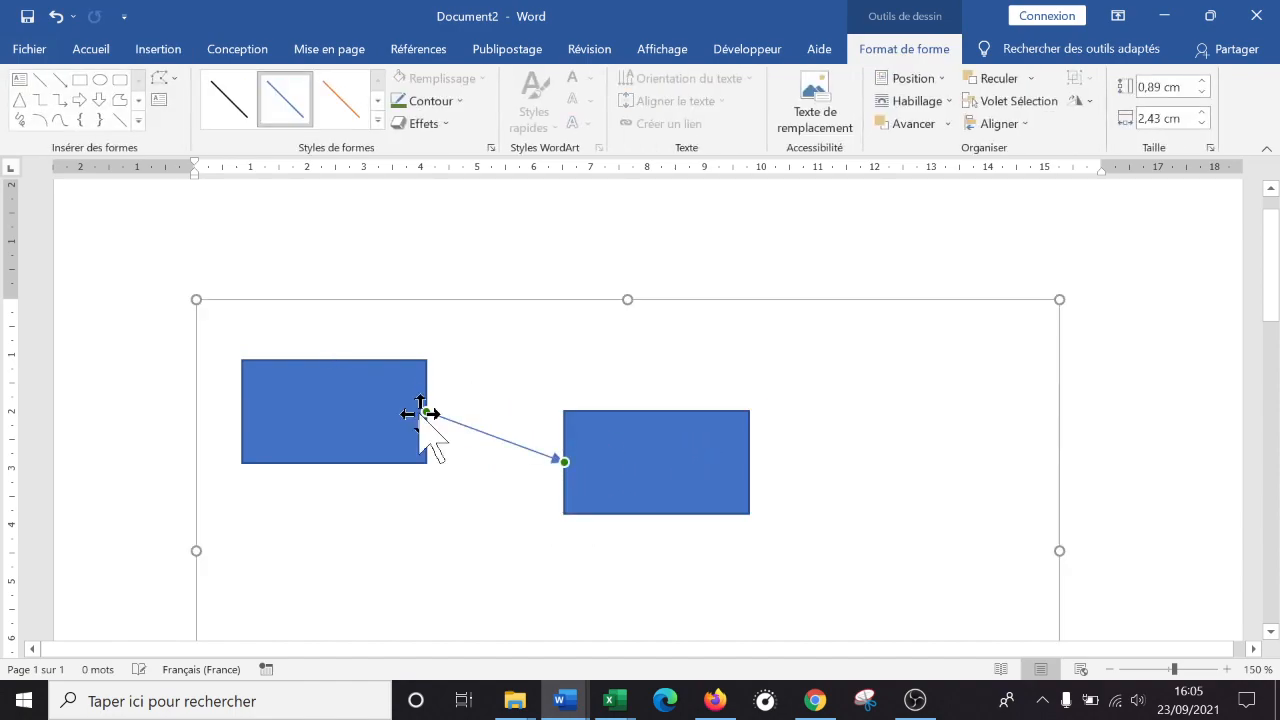
drag(347, 426, 390, 502)
click(640, 482)
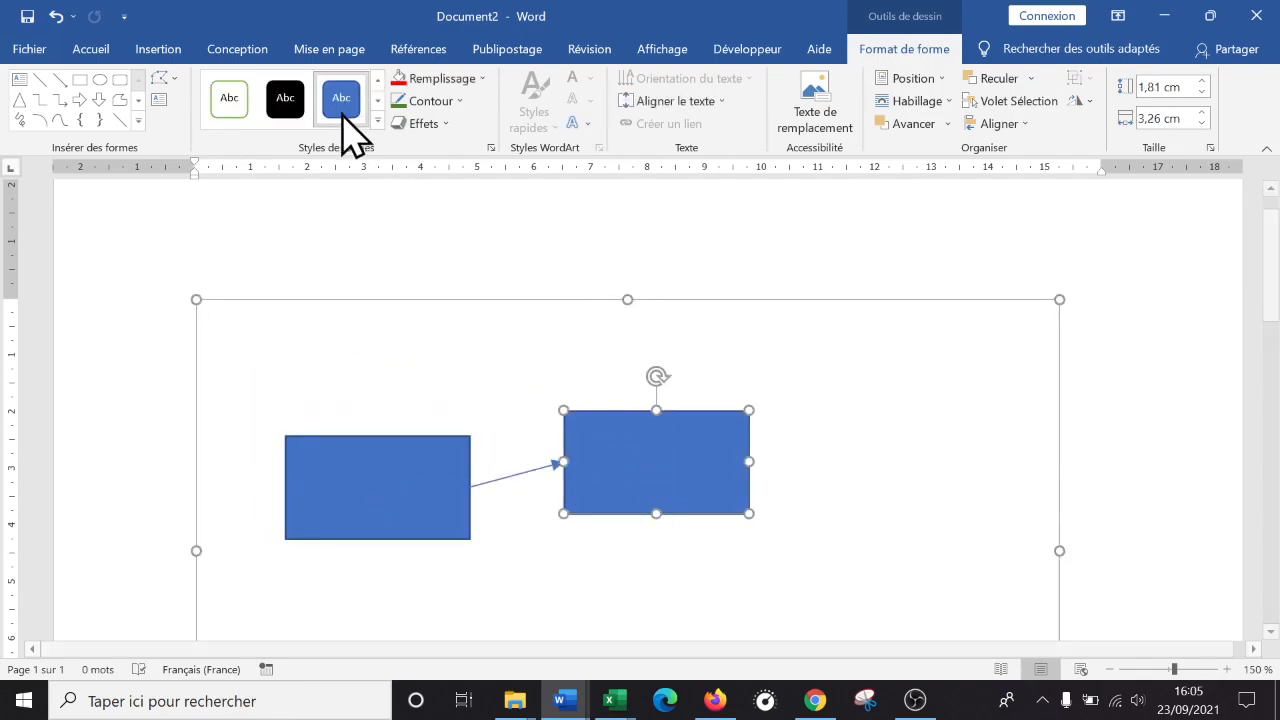
click(163, 49)
click(218, 79)
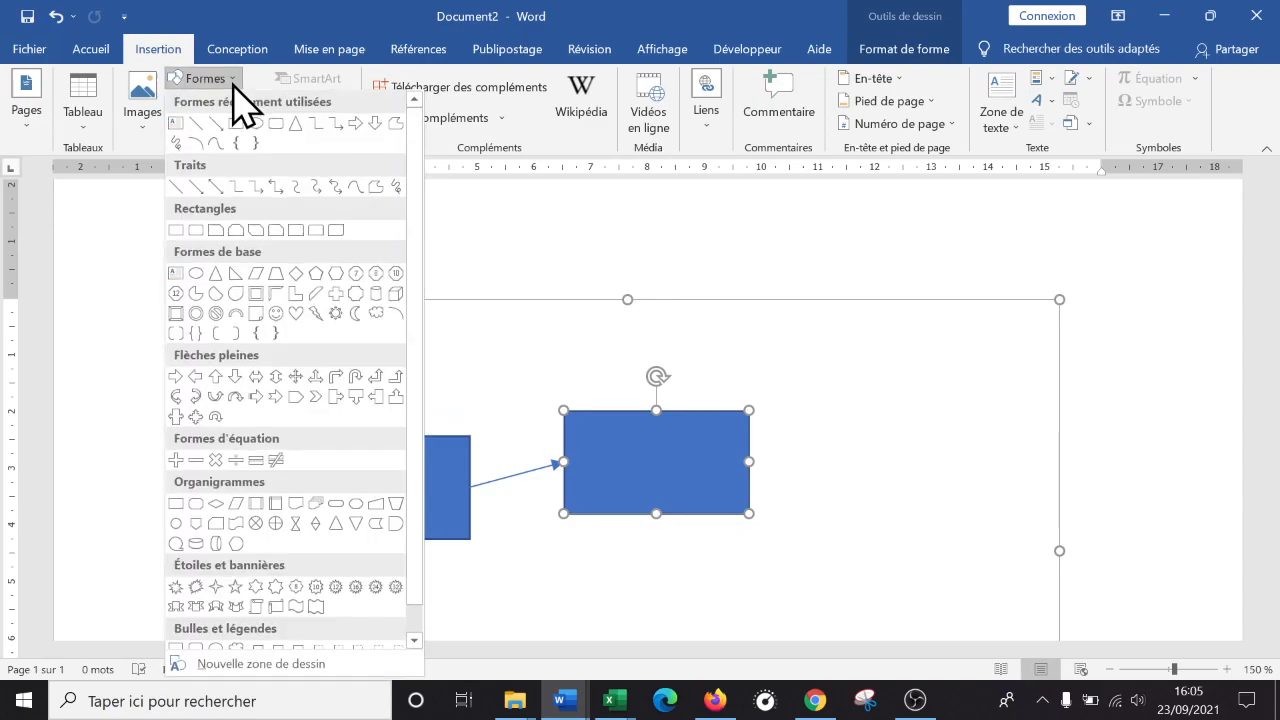
scroll(234, 423, down, 1)
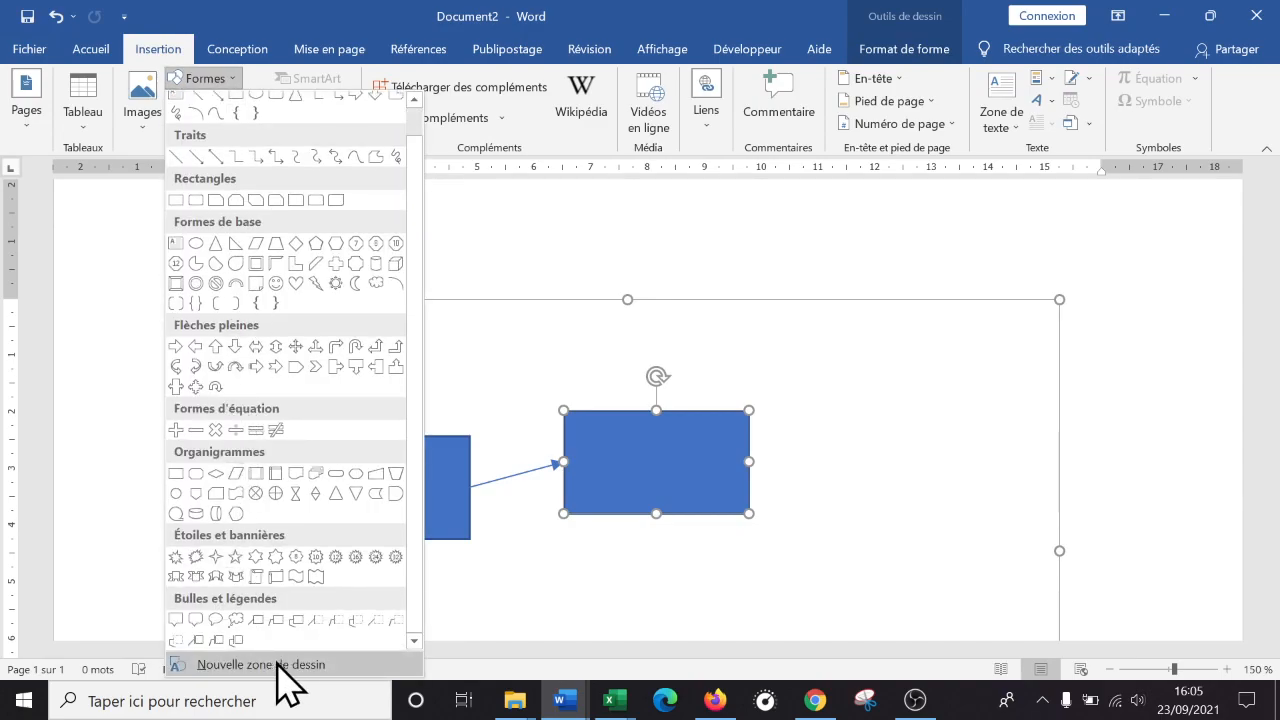
click(798, 307)
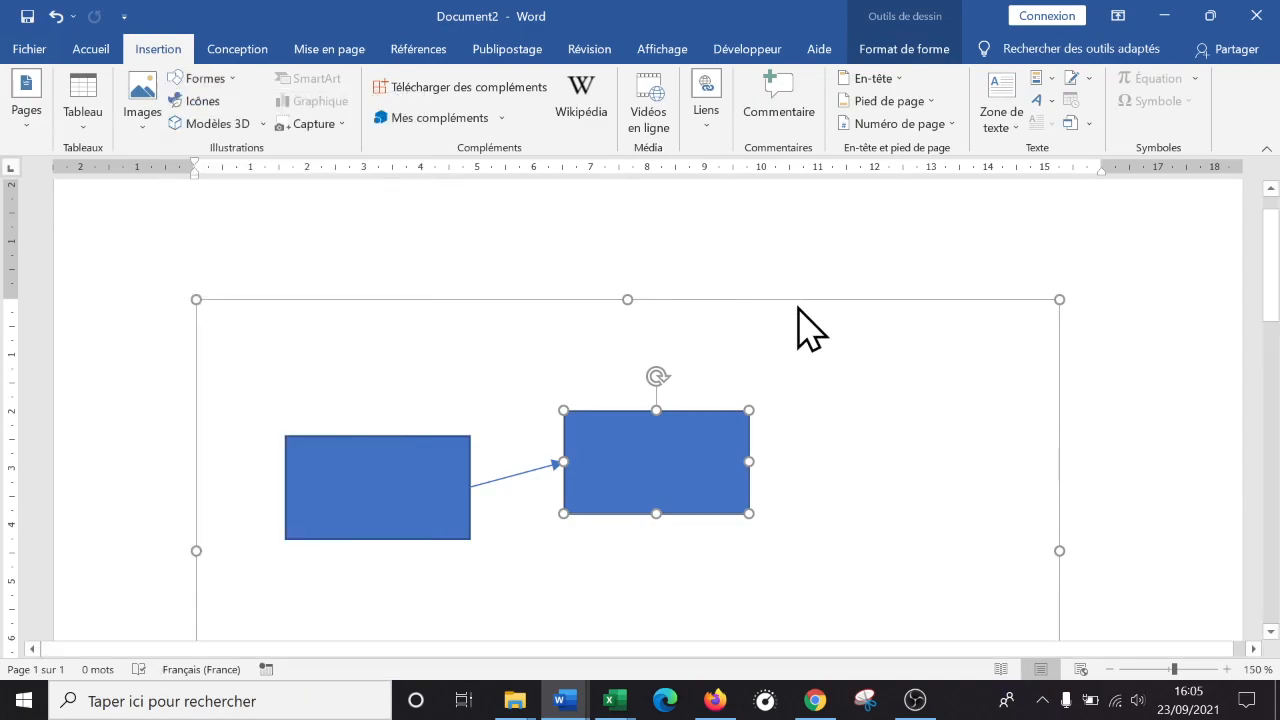
Reduce the drawing canvas's height by raising its lower edge closer to the rectangles
scroll(810, 312, down, 6)
scroll(808, 323, up, 2)
drag(626, 447, 643, 297)
scroll(657, 286, up, 3)
scroll(657, 309, down, 3)
scroll(666, 408, up, 4)
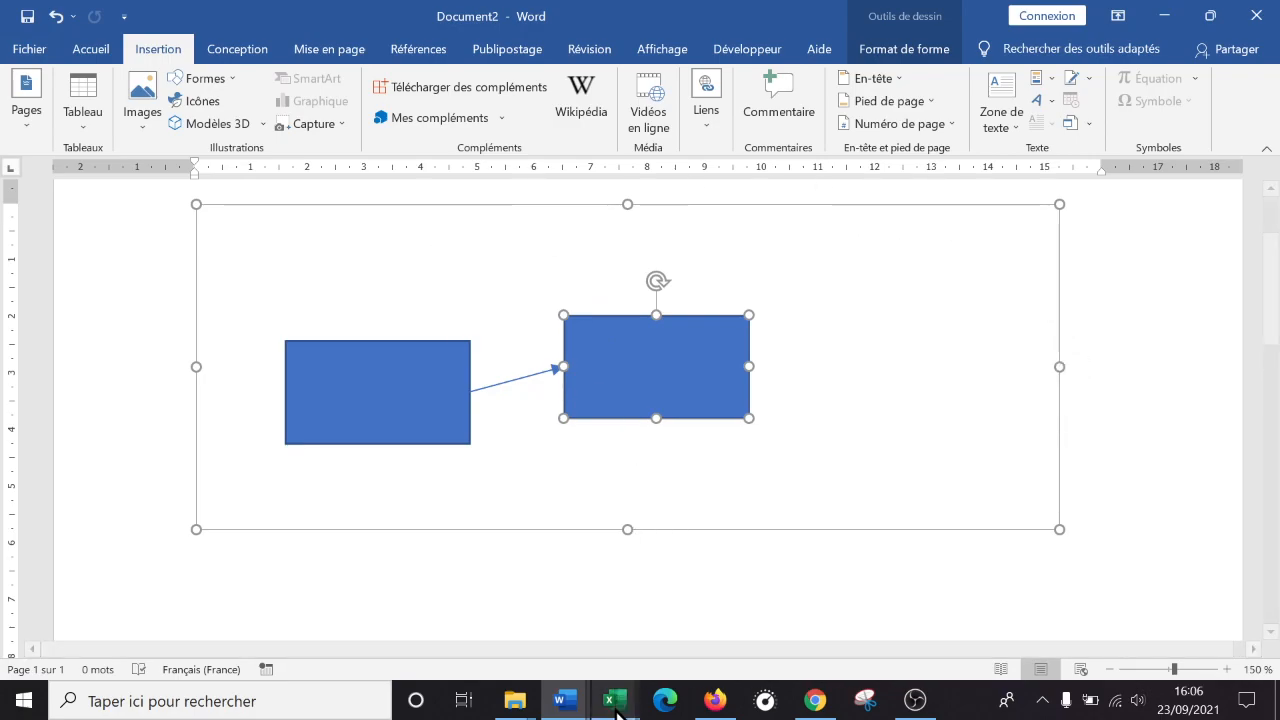
Switch to the organigramme.xlsx workbook in Excel, select the PDG monde box and show the list of selectable objects
mouse_move(614, 700)
click(749, 651)
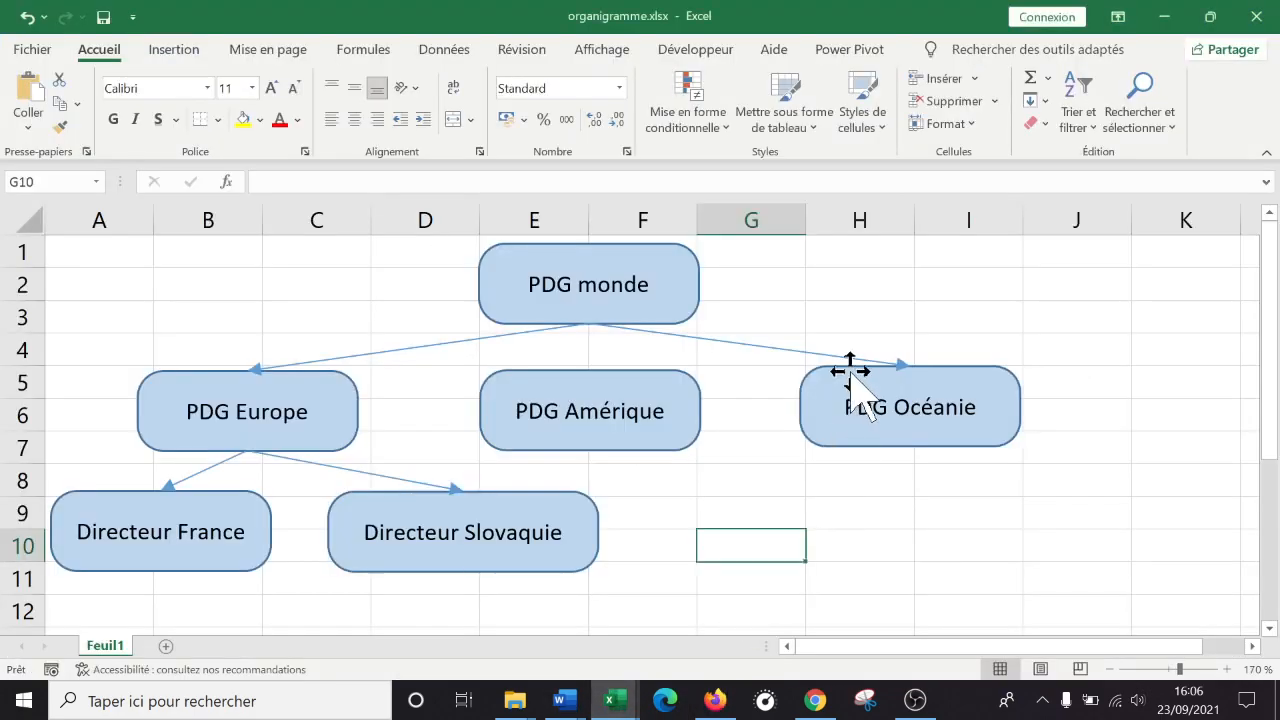
click(685, 322)
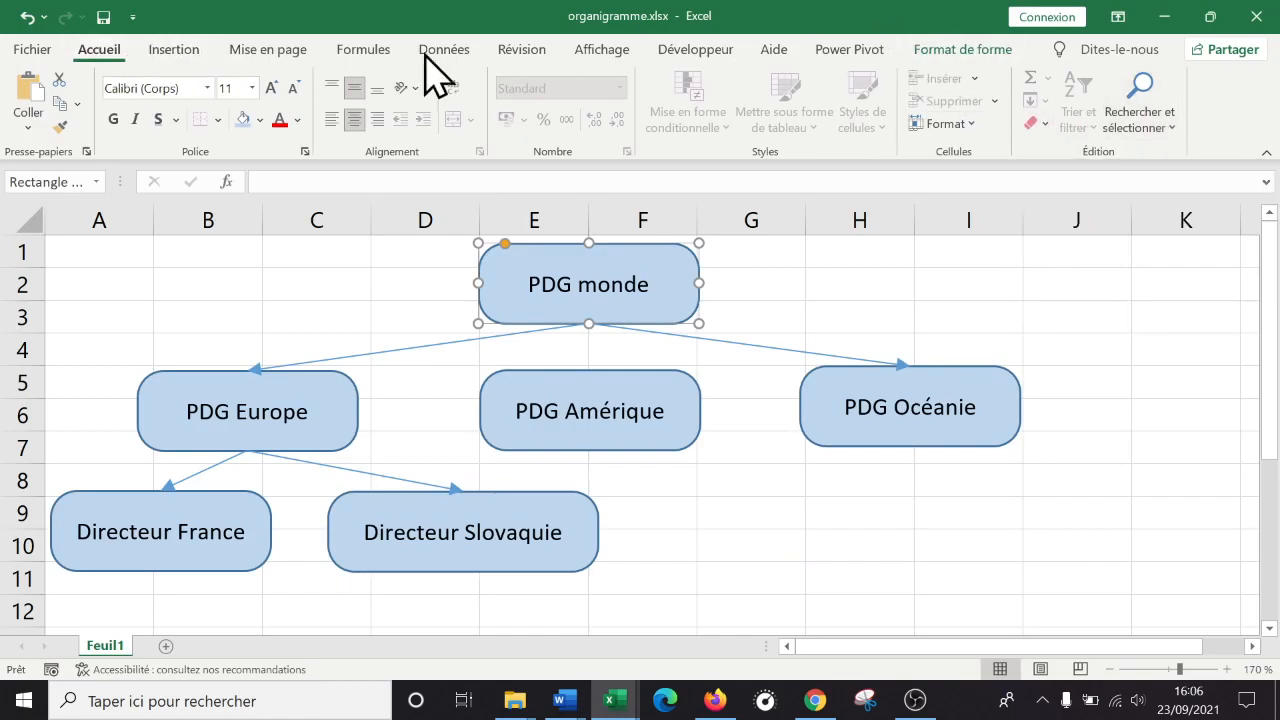
click(1150, 136)
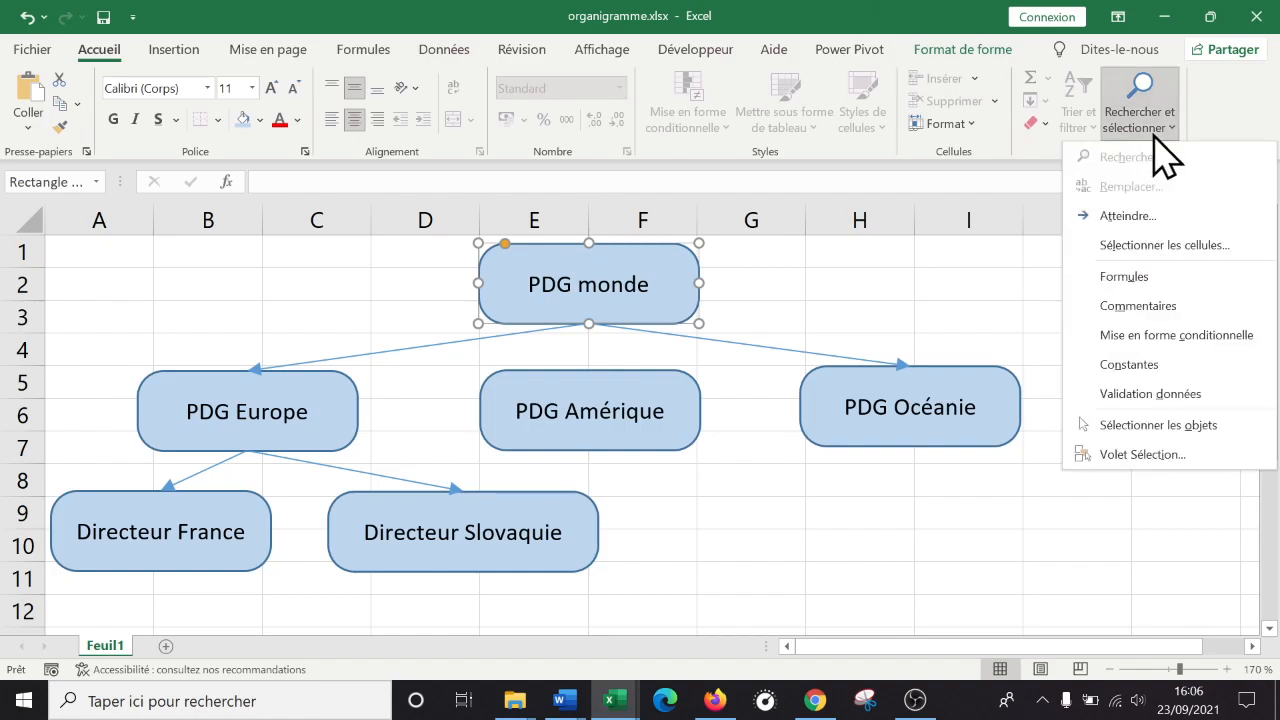
click(1165, 455)
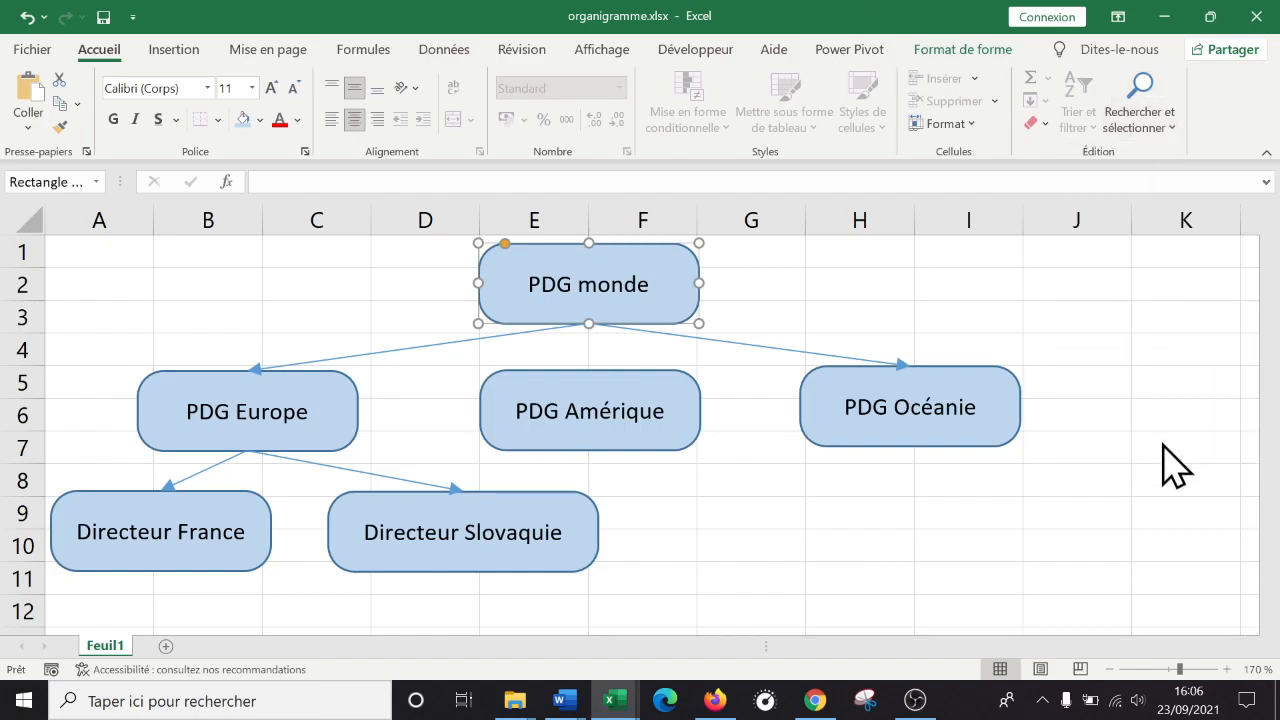
click(1139, 297)
ctrl+click(1138, 316)
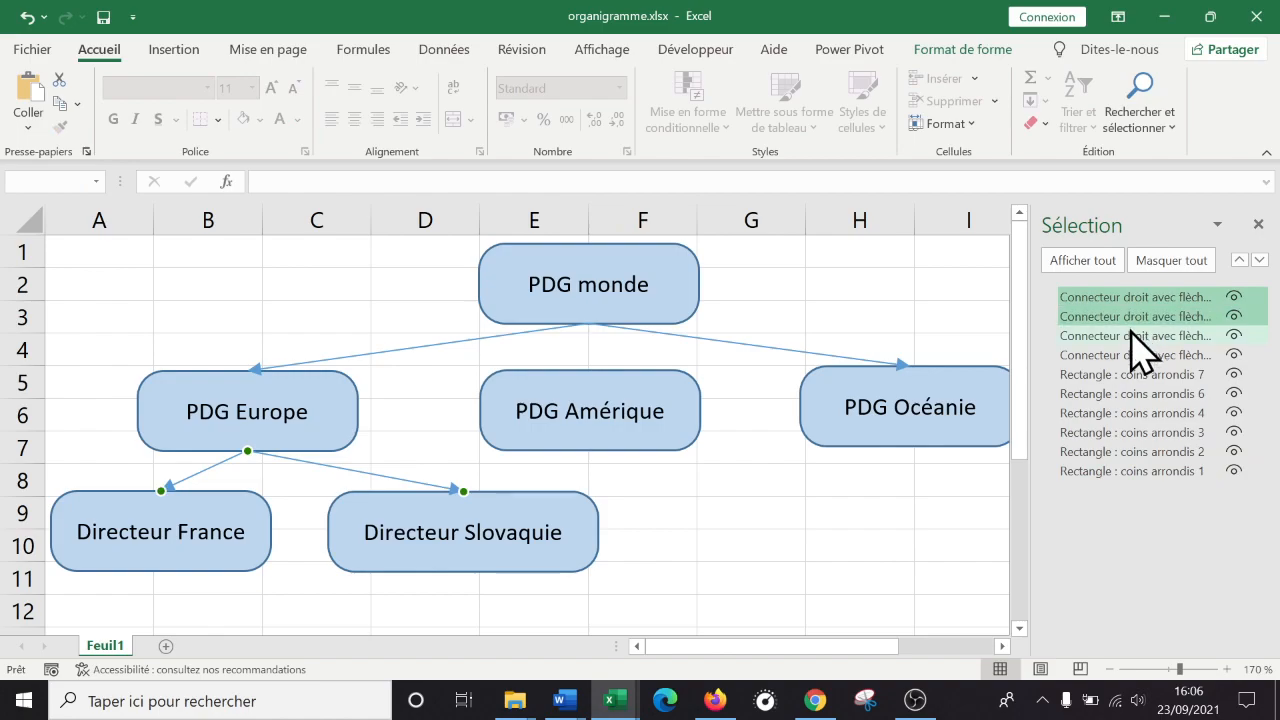
ctrl+click(1138, 335)
ctrl+click(1135, 355)
ctrl+click(1132, 374)
ctrl+click(1140, 393)
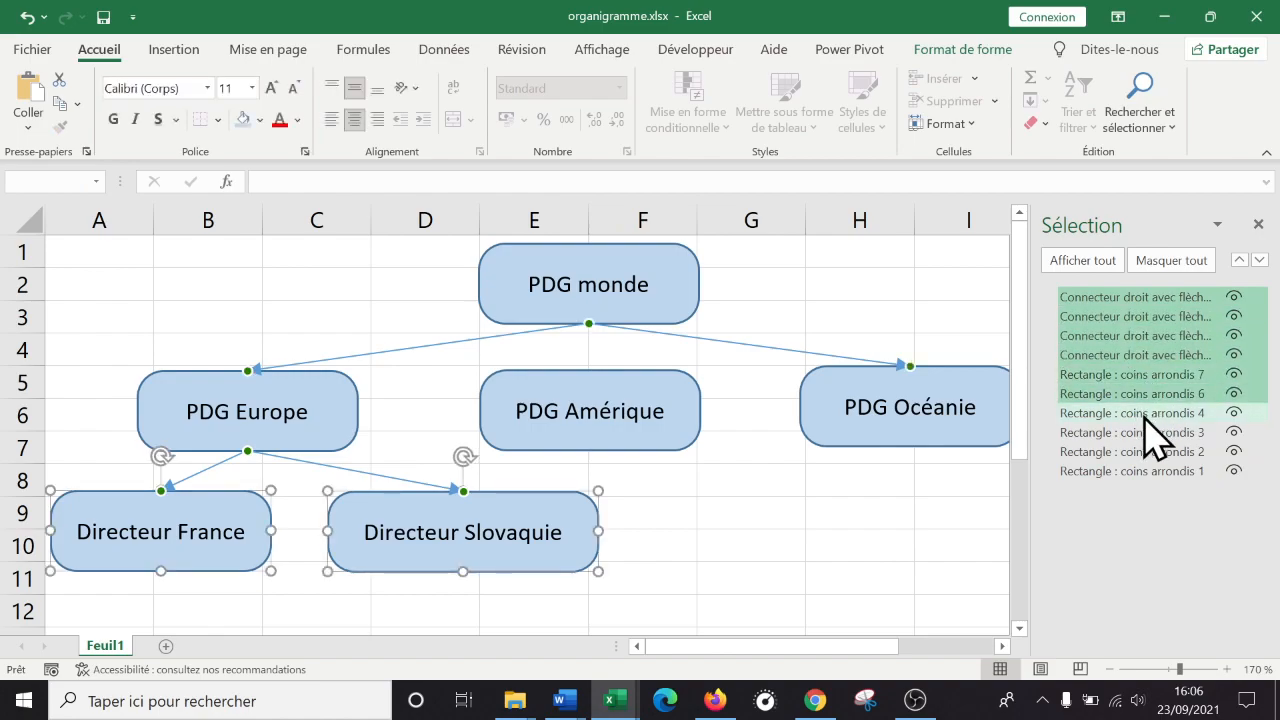
click(1145, 413)
click(1148, 432)
Select all six rounded rectangles and all four arrow connectors of the organisation chart together
click(1149, 452)
ctrl+click(1151, 471)
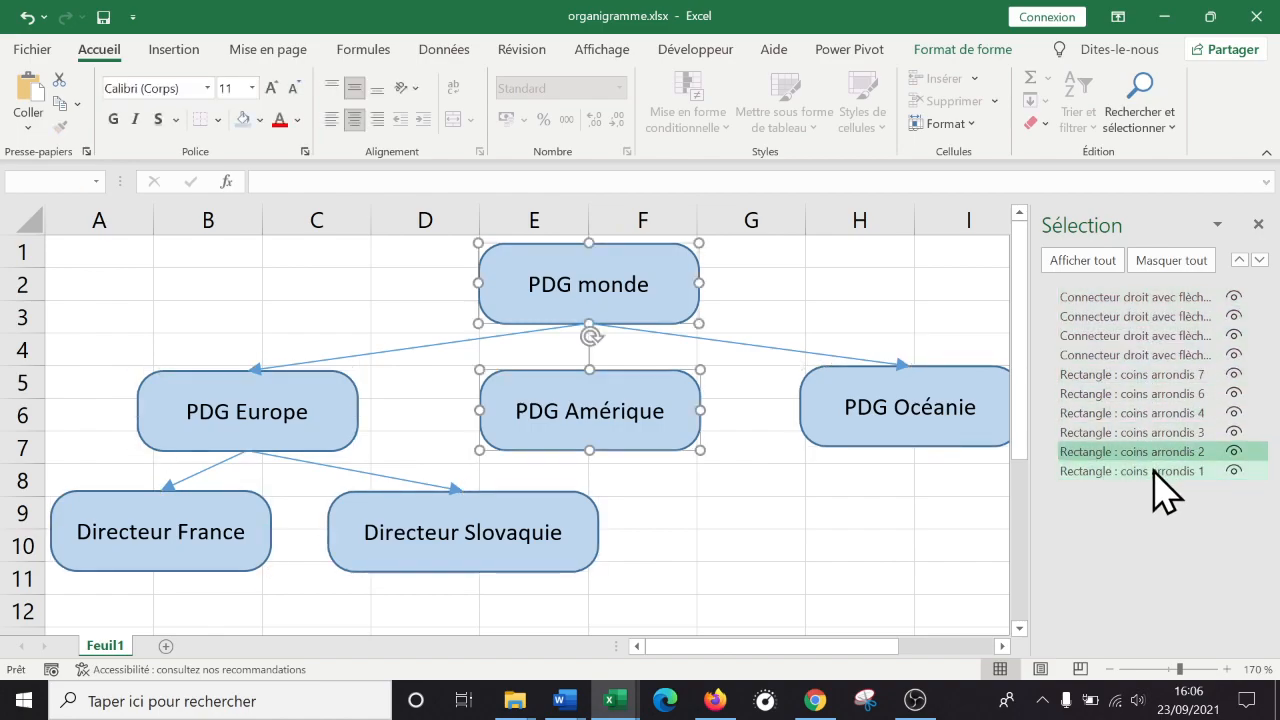
ctrl+click(1147, 432)
ctrl+click(1145, 413)
ctrl+click(1140, 393)
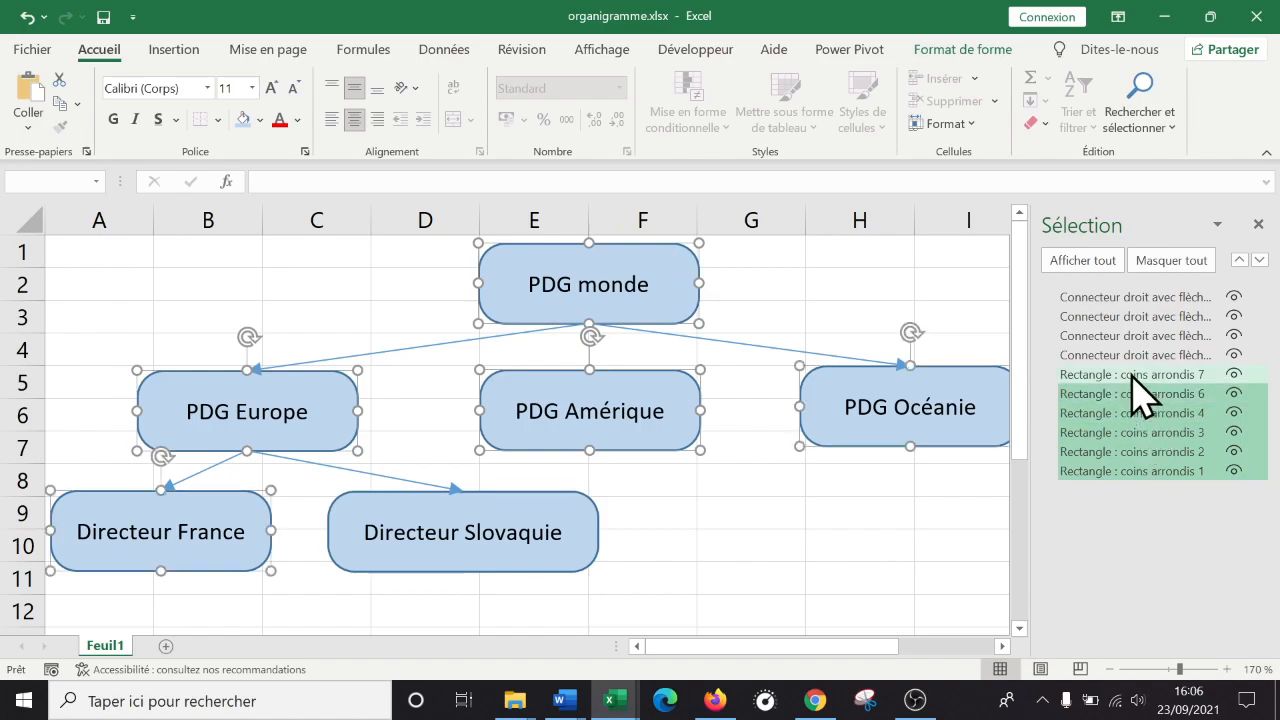
ctrl+click(1138, 374)
ctrl+click(1137, 355)
ctrl+click(1138, 335)
ctrl+click(1140, 316)
ctrl+click(1138, 297)
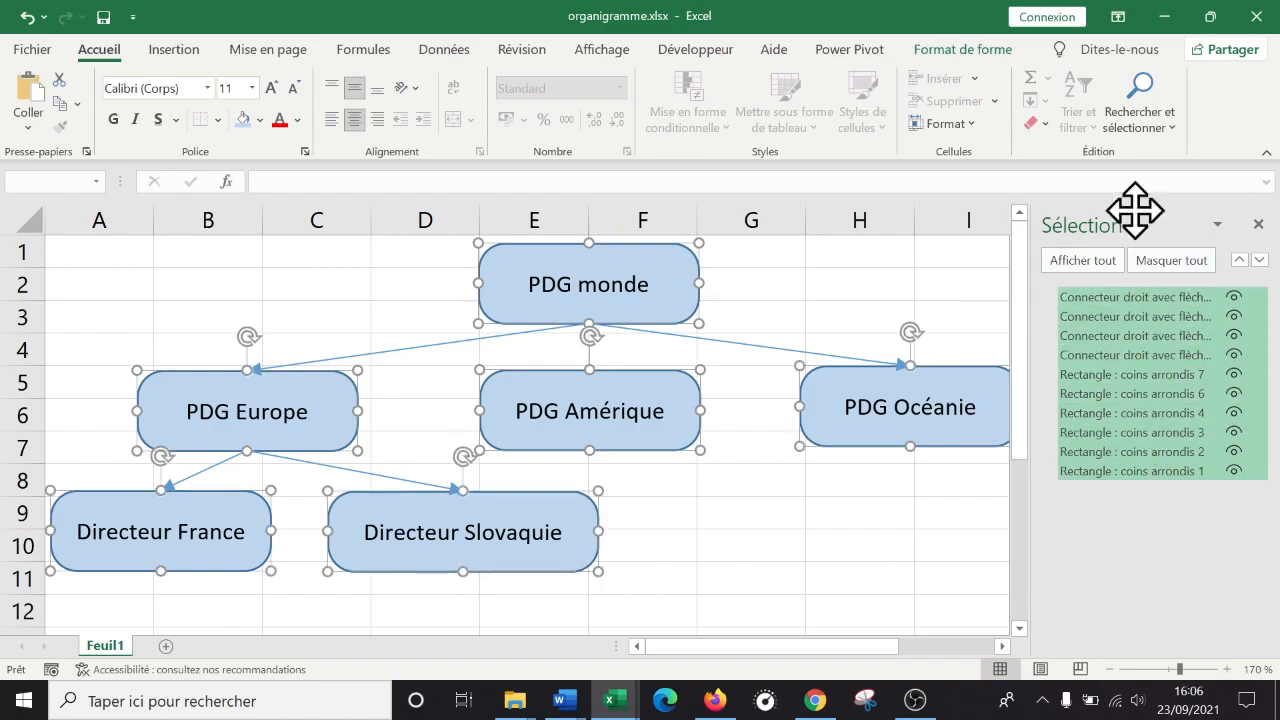
Group the selected rectangles and connectors into a single object
click(957, 49)
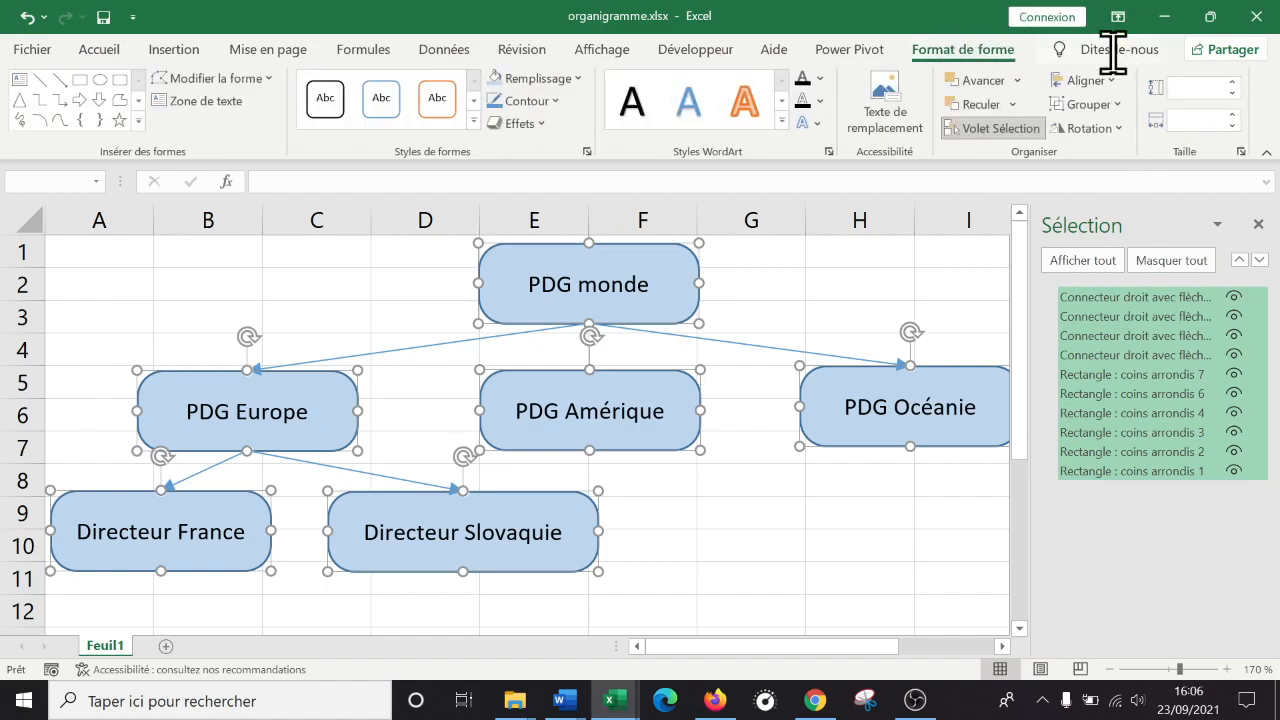
click(1120, 104)
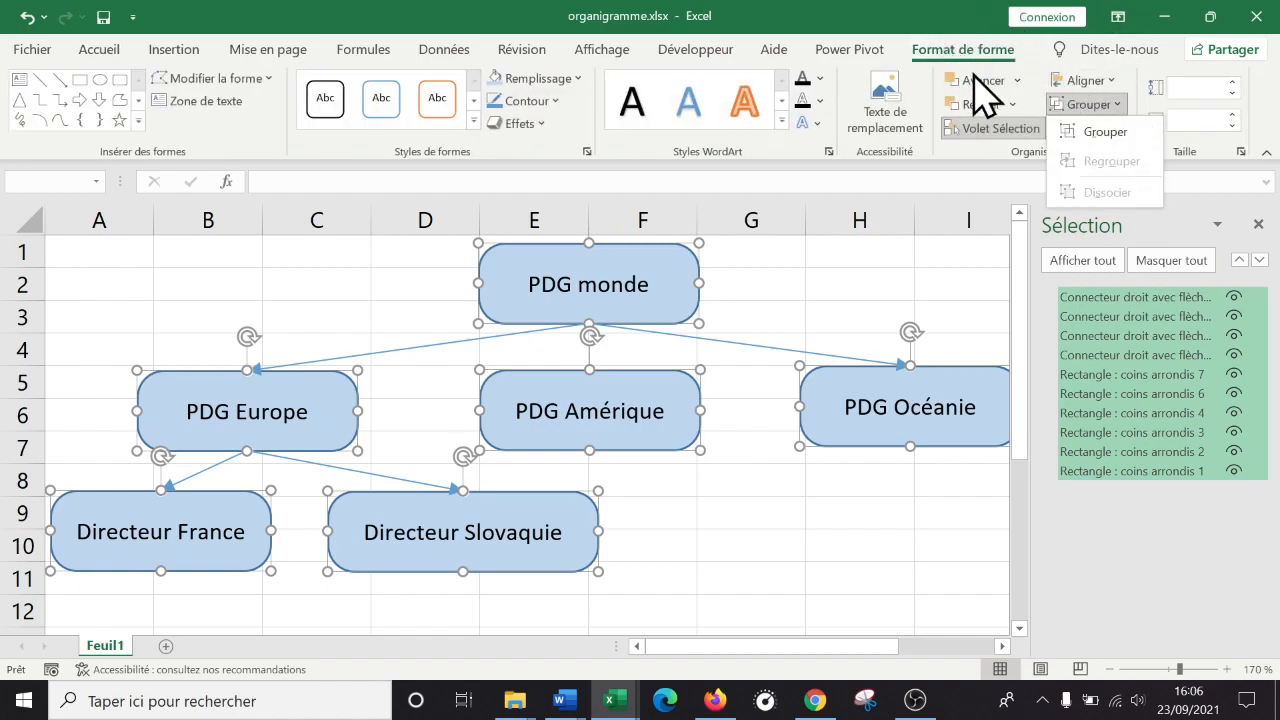
click(1104, 132)
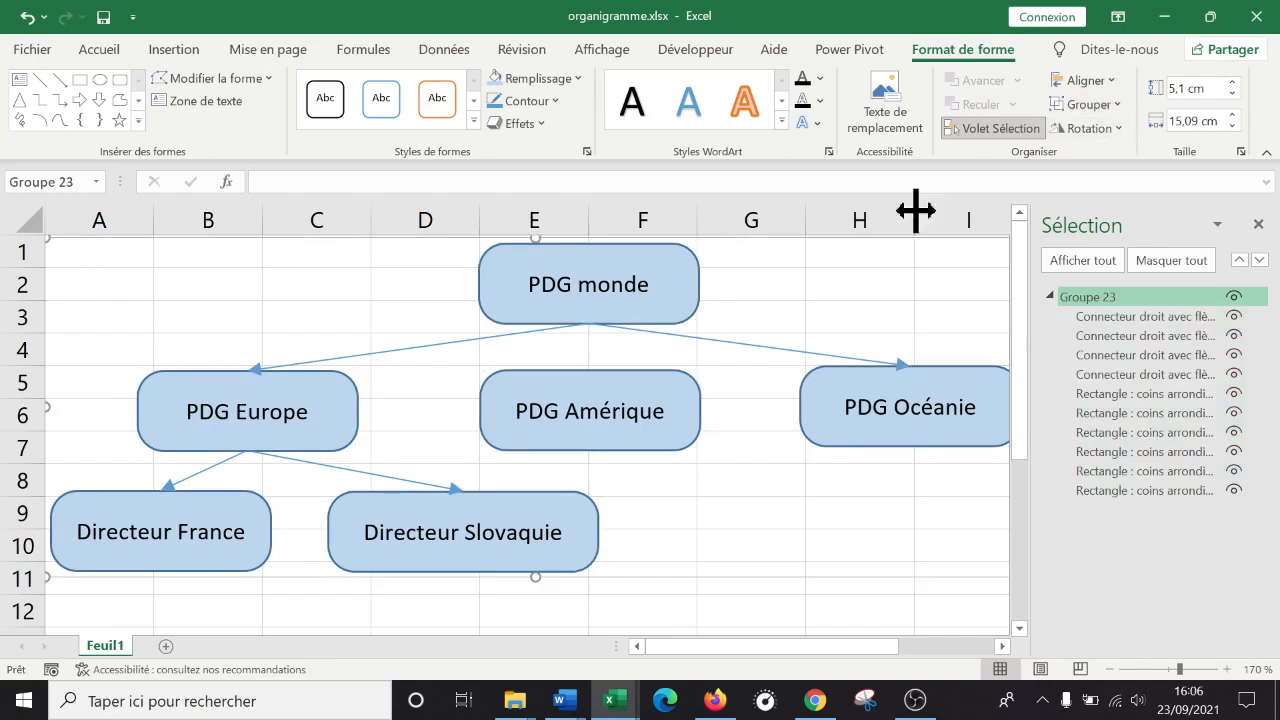
Move the PDG Amérique box slightly up and right within the group, and shift the whole group slightly to the right
click(605, 405)
mouse_move(651, 449)
mouse_down()
mouse_move(689, 523)
mouse_move(652, 441)
mouse_up()
click(1076, 299)
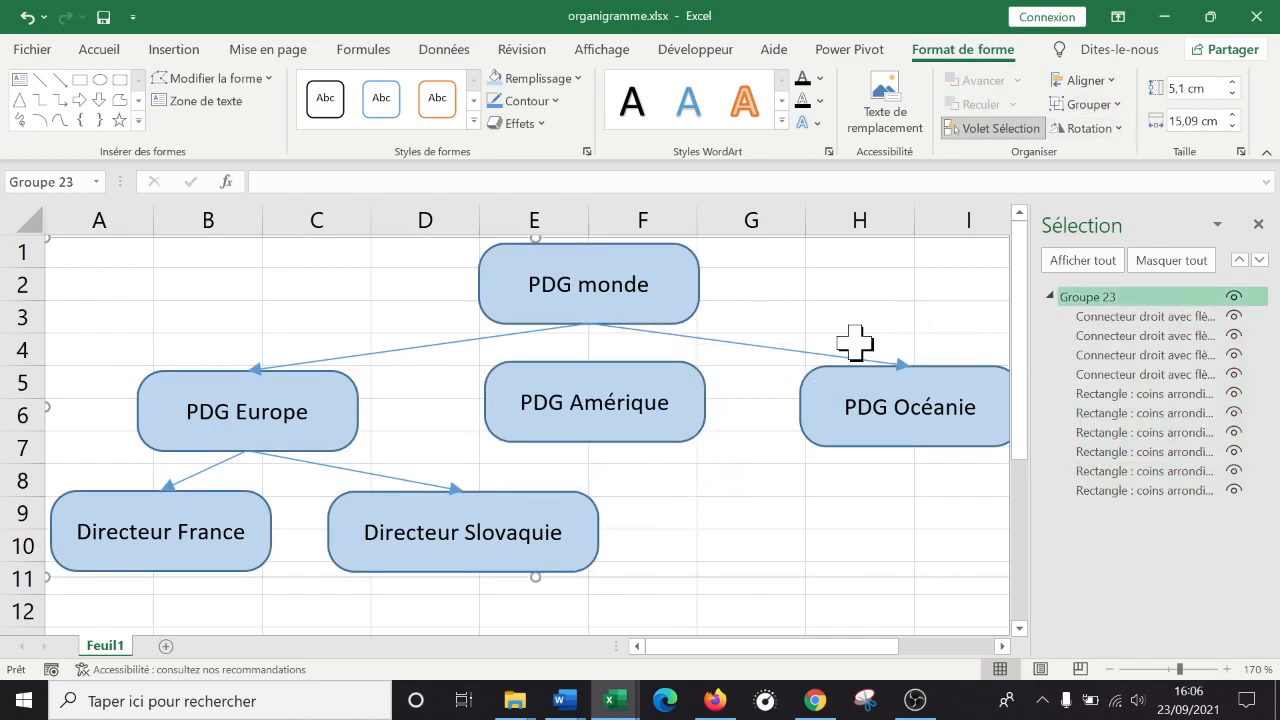
mouse_move(720, 575)
mouse_down()
mouse_move(751, 617)
mouse_move(725, 572)
mouse_up()
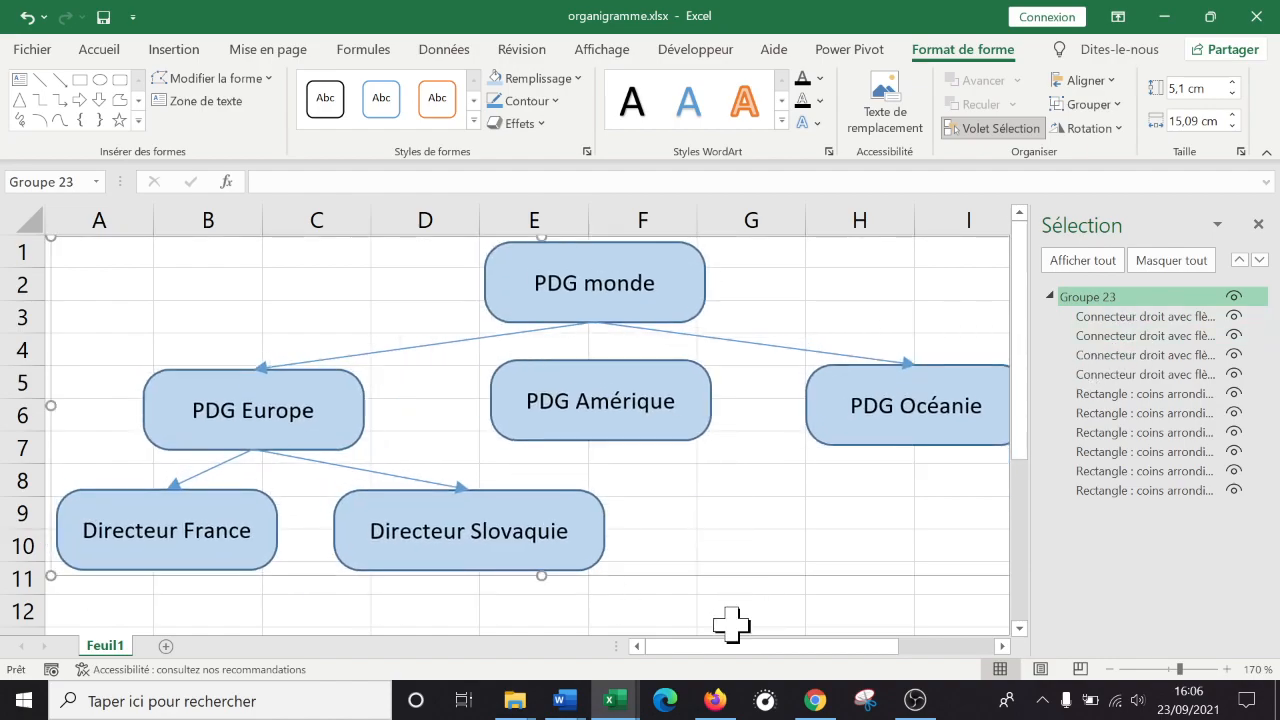
Switch to Document2 in Word, paste the organisation chart group in place of the drawing canvas, and shift it slightly down and left
mouse_move(565, 702)
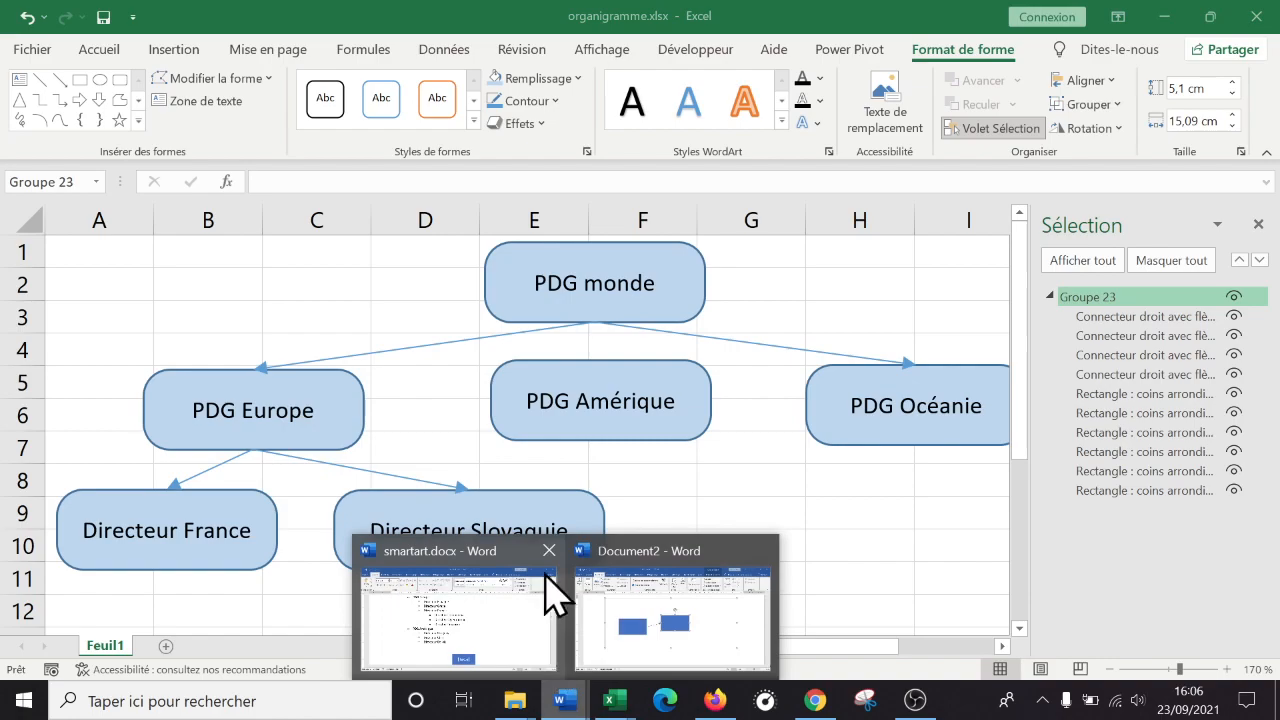
click(677, 651)
scroll(577, 566, down, 3)
click(389, 509)
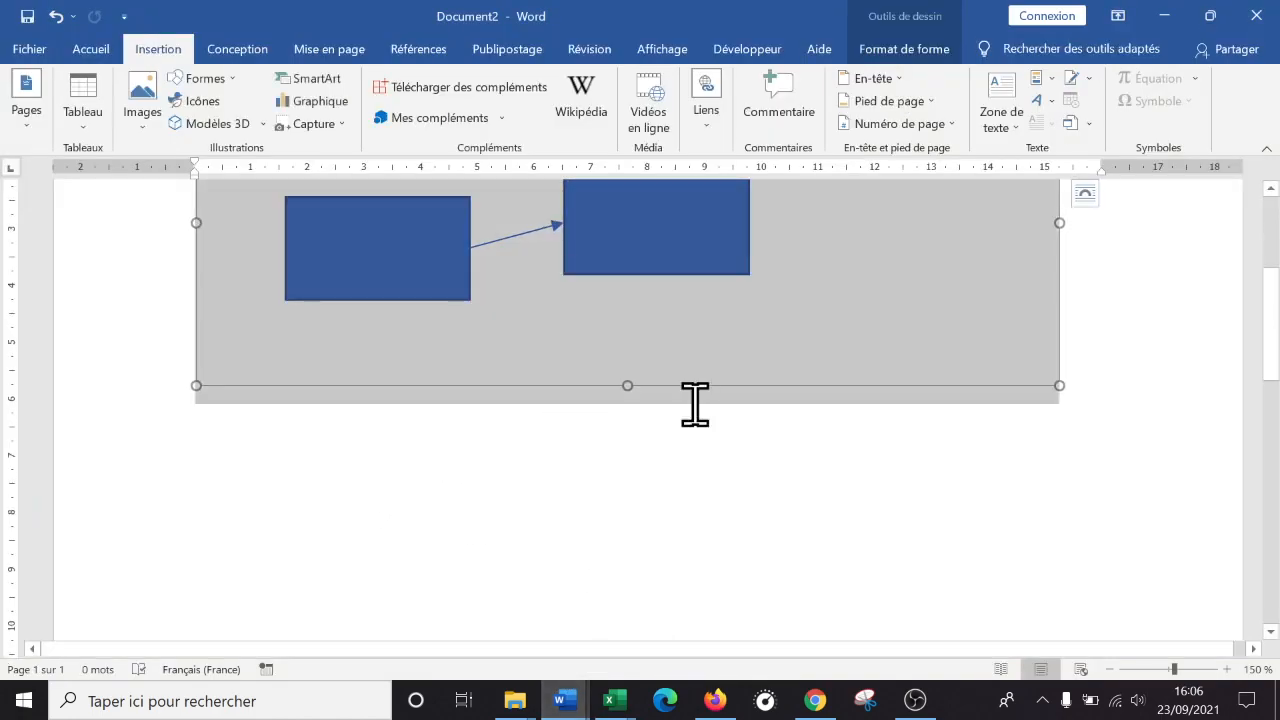
key(ctrl+z)
key(ctrl+z)
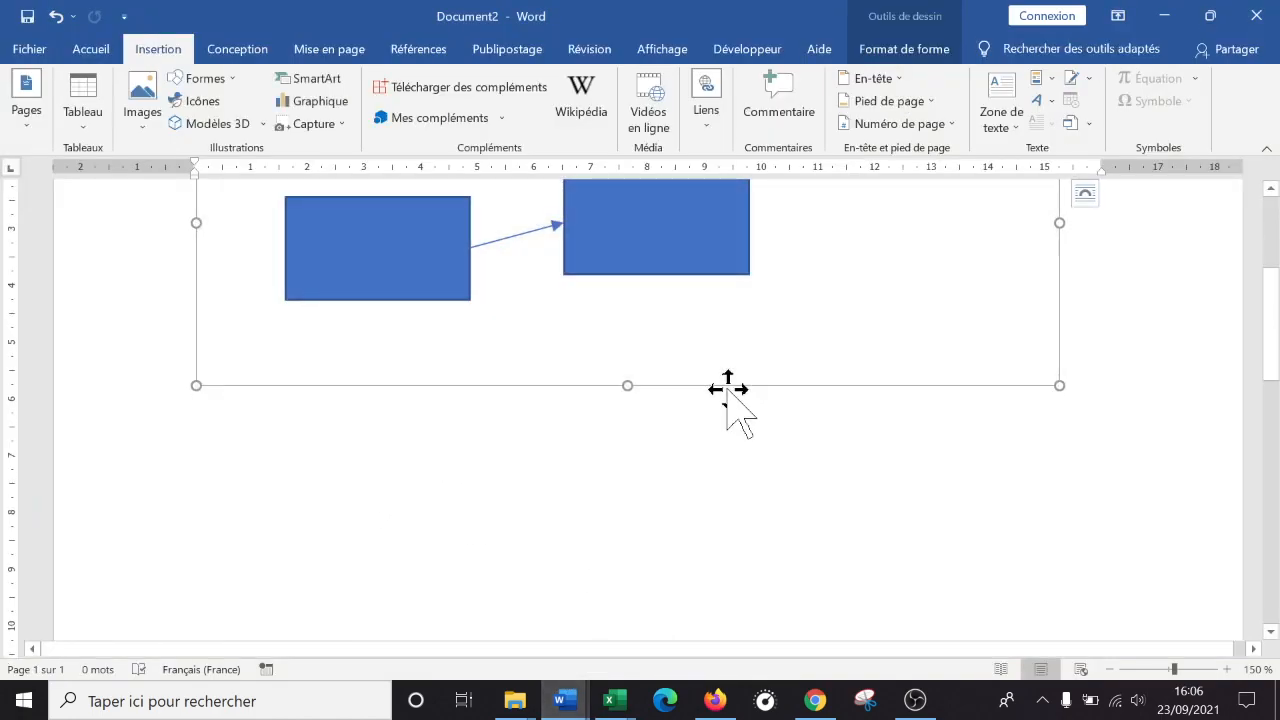
key(ctrl+v)
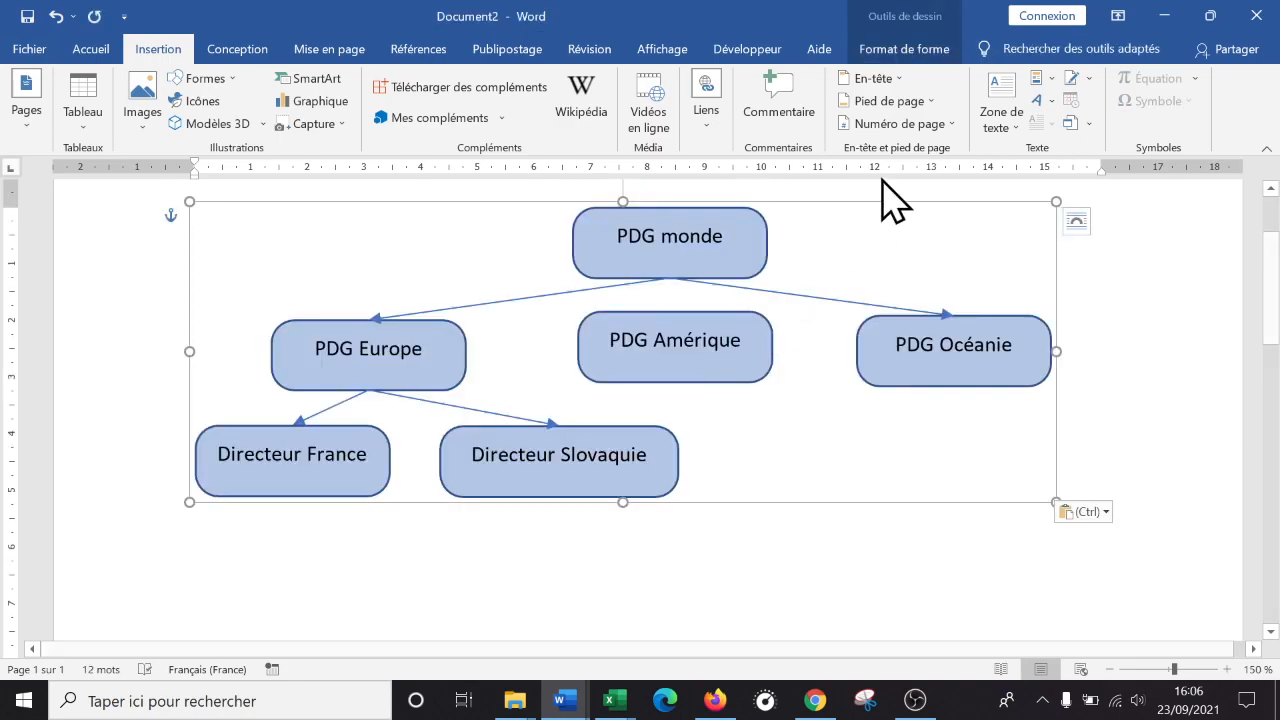
mouse_move(879, 201)
mouse_down()
mouse_move(906, 271)
mouse_move(903, 206)
mouse_move(854, 215)
mouse_up()
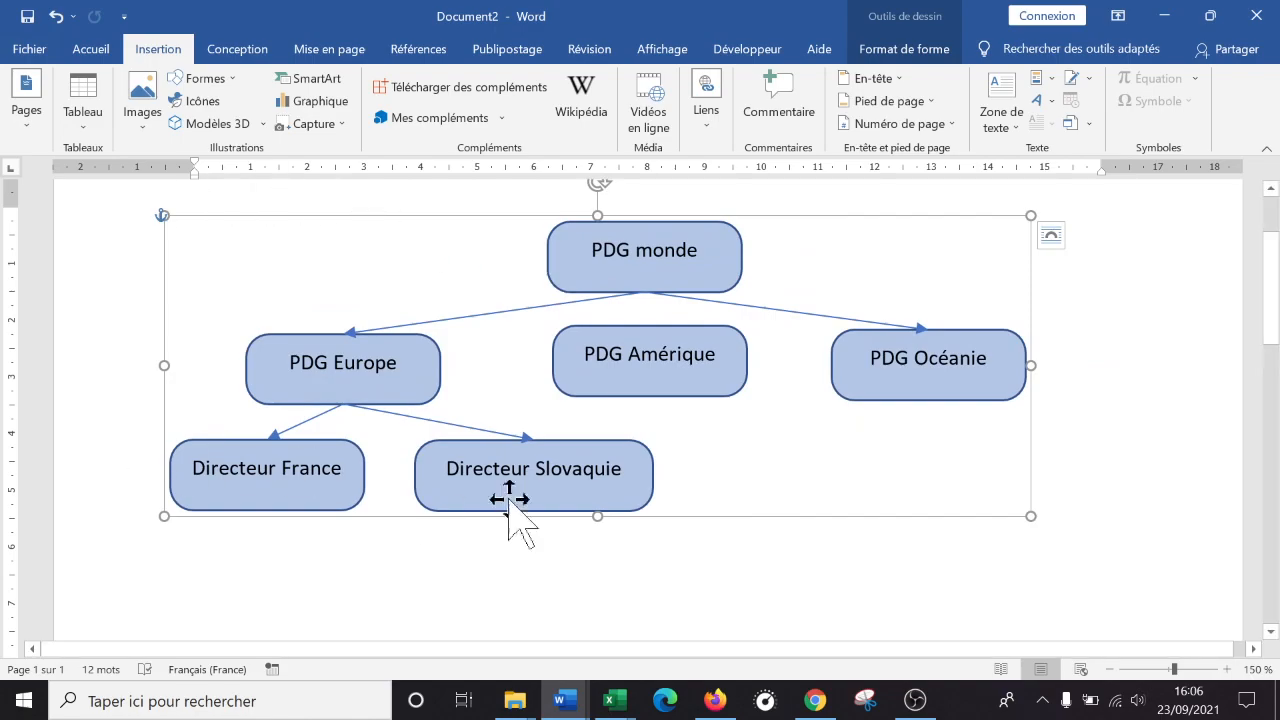
click(618, 703)
click(738, 637)
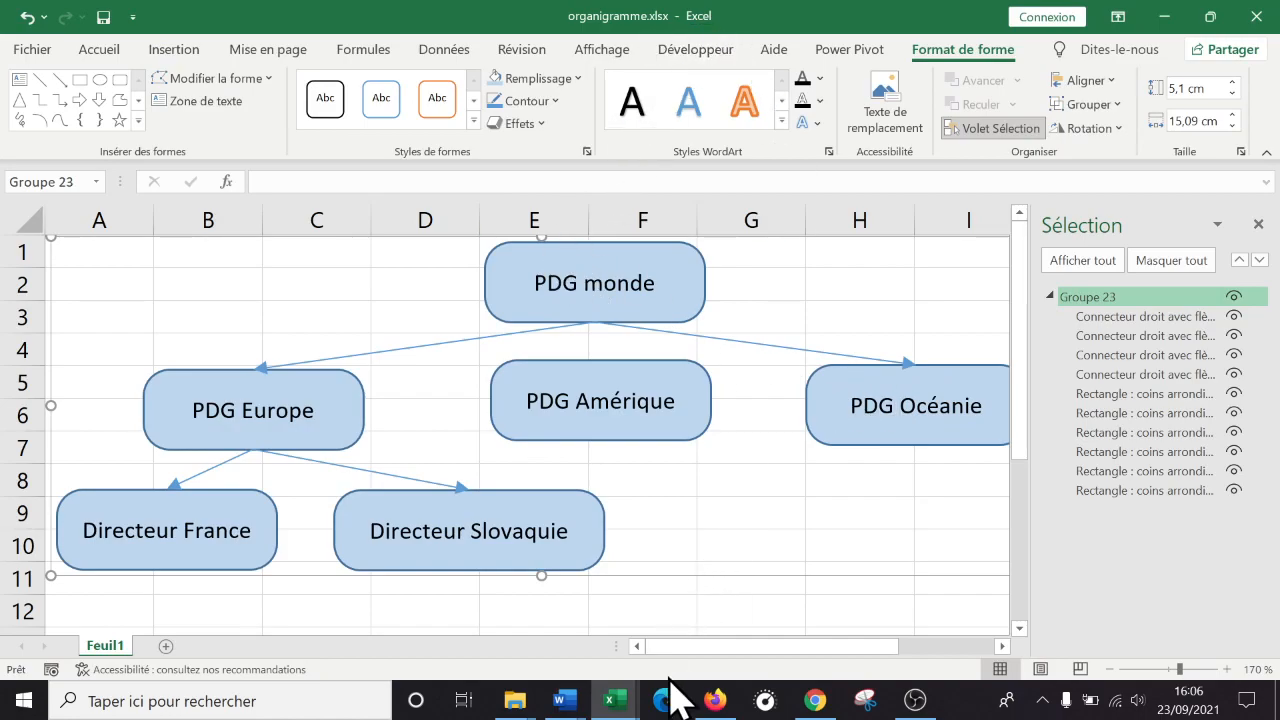
click(716, 703)
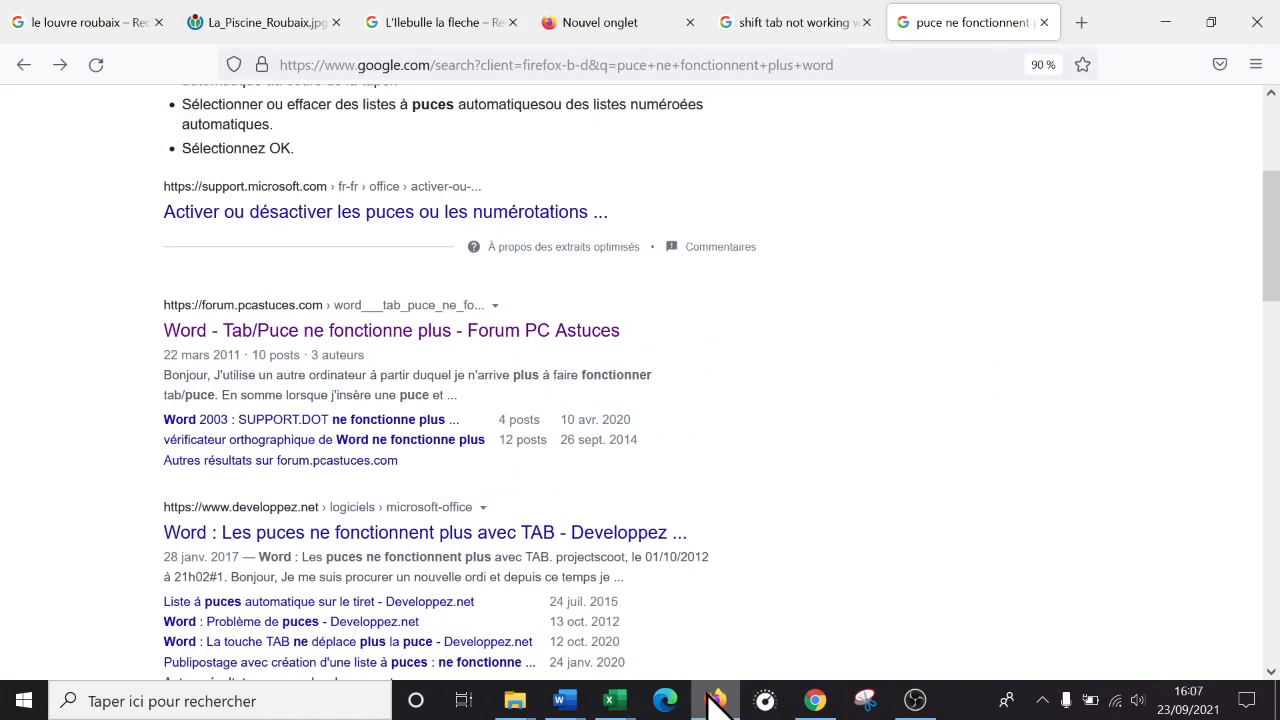
click(612, 702)
mouse_move(565, 700)
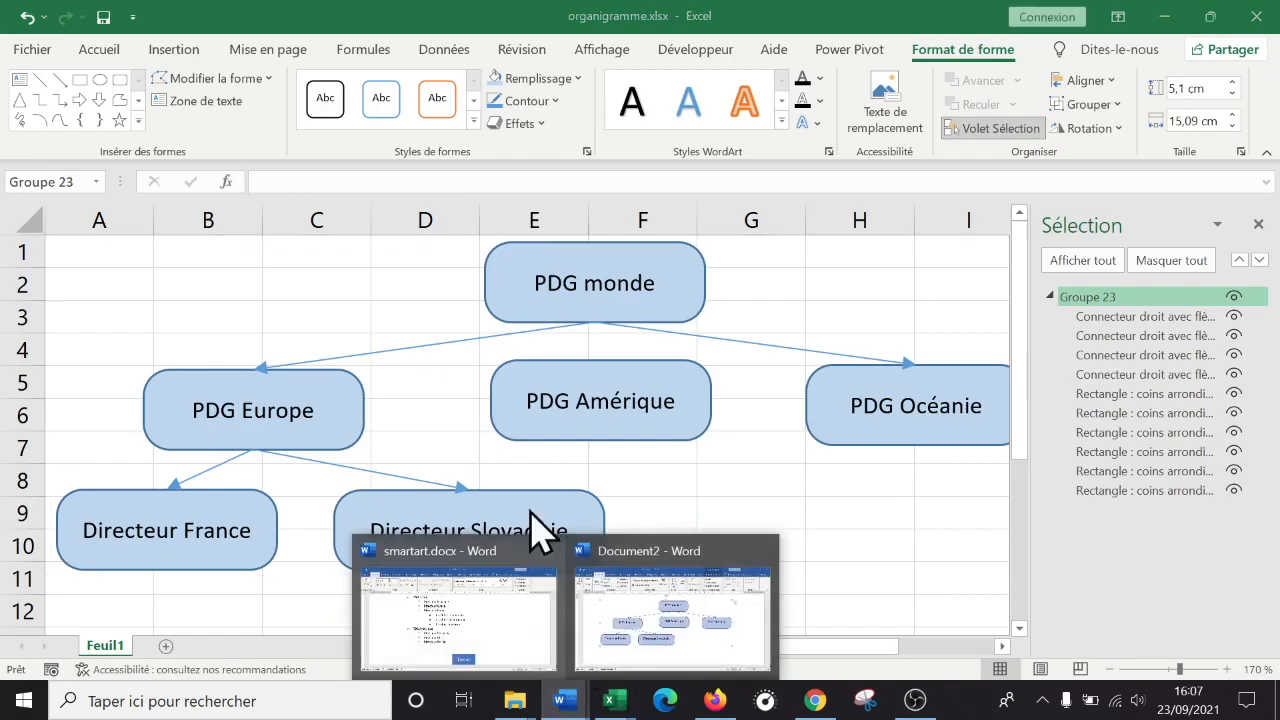
click(650, 645)
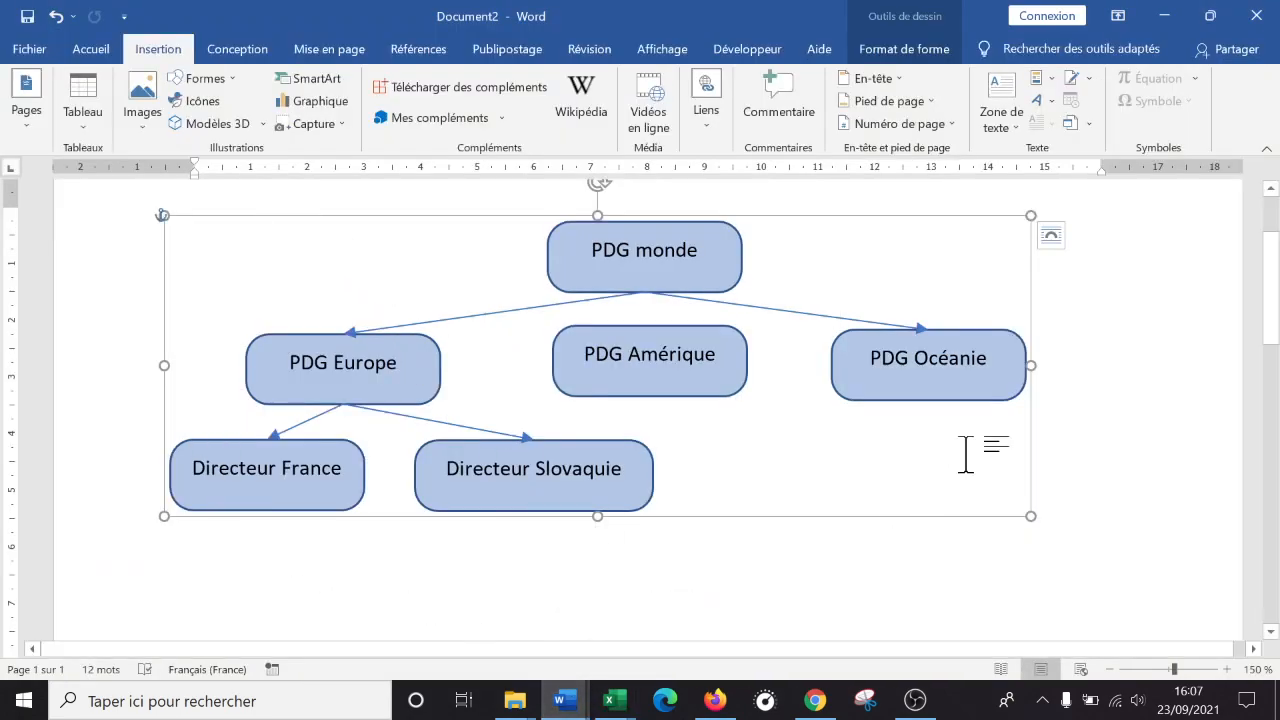